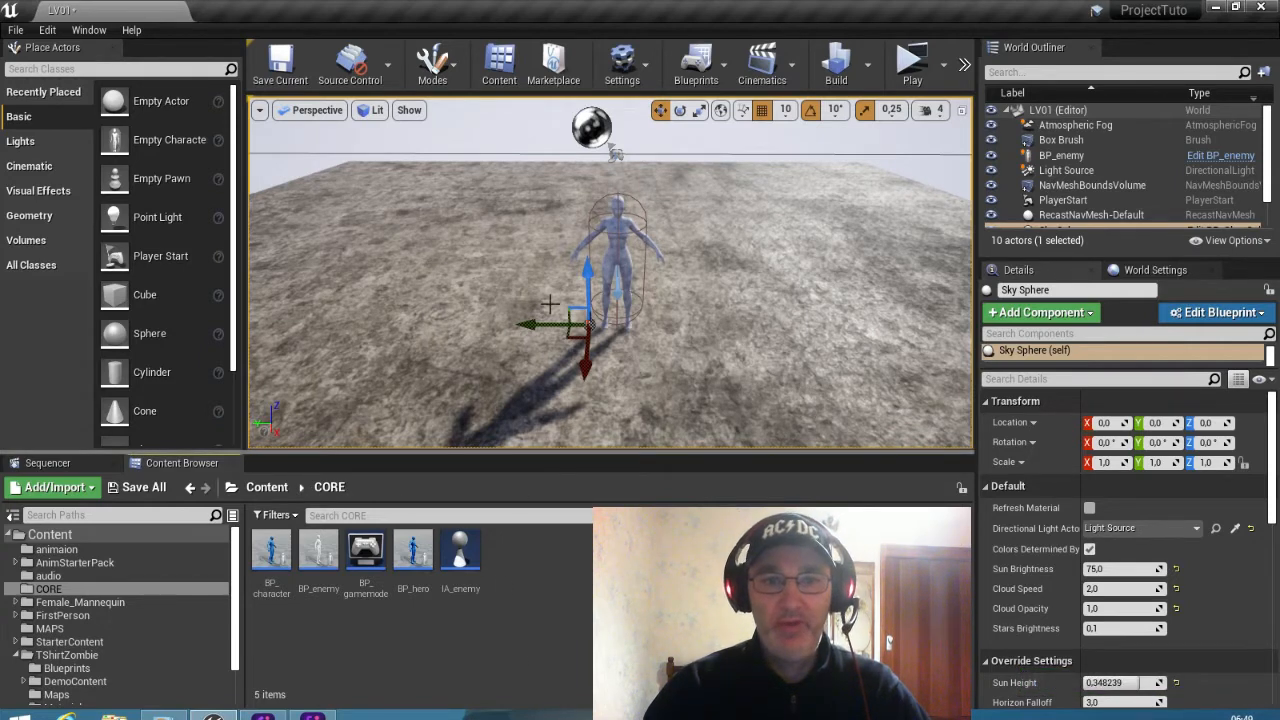
Step: Set the ground Box Brush's X and Y dimensions to 5000 each in its brush settings
right_click_drag(550, 303, 550, 302)
scroll(550, 303, "down", 12)
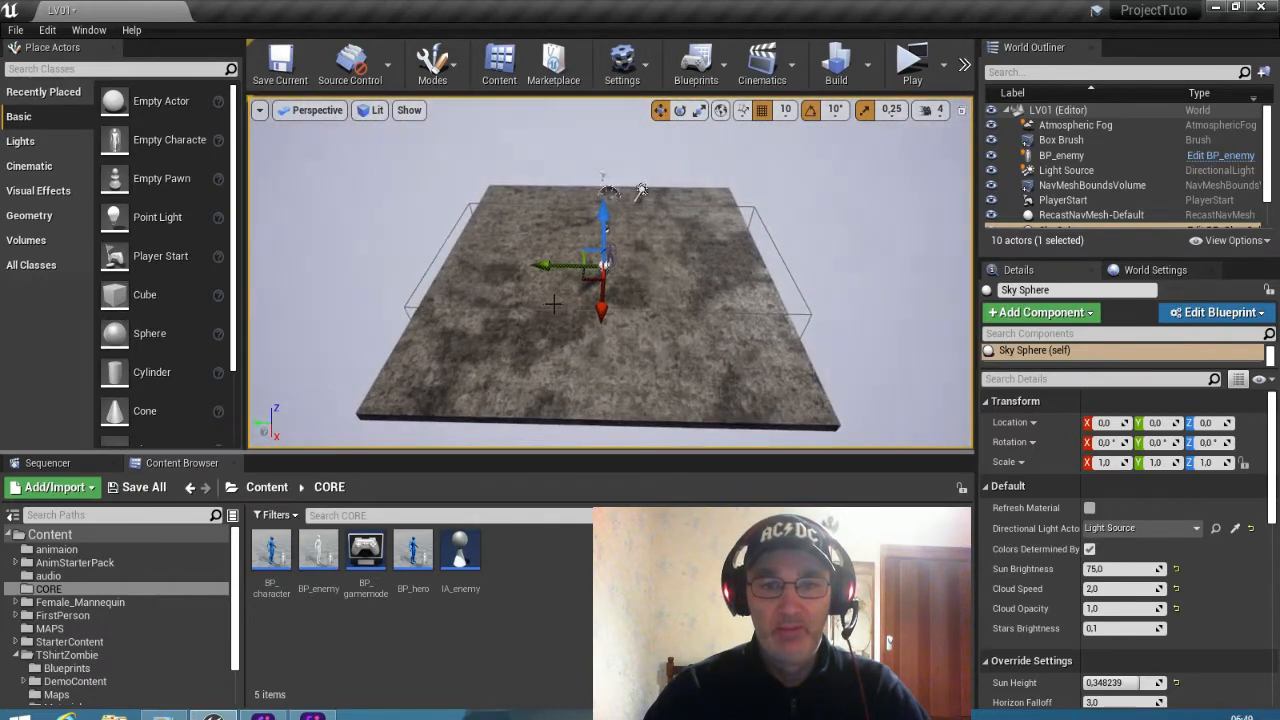
right_click_drag(554, 304, 558, 306)
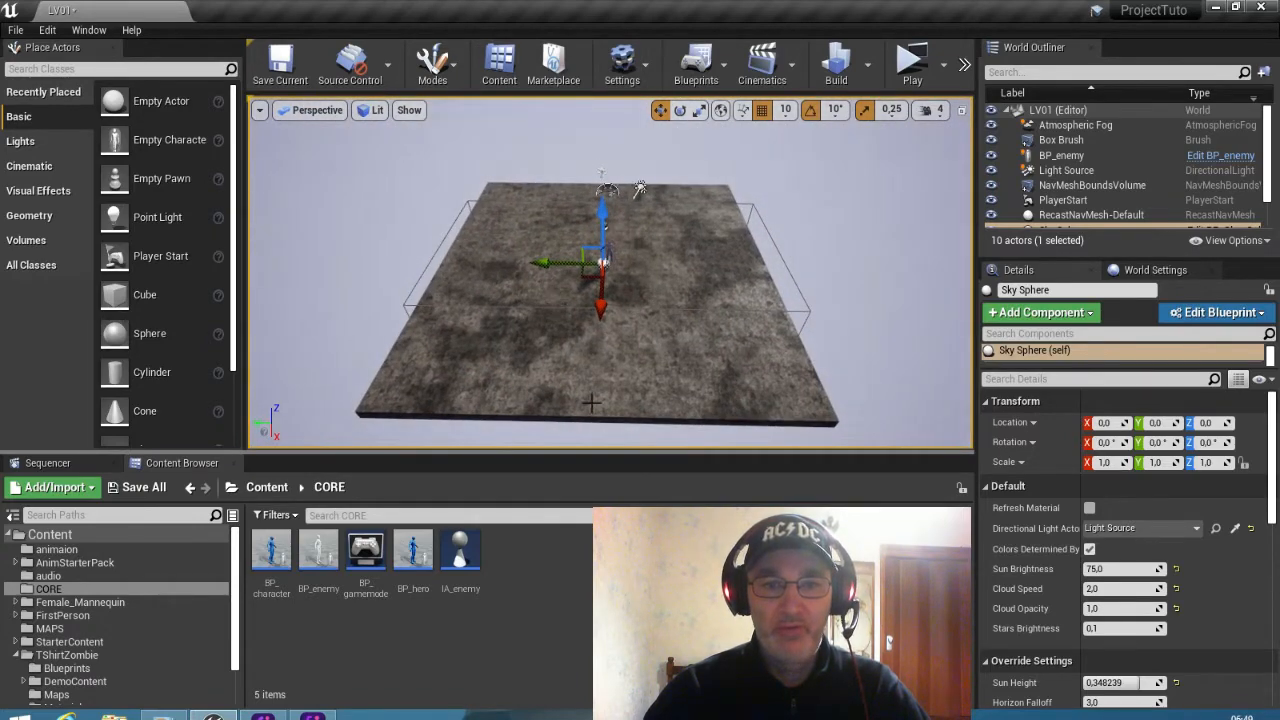
right_click_drag(574, 362, 571, 354)
left_click(571, 354)
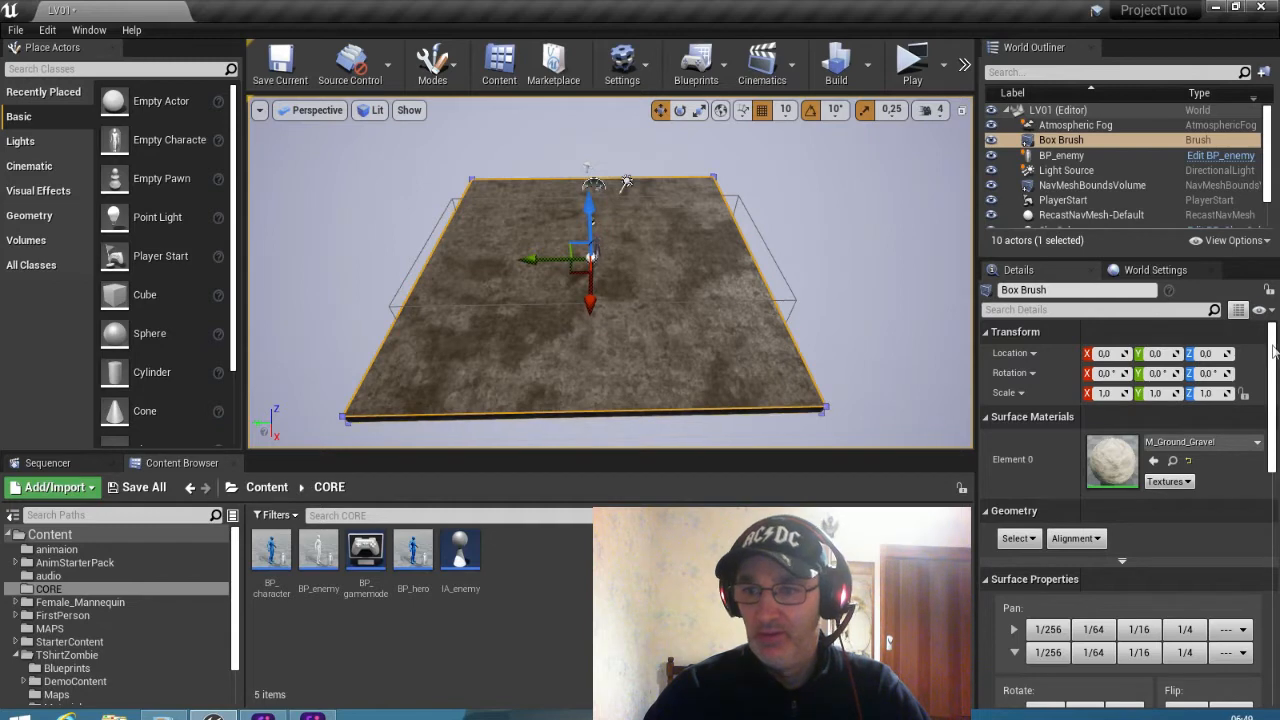
scroll(1275, 350, "down", 5)
scroll(1128, 450, "up", 8)
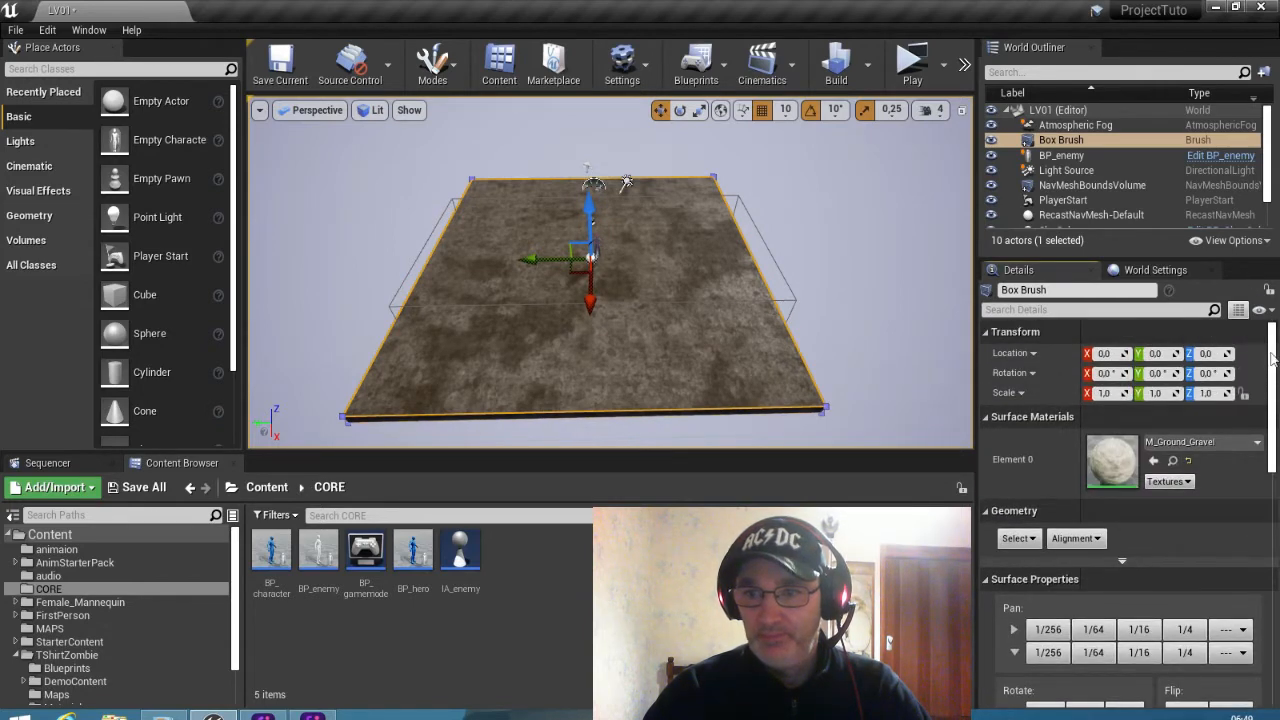
left_click_drag(1272, 360, 1274, 540)
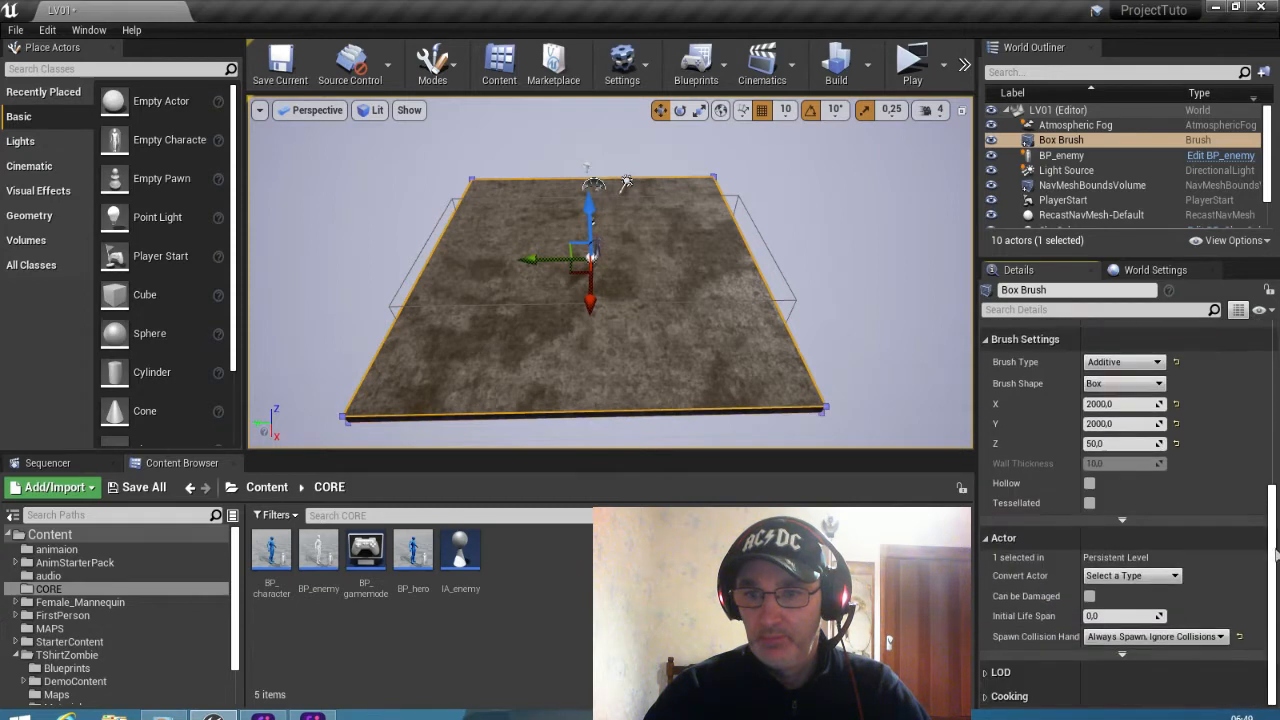
left_click(1099, 403)
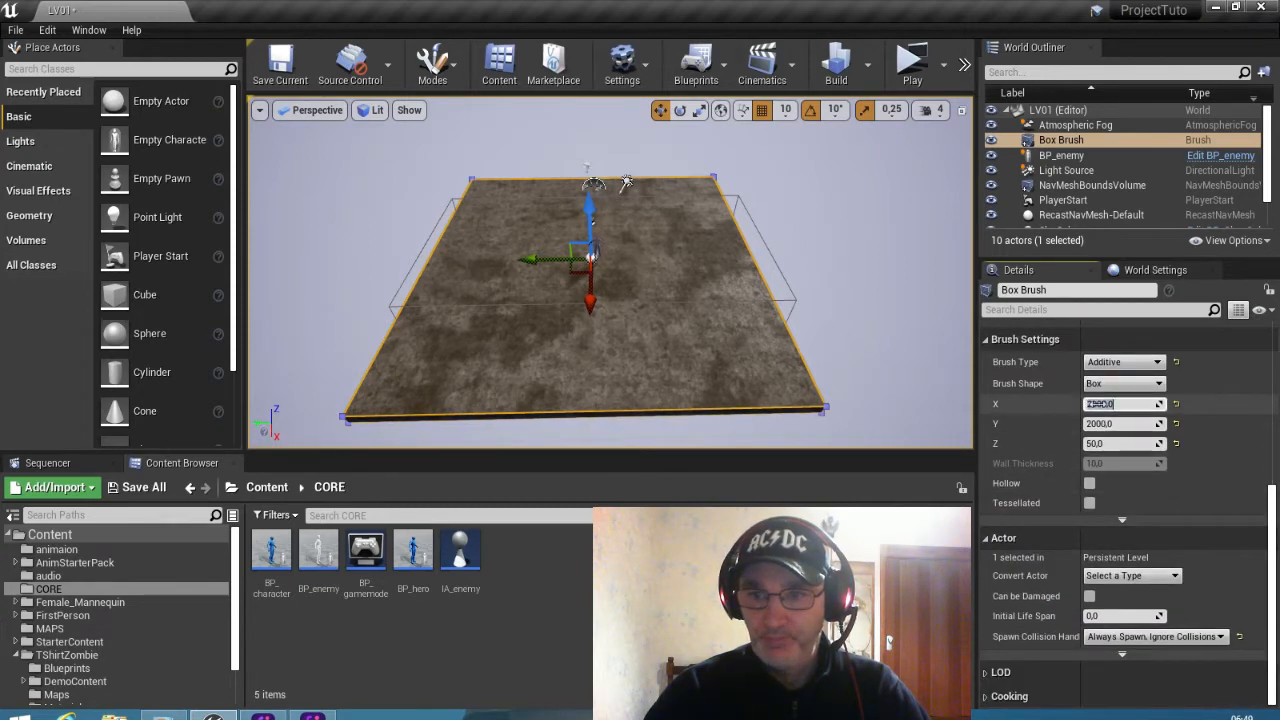
type("5000")
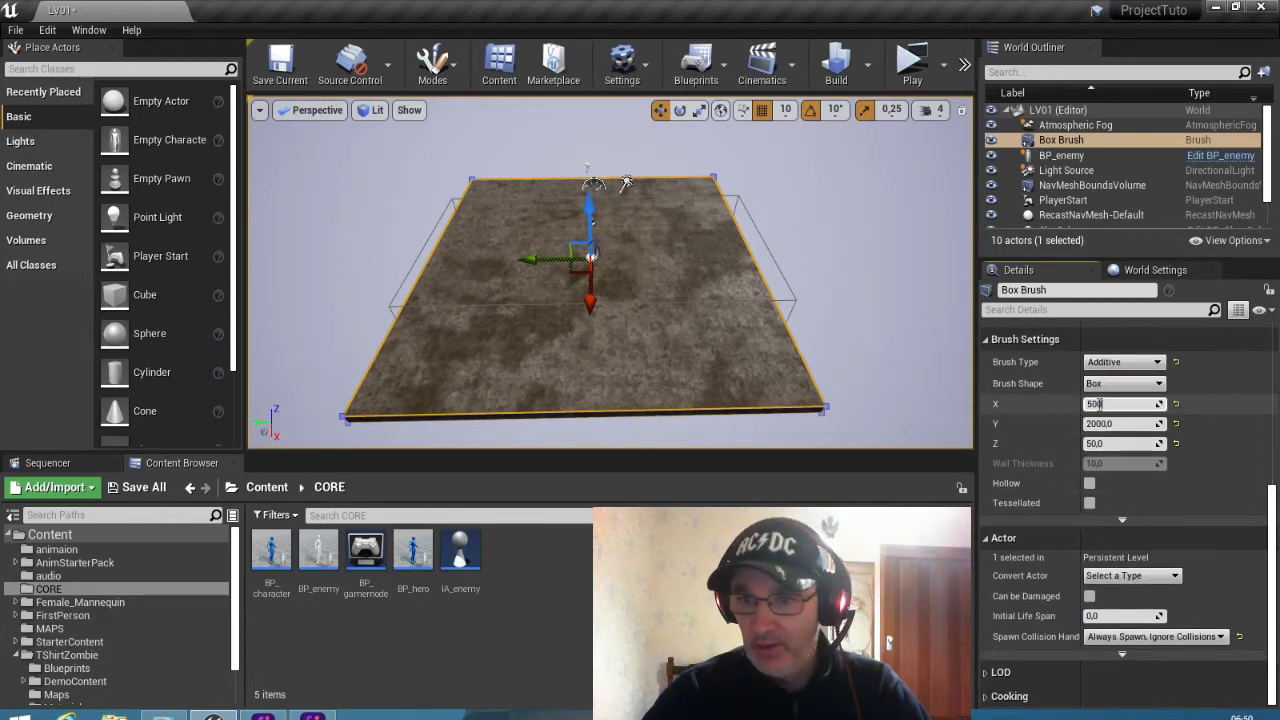
key("Return")
left_click(1110, 428)
type("5000")
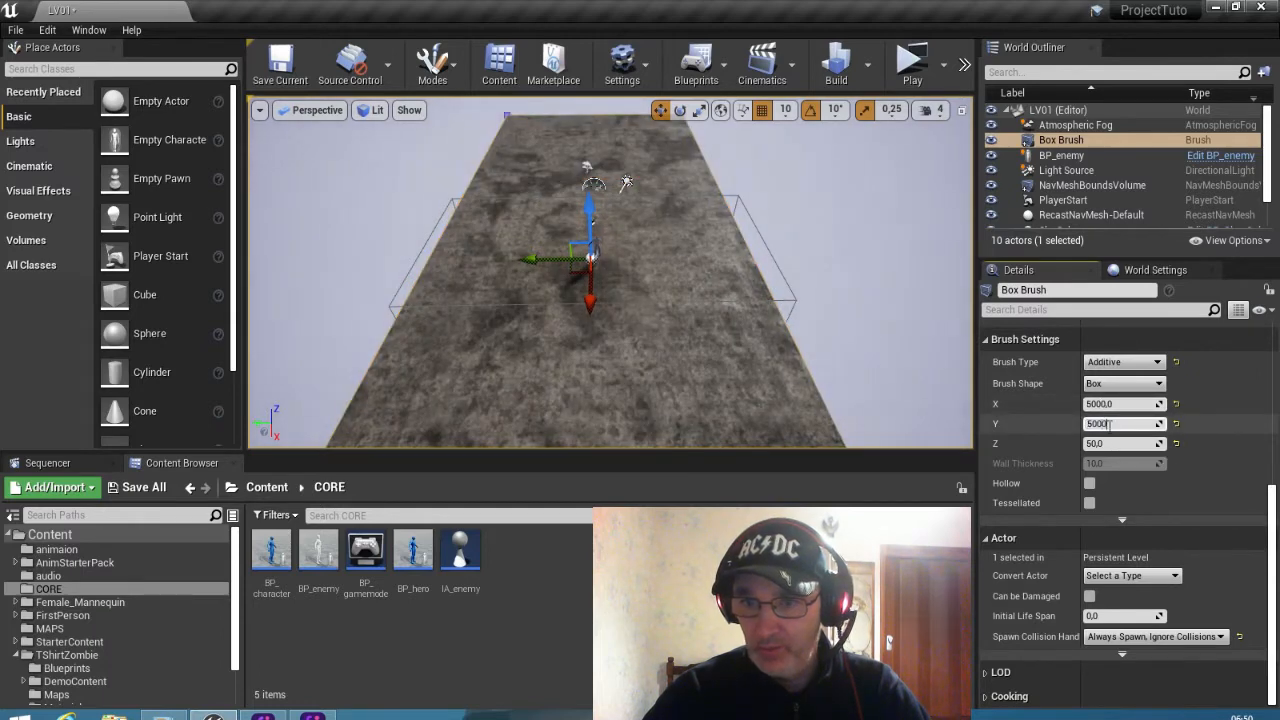
key("Return")
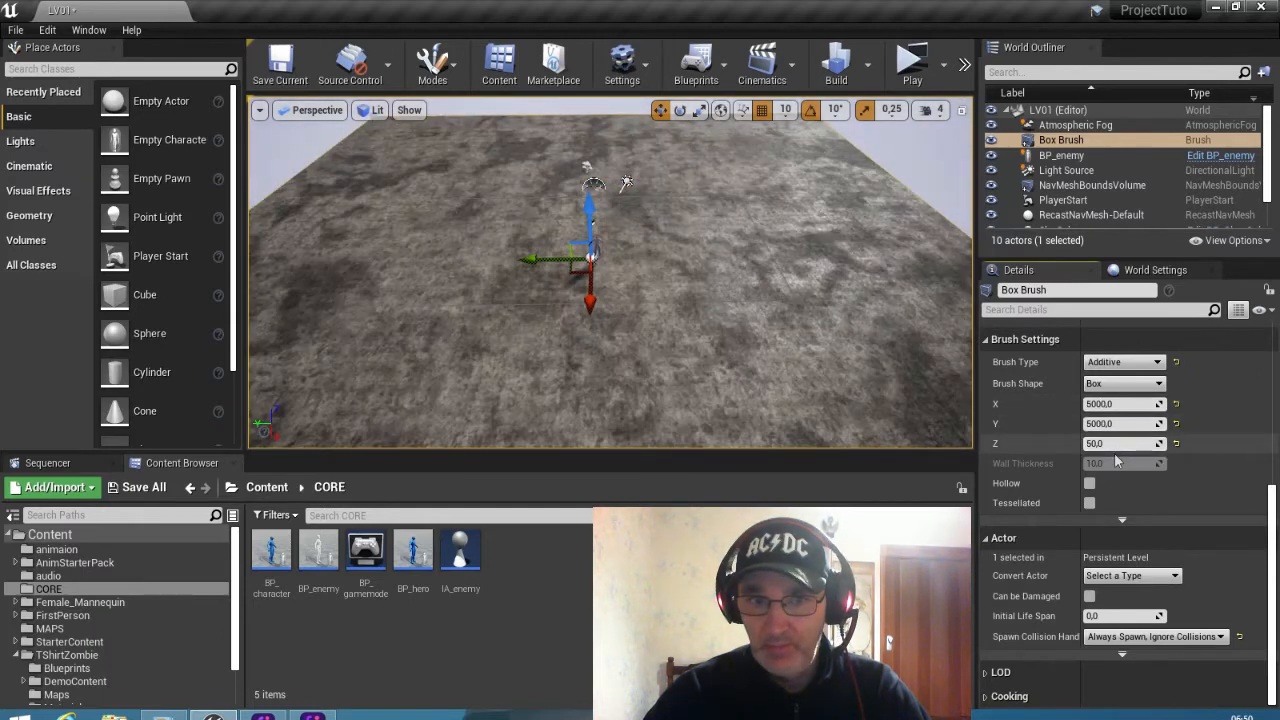
Step: Focus on the BP_enemy actor in the level and open it in the Blueprint Editor
mouse_move(600, 310)
left_mouse_down()
mouse_move(598, 330)
mouse_move(591, 302)
left_mouse_up()
right_click_drag(591, 302, 640, 342)
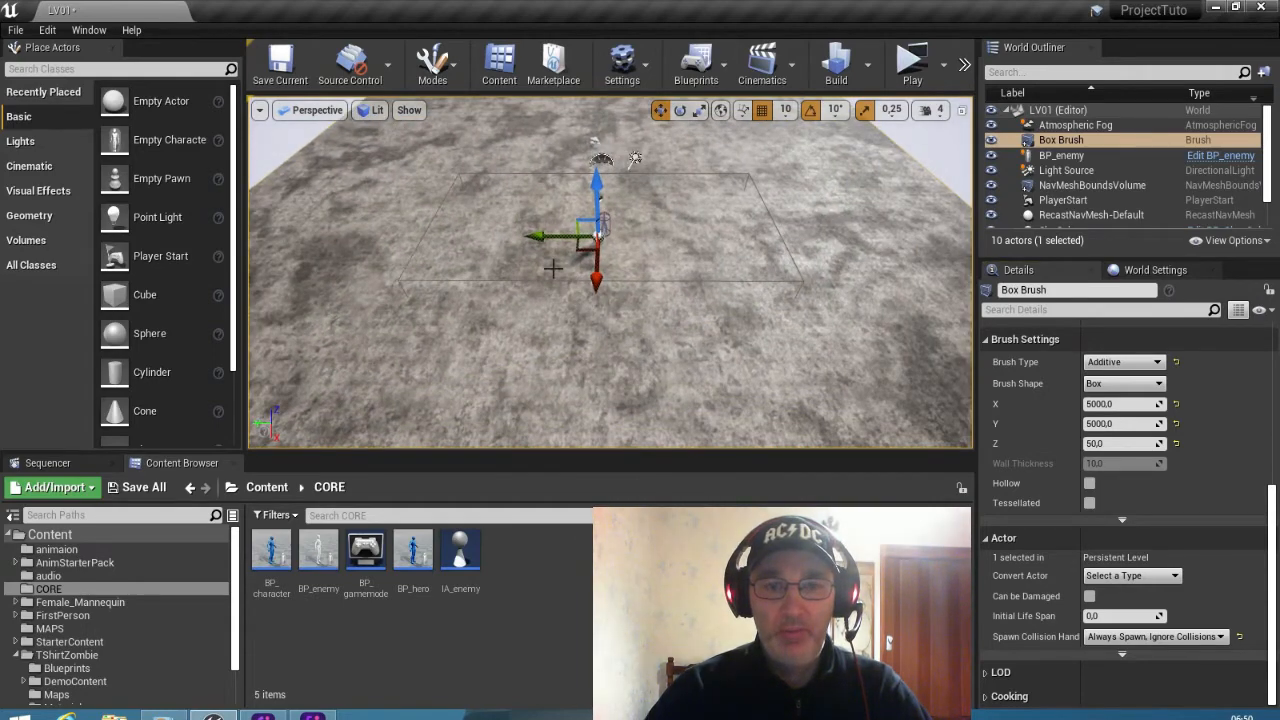
double_click(1060, 155)
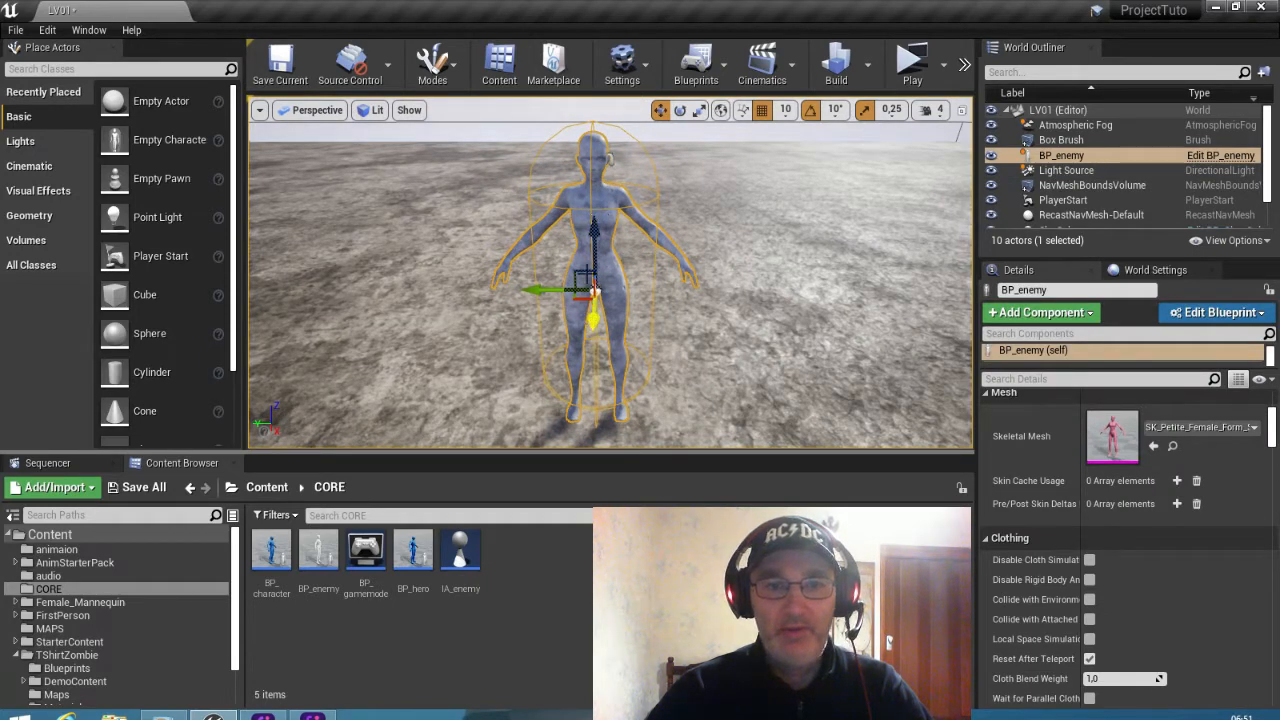
right_click_drag(590, 208, 603, 242)
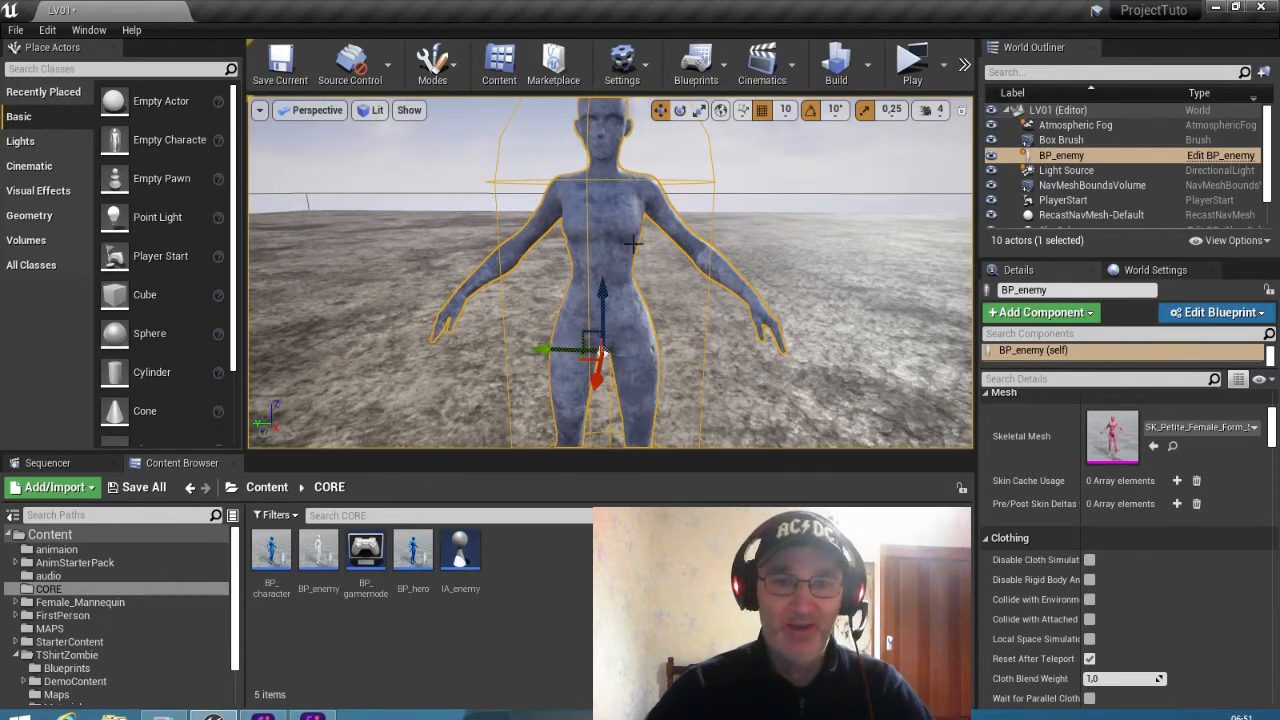
right_click_drag(619, 243, 619, 253)
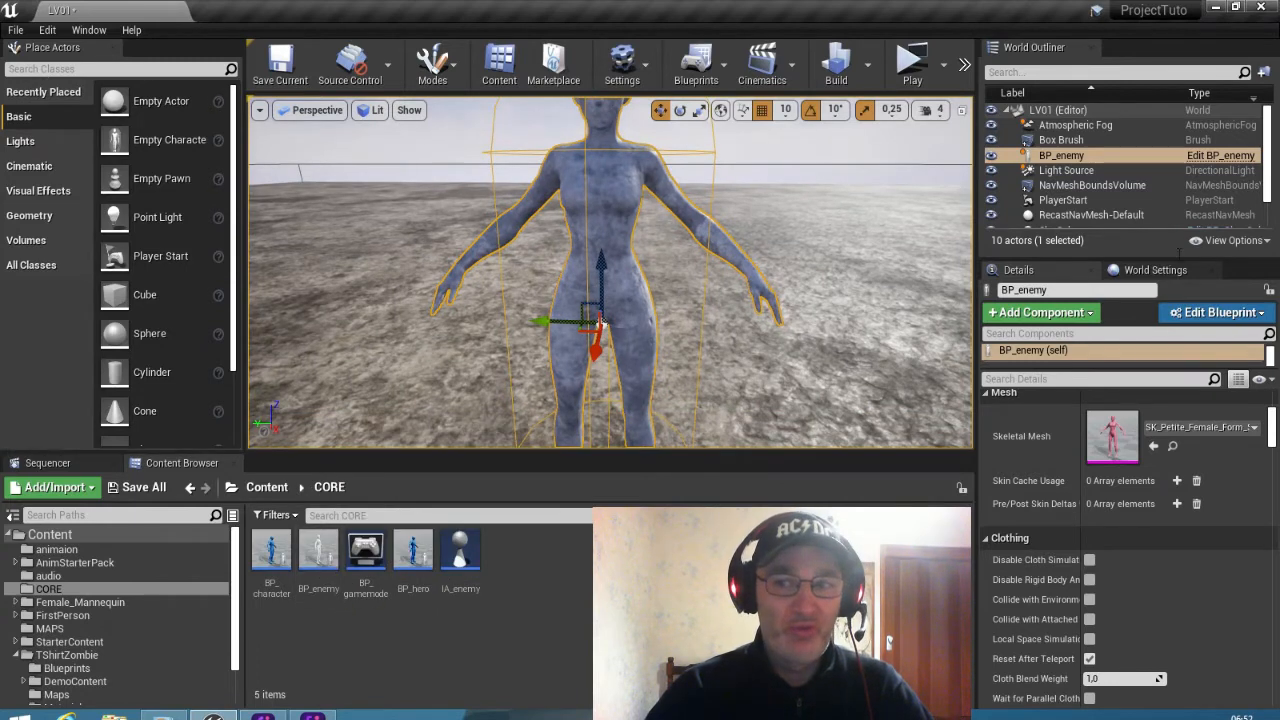
mouse_move(318, 550)
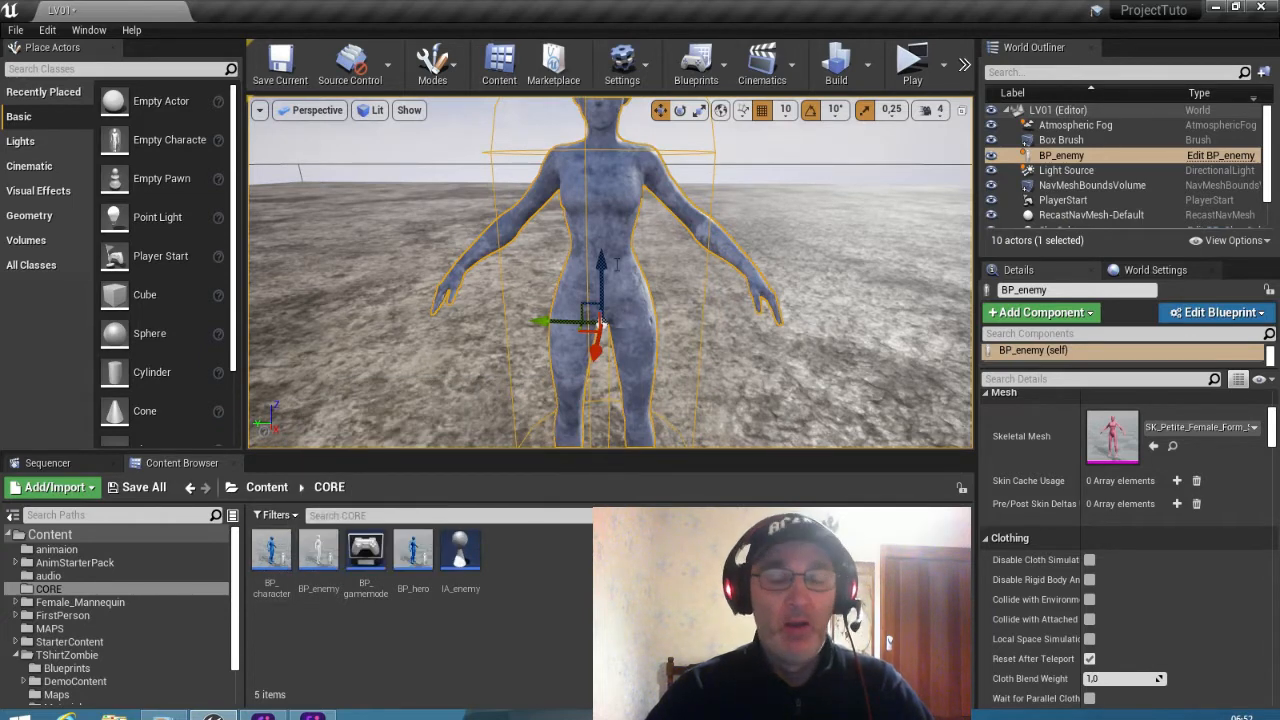
right_click_drag(617, 264, 617, 233)
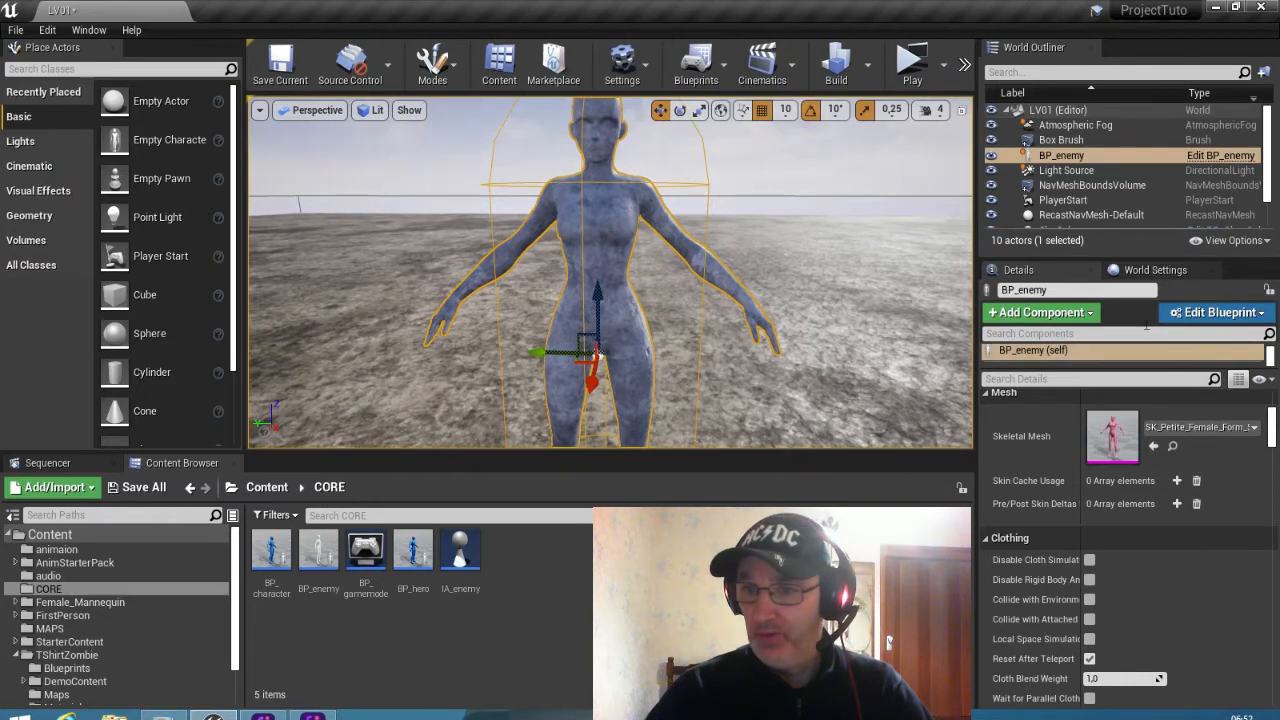
left_click(1231, 314)
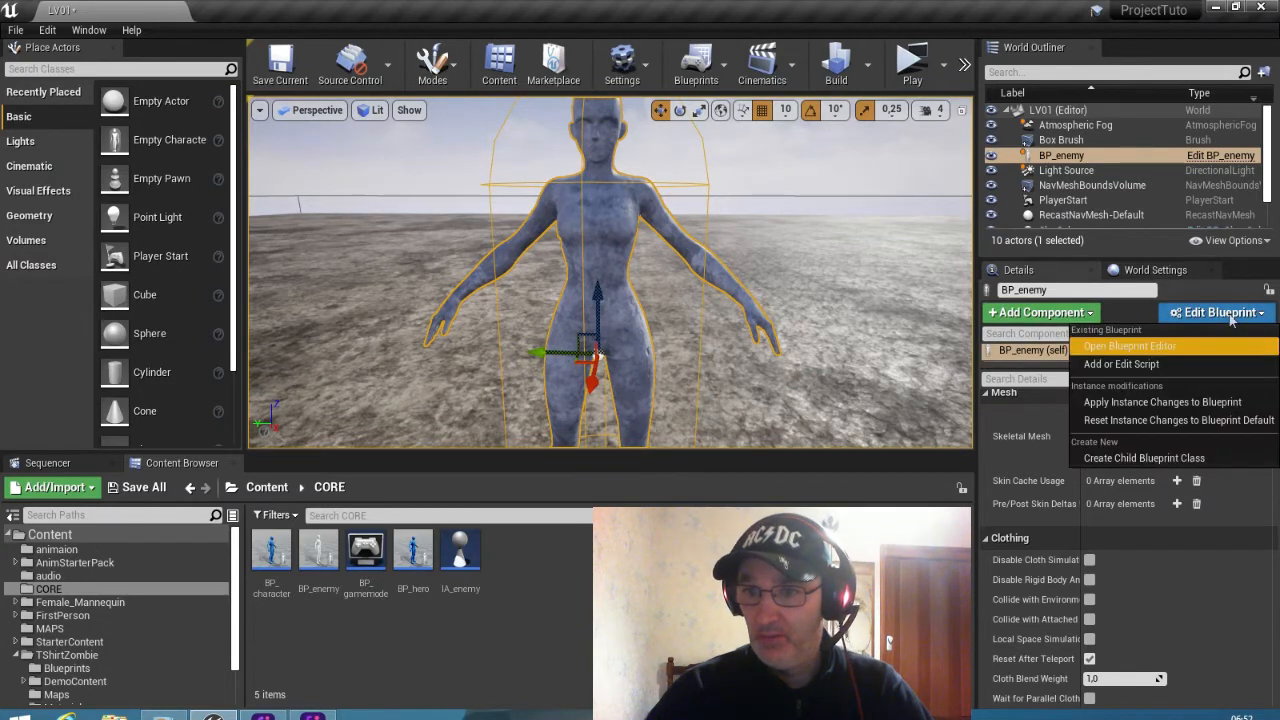
left_click(1112, 347)
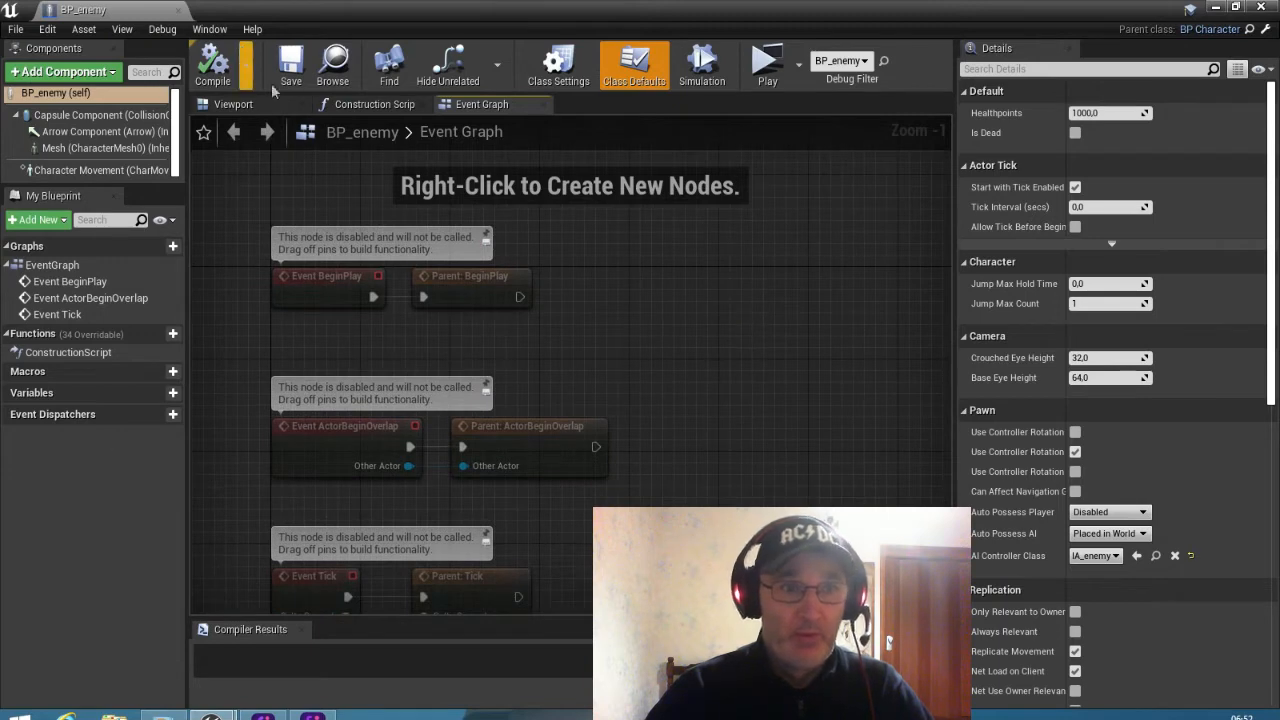
Step: Assign the material MI_TSZombie_Body_V3 to Element 0 of BP_enemy's character mesh
left_click(240, 107)
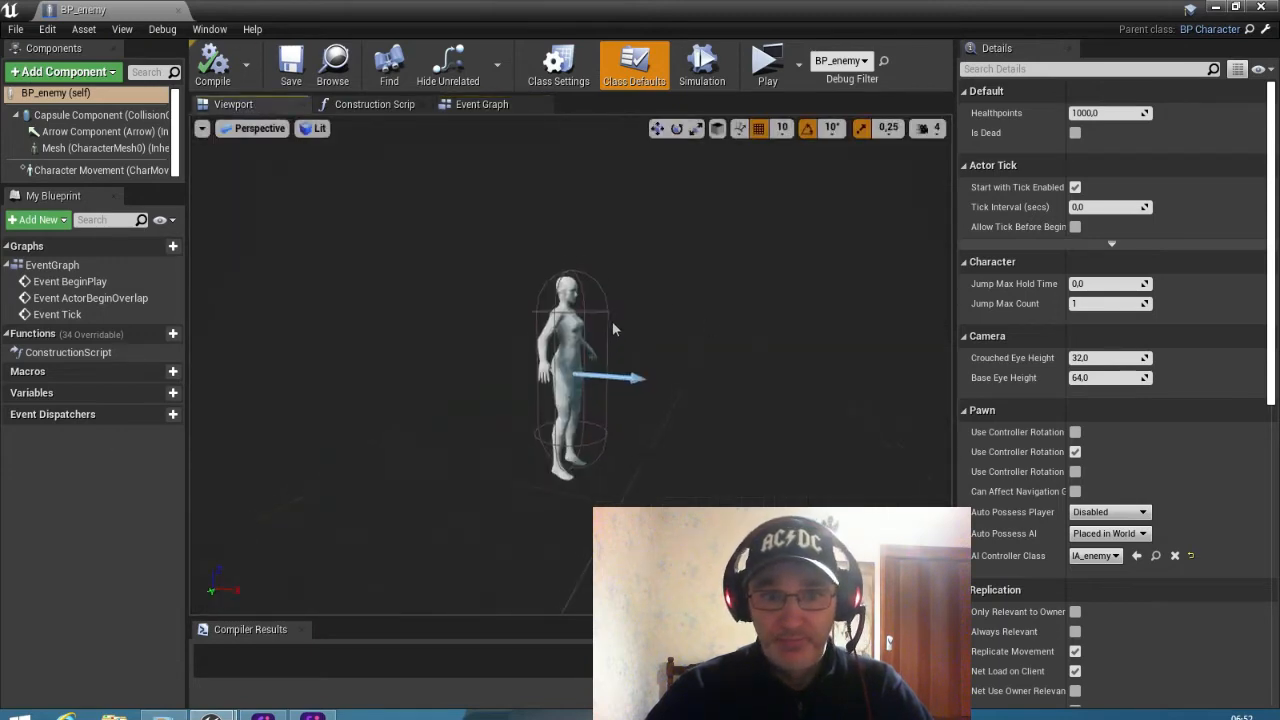
scroll(612, 321, "up", 5)
right_click_drag(612, 322, 612, 321)
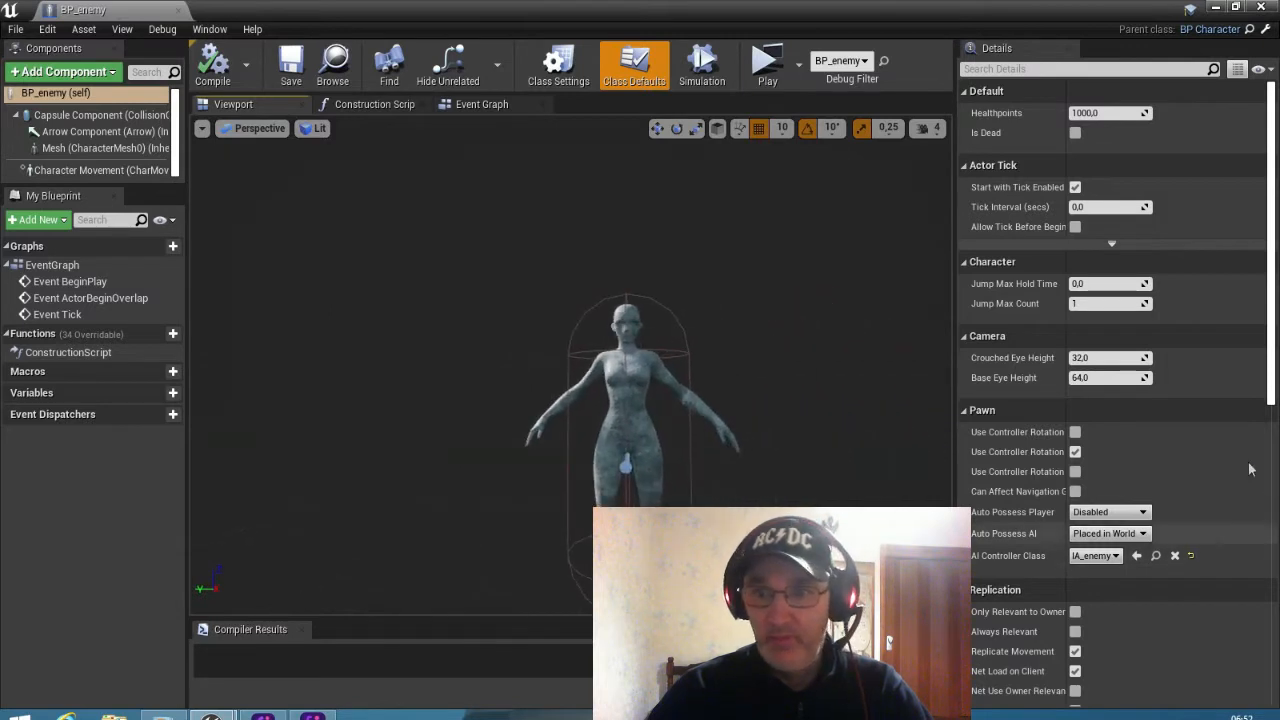
left_click(92, 148)
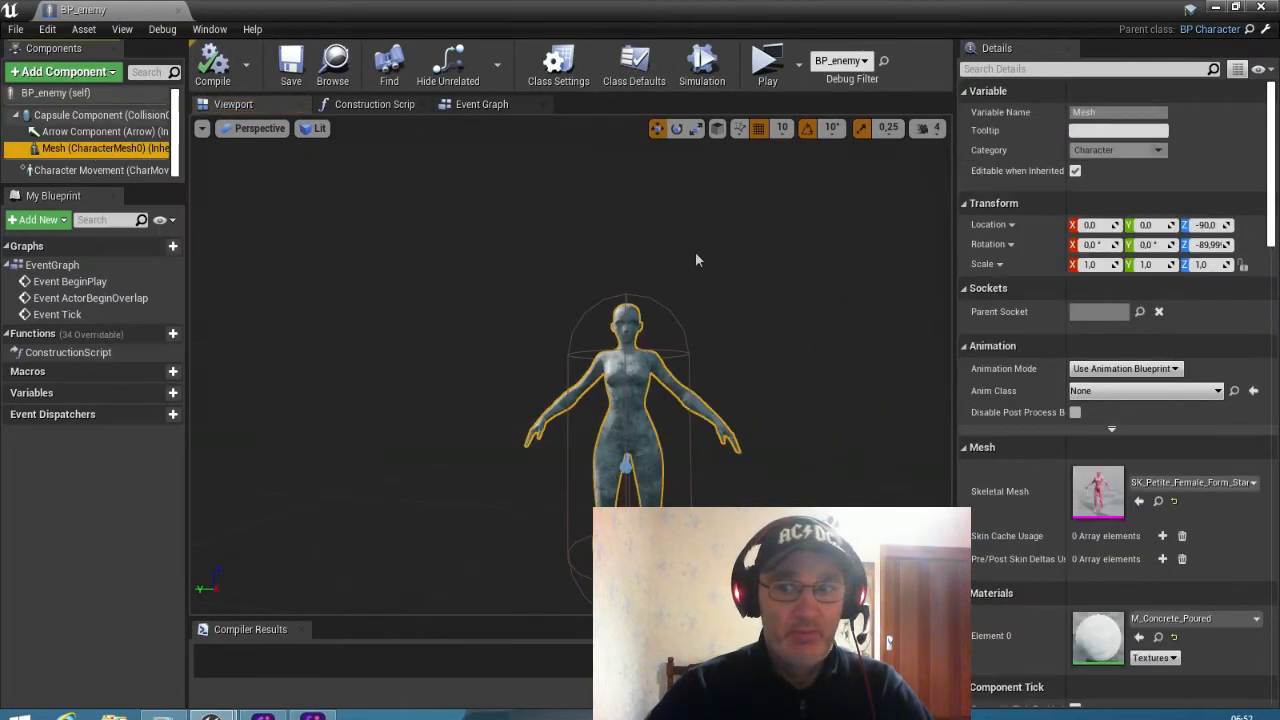
left_click(1210, 619)
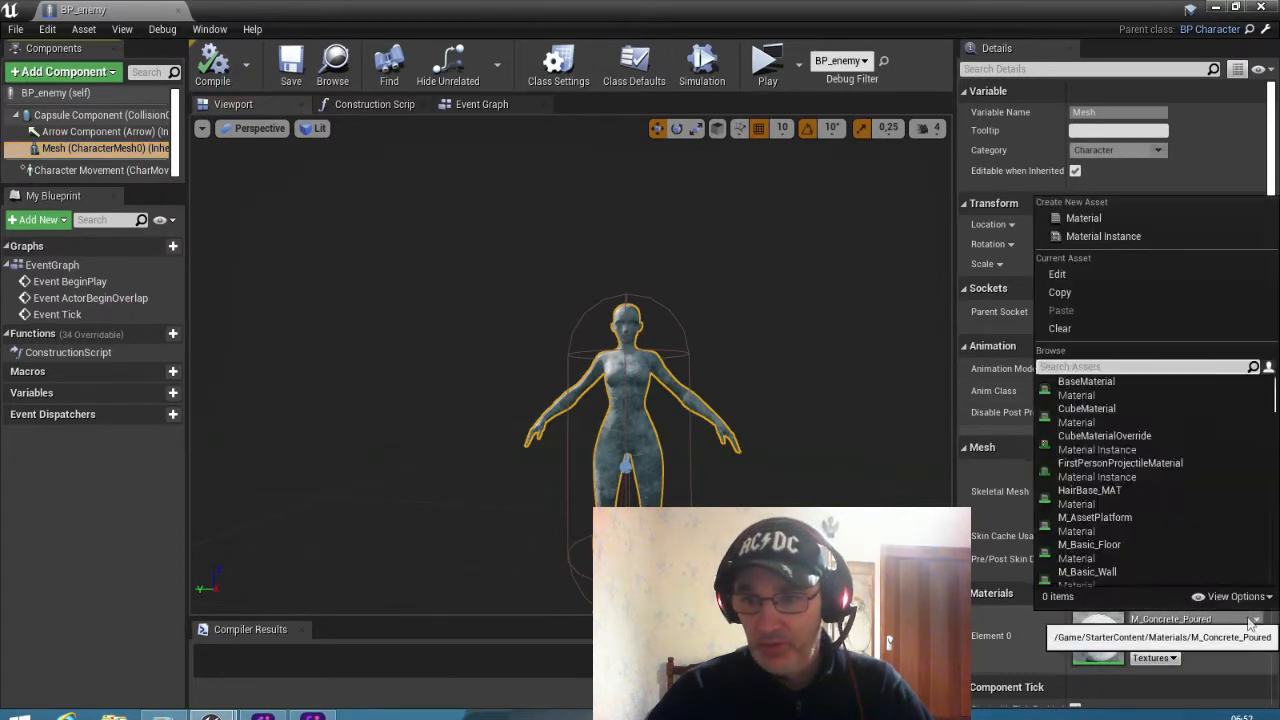
scroll(1100, 520, "down", 15)
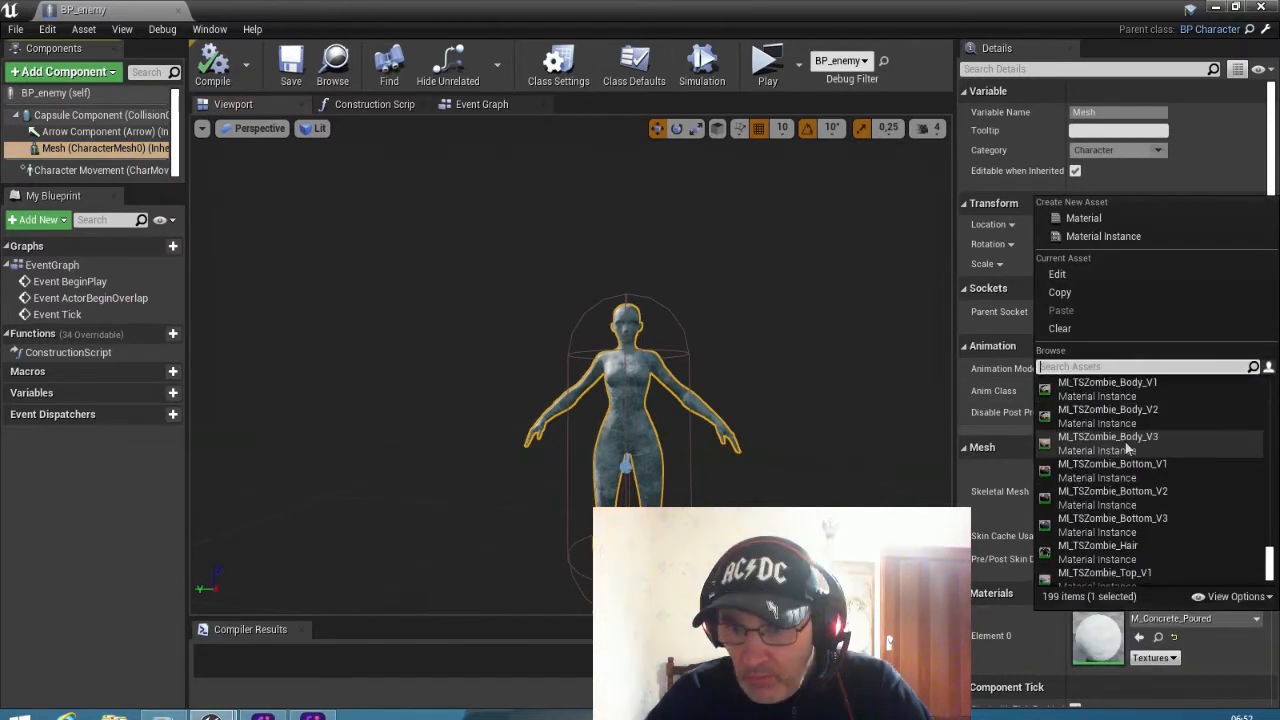
left_click(1072, 437)
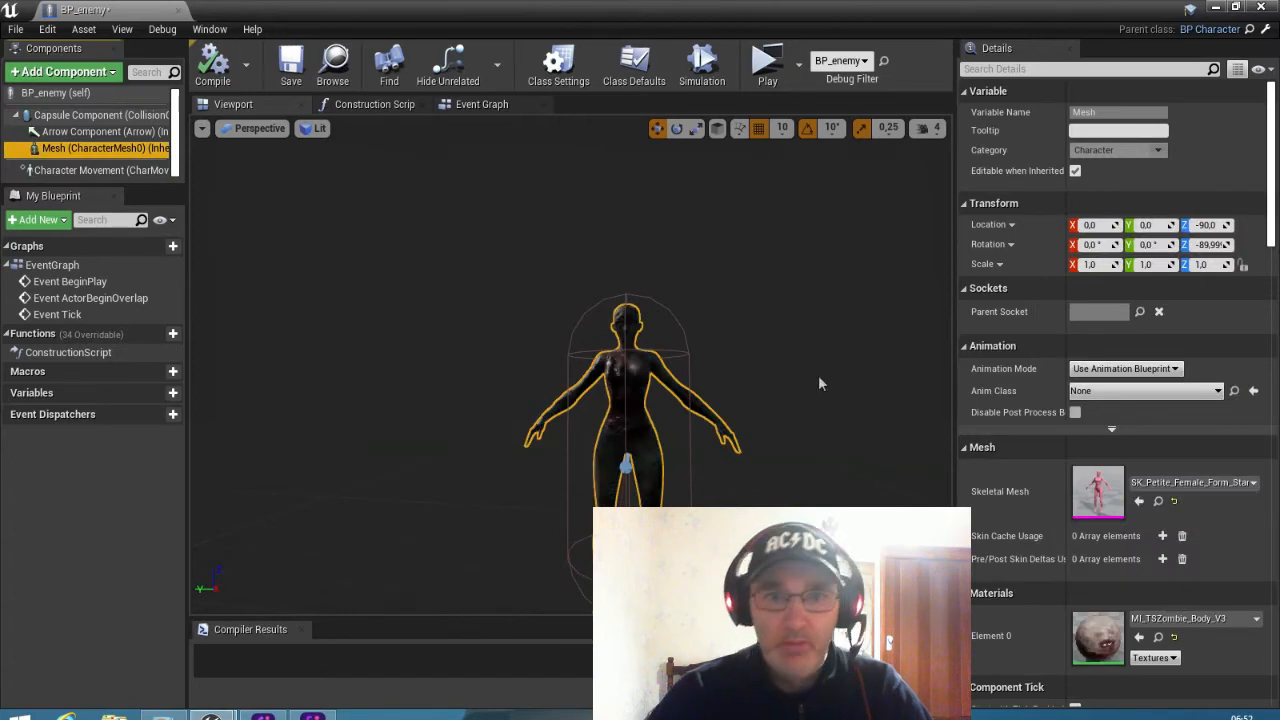
Step: Inspect the enemy's new material up close, then compile and save the BP_enemy blueprint and close its editor
scroll(817, 375, "up", 10)
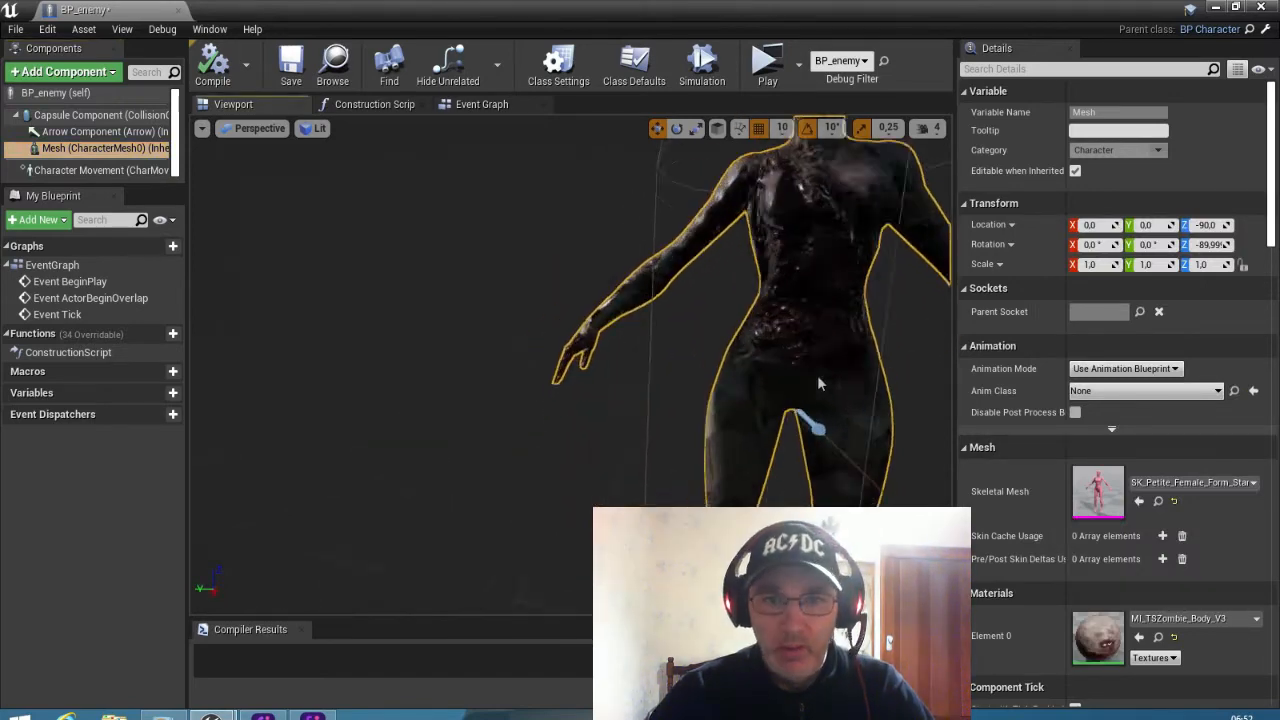
scroll(817, 376, "up", 4)
right_click_drag(817, 376, 817, 376)
scroll(817, 376, "down", 10)
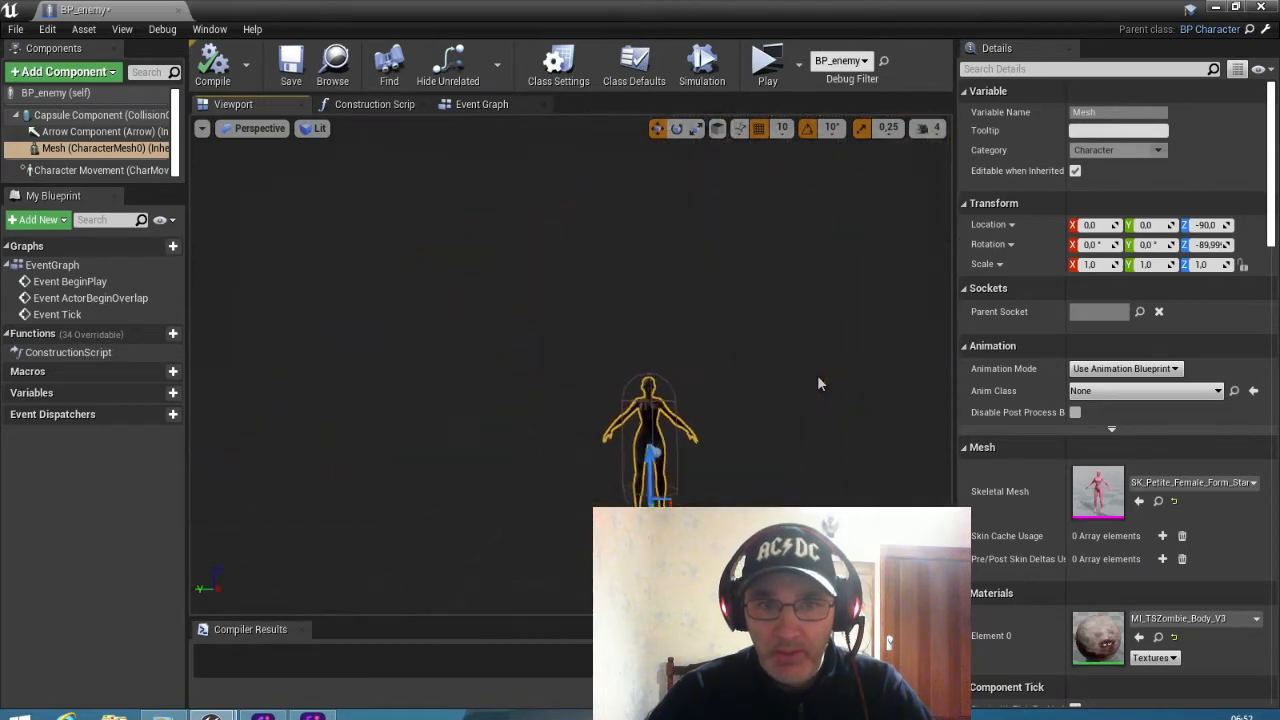
scroll(817, 376, "up", 3)
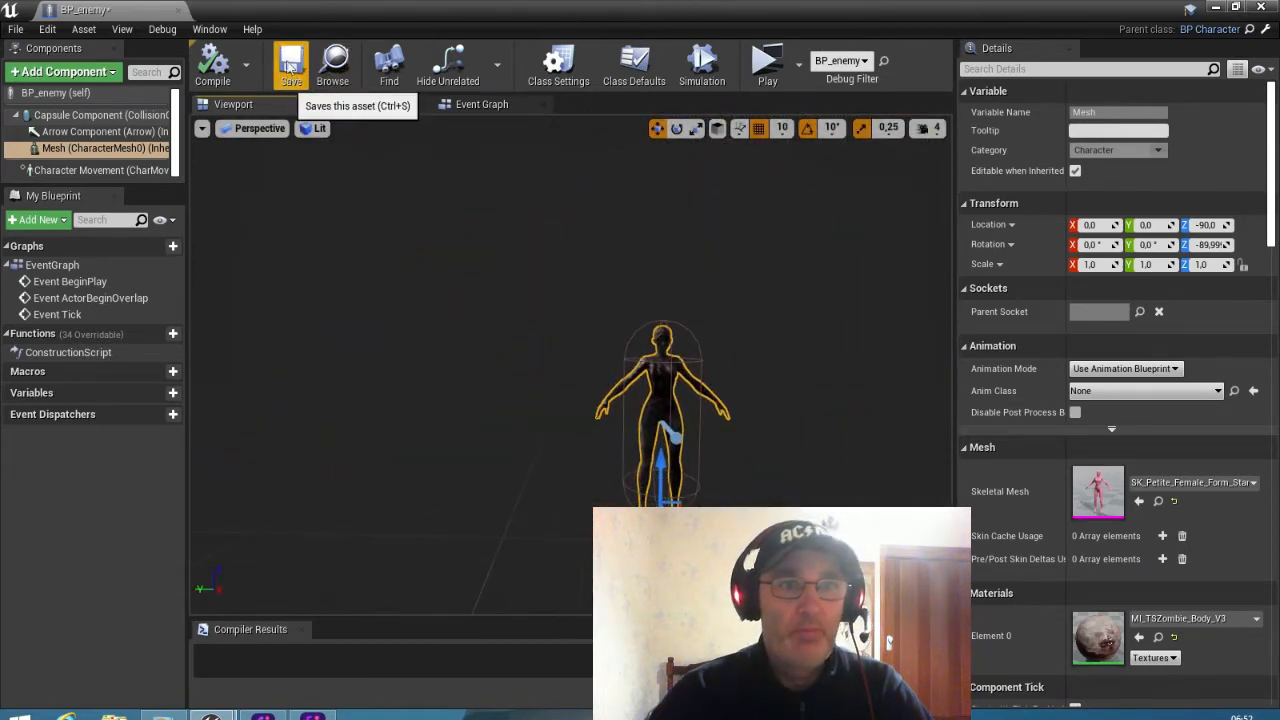
left_click(213, 60)
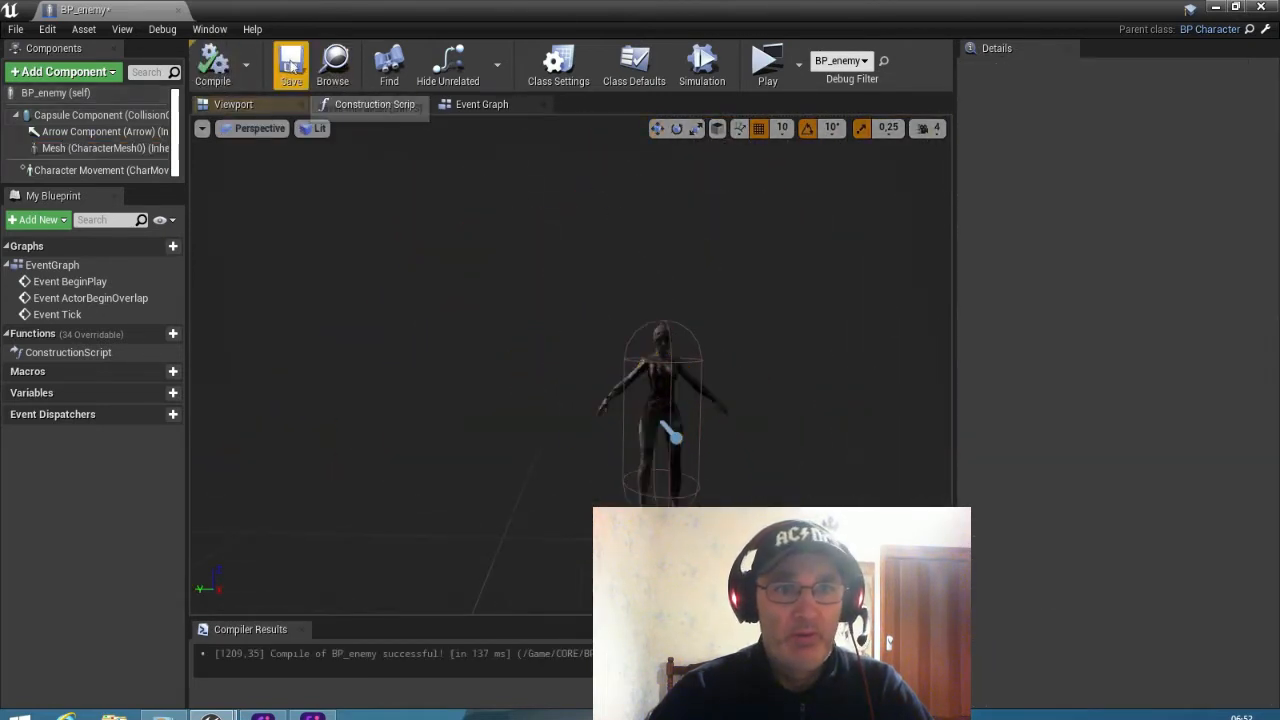
left_click(1261, 7)
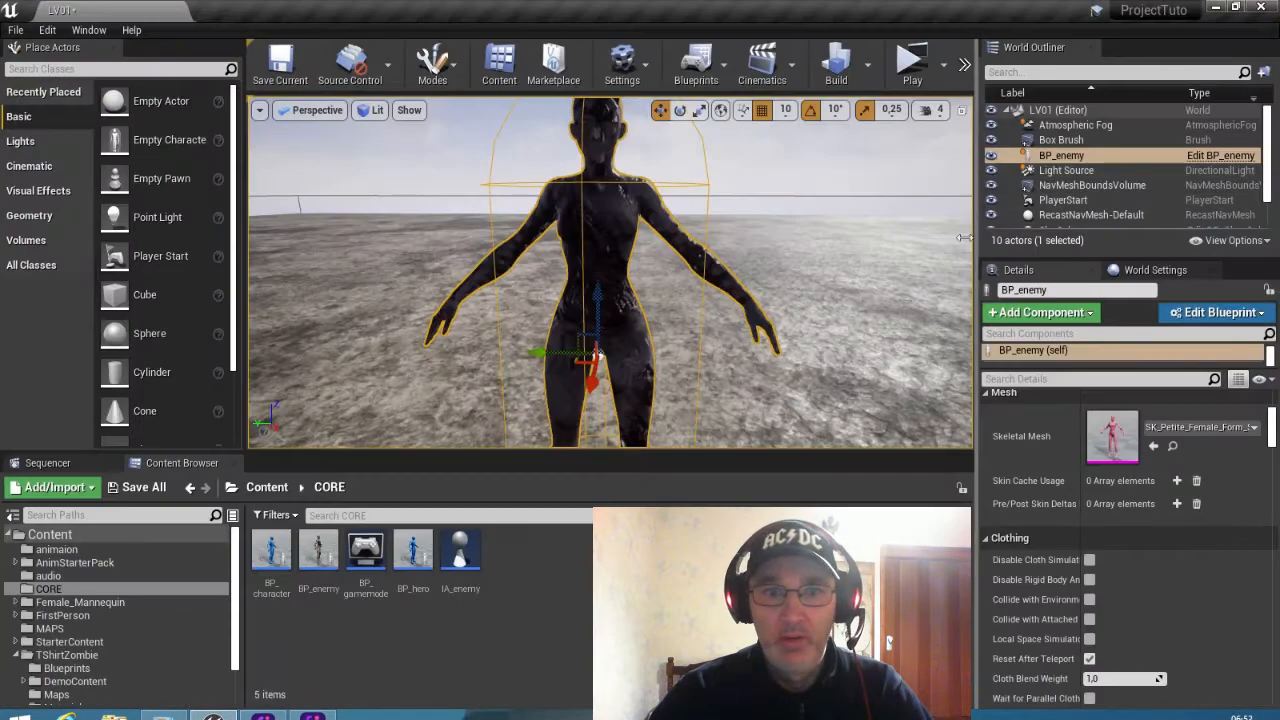
Step: Create a Blueprint Class with Actor as its parent in the CORE folder and name it BP_projectile
right_click_drag(835, 215, 835, 215)
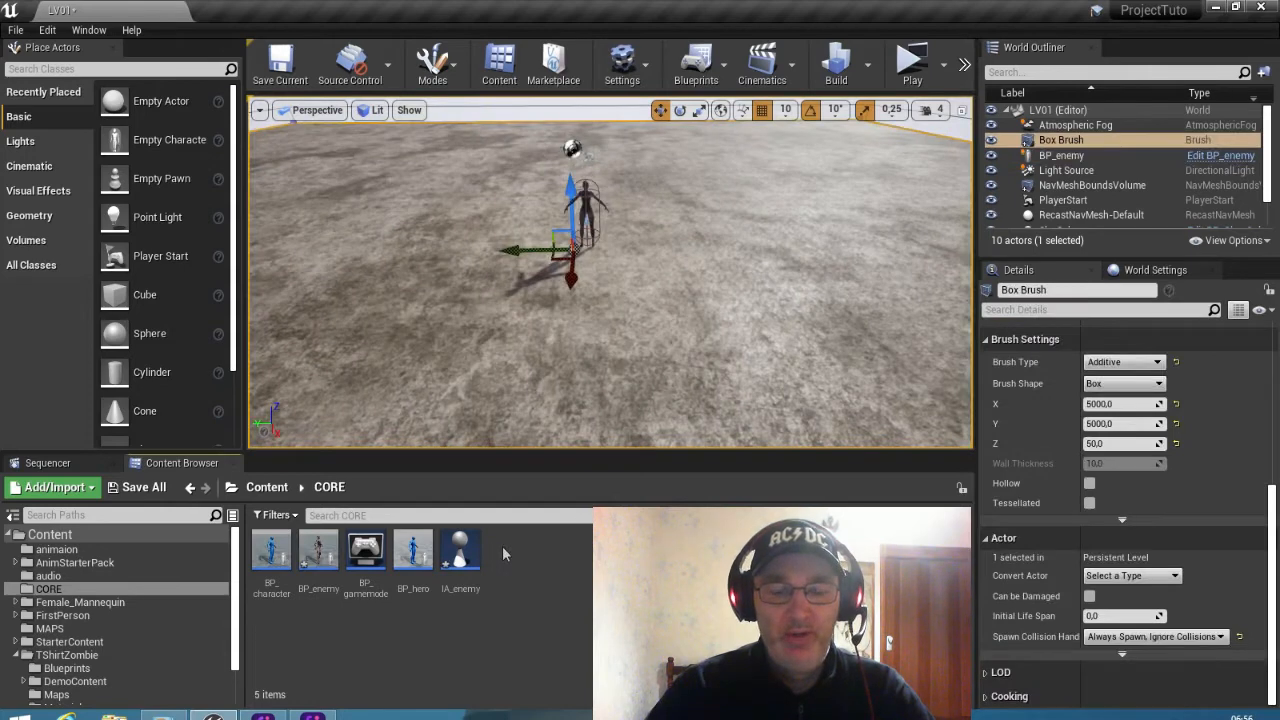
right_click(502, 546)
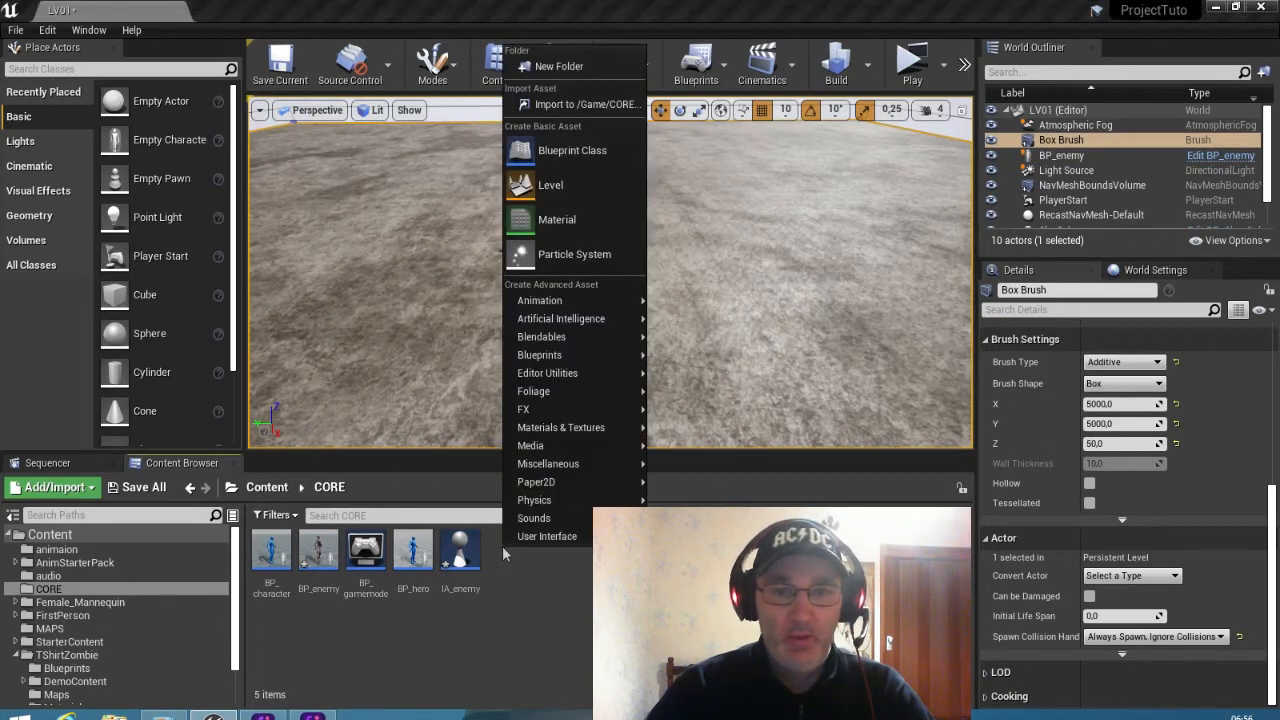
left_click(573, 153)
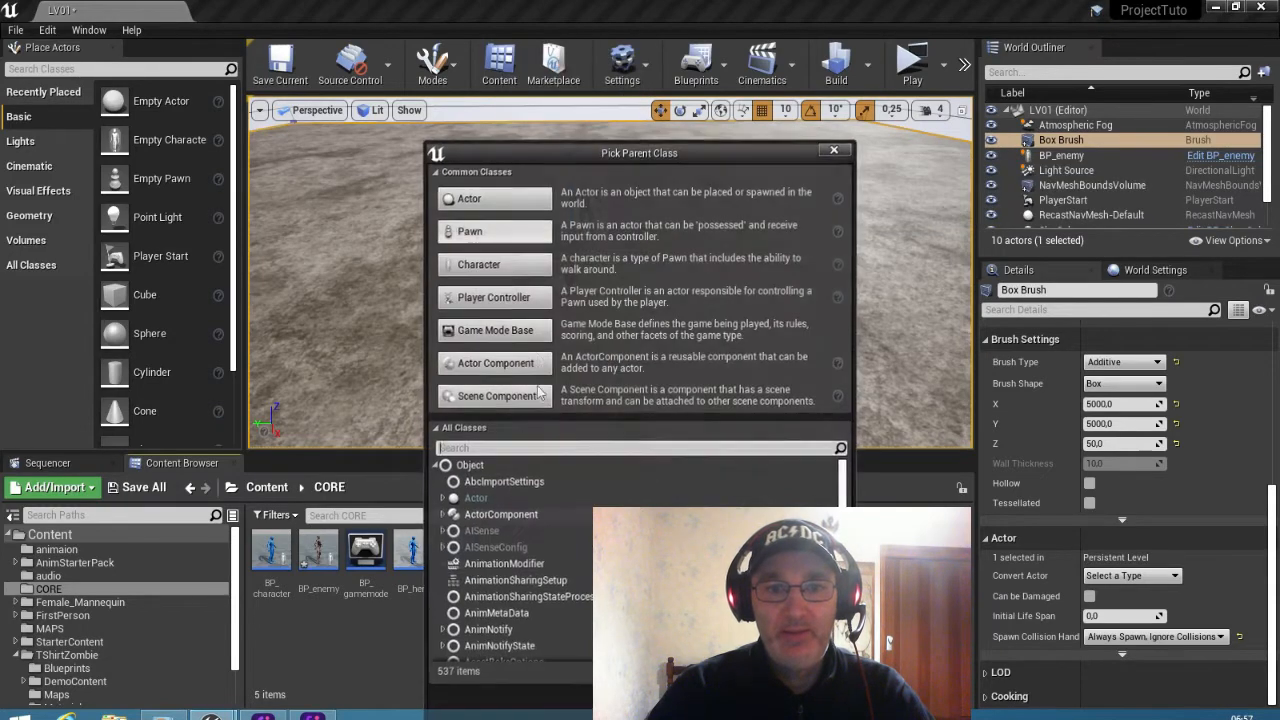
left_click(474, 203)
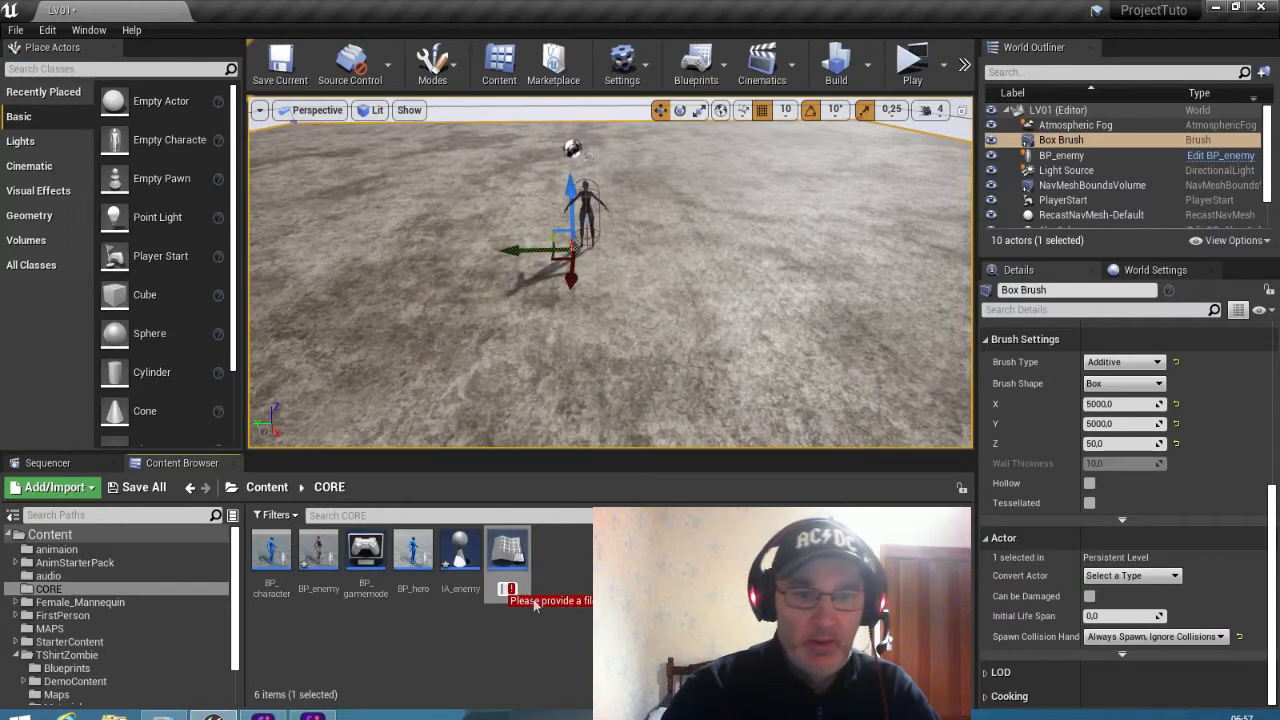
type("B")
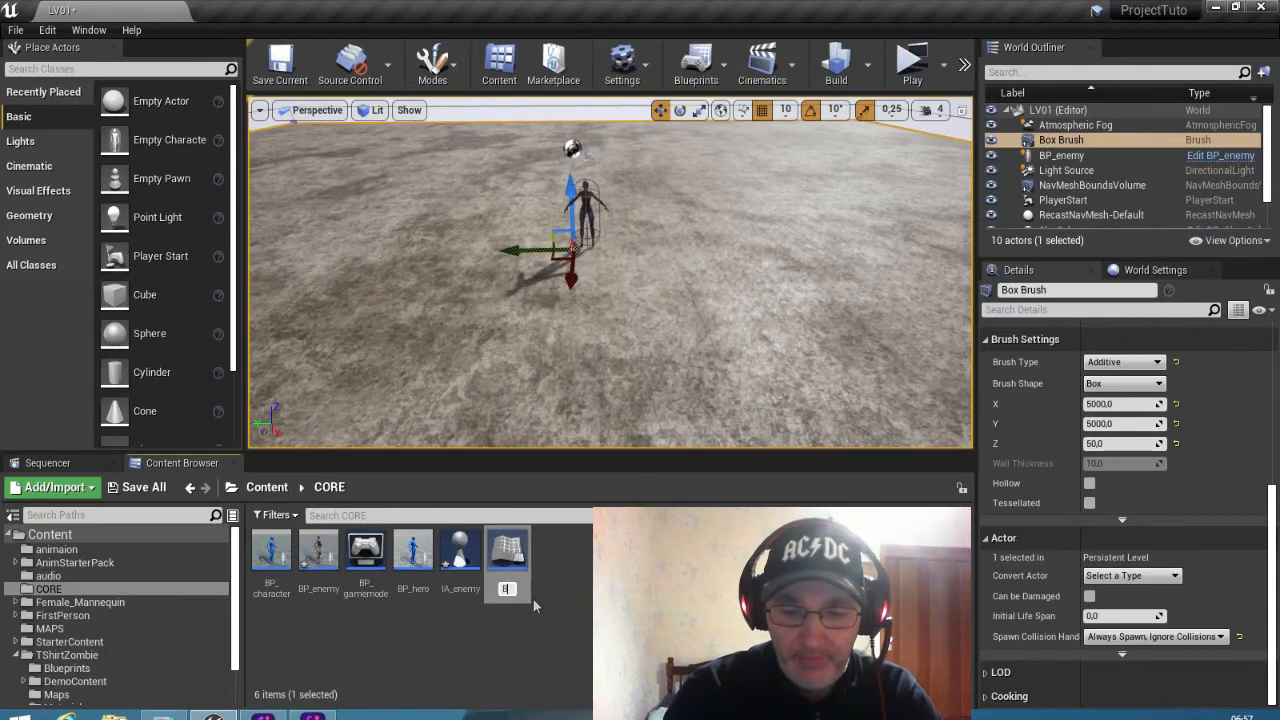
type("P_")
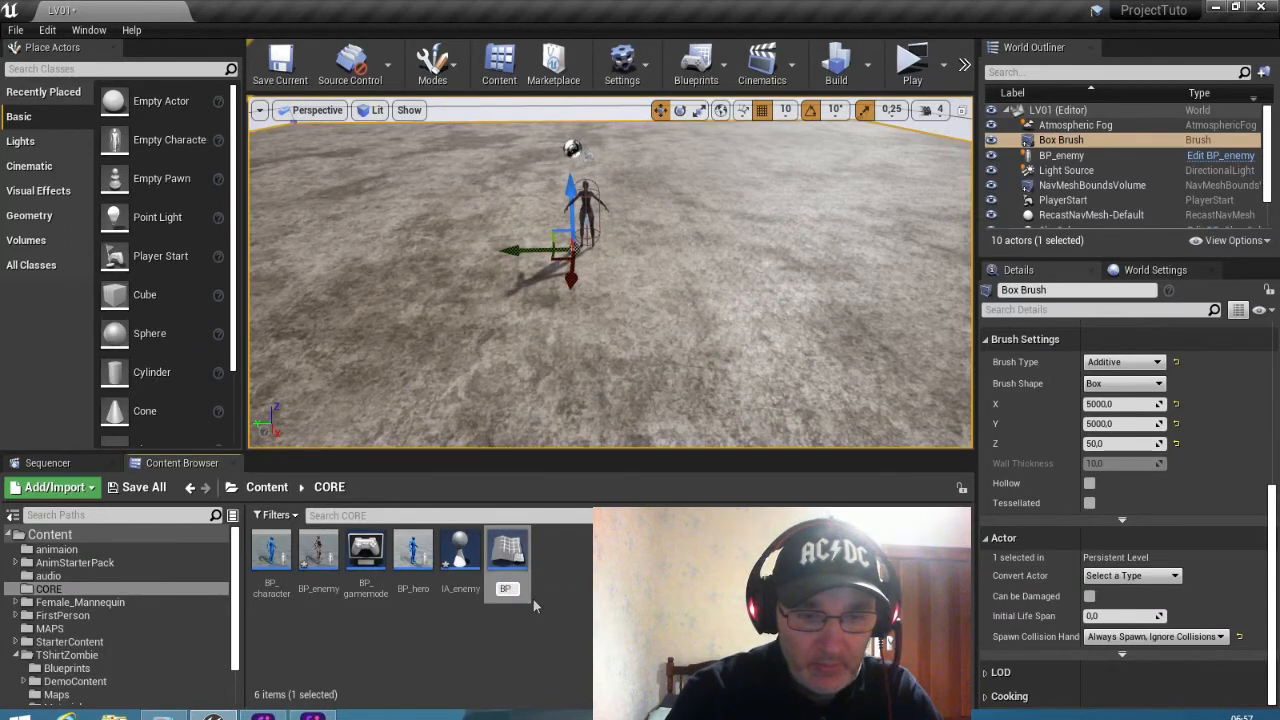
type("pro")
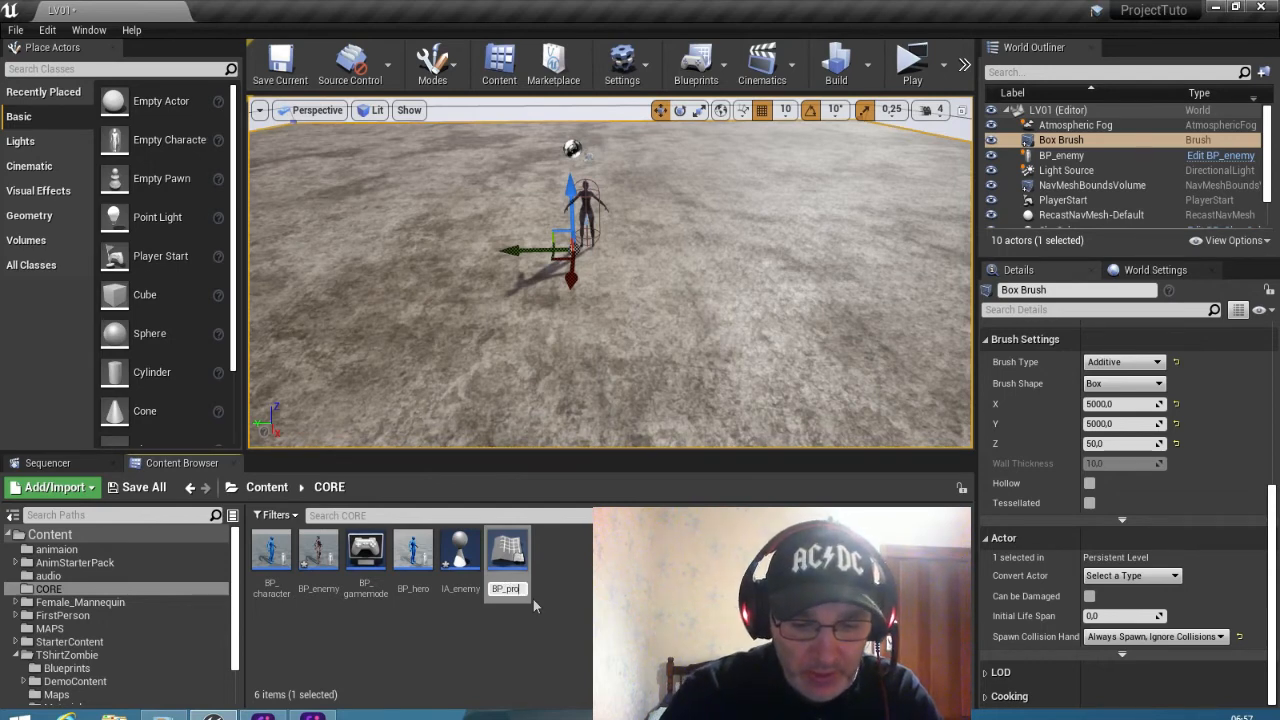
type("ject")
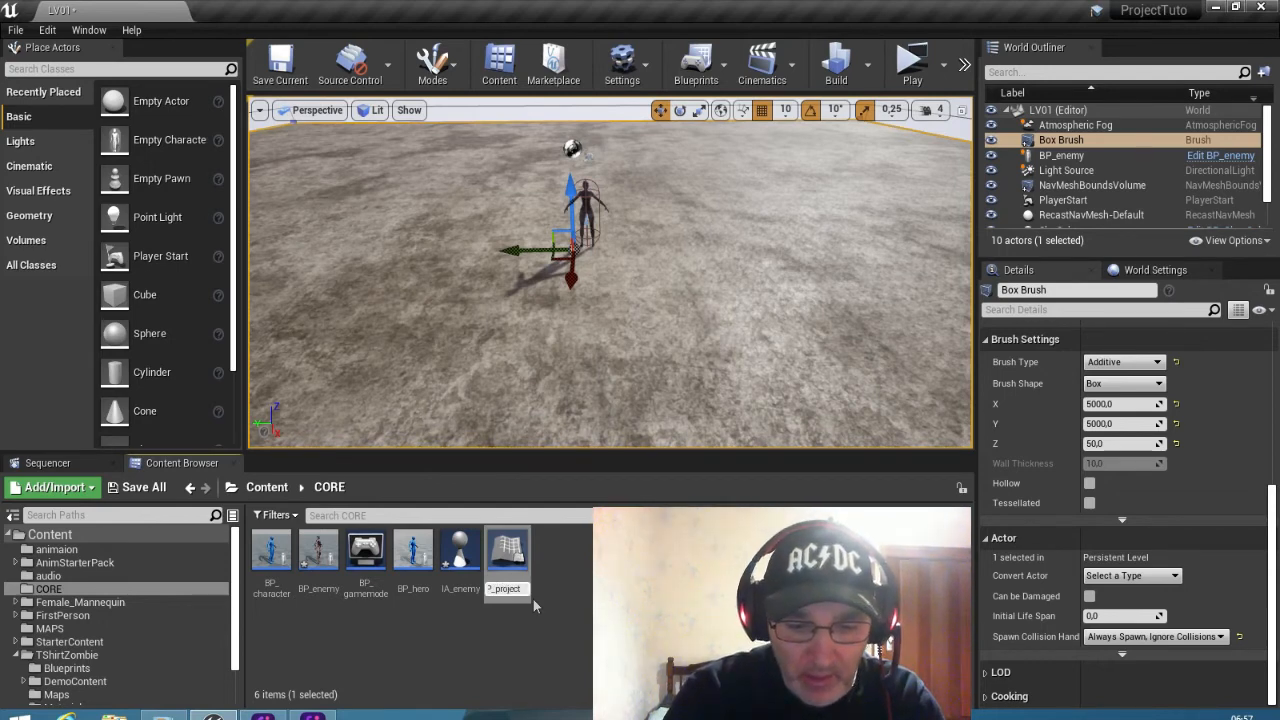
type("il")
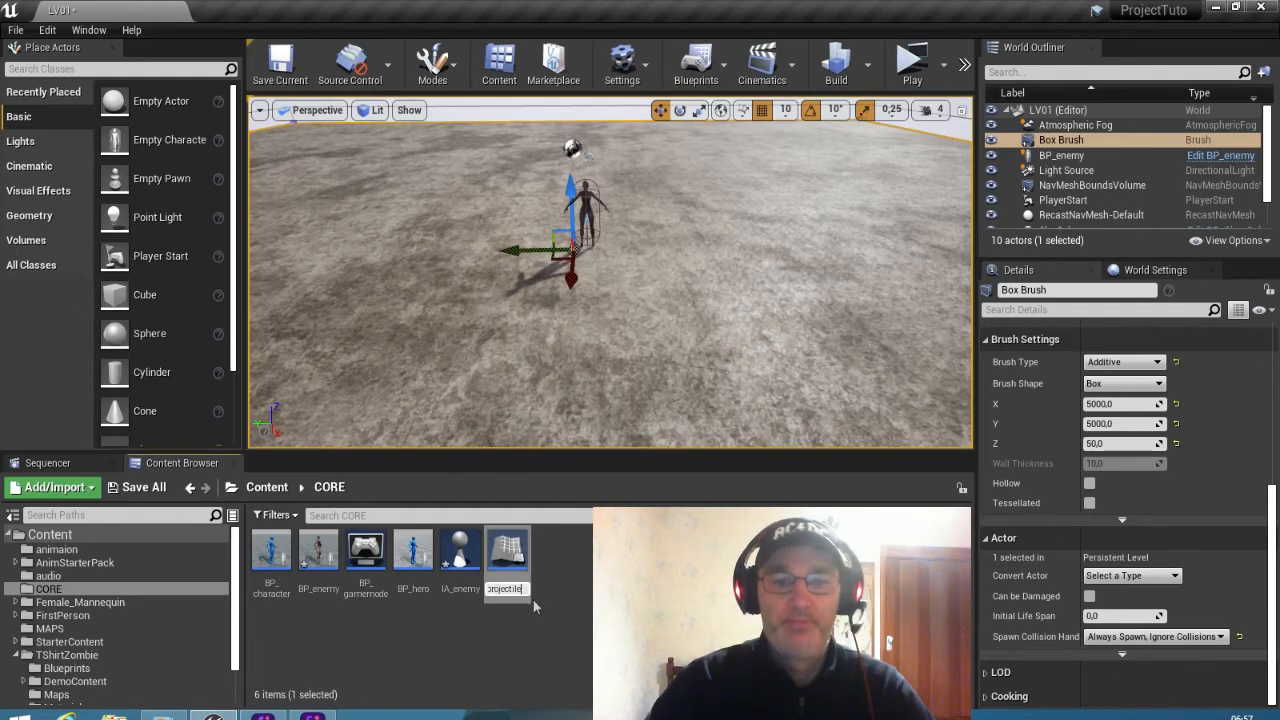
type("e")
key("Return")
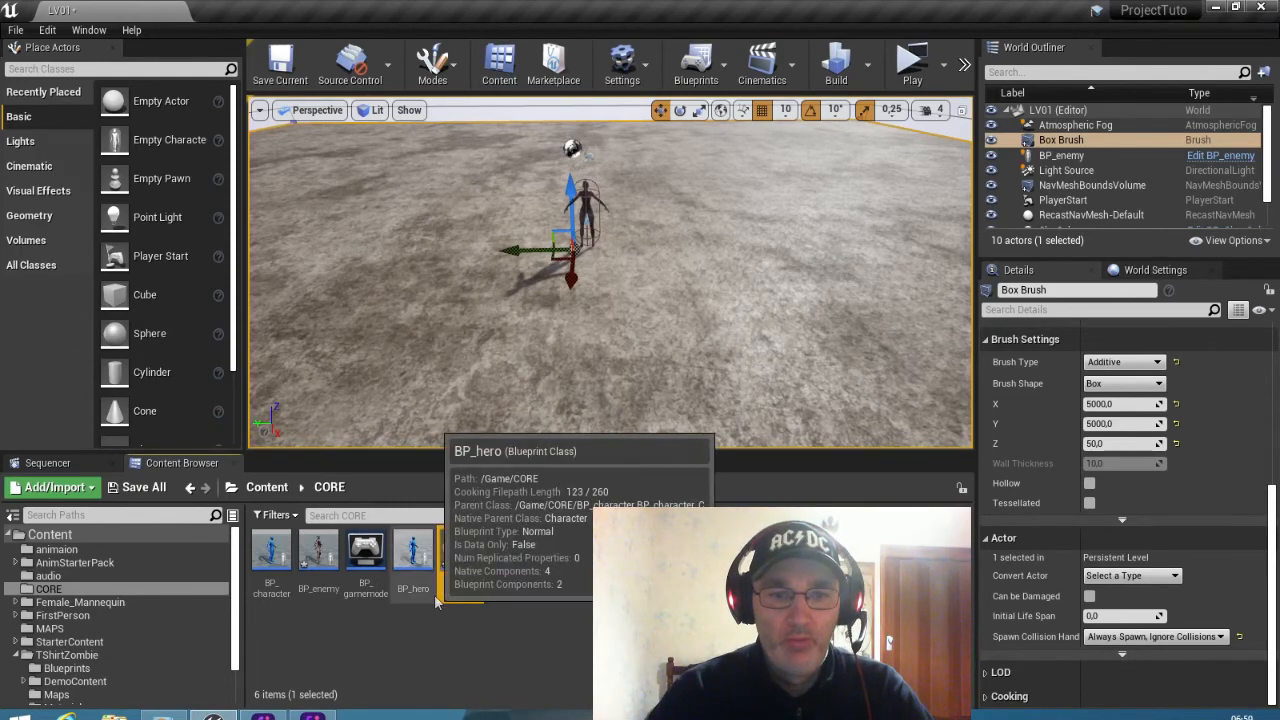
Step: Open BP_projectile for editing and add a Sphere Collision component under its DefaultSceneRoot
double_click(459, 558)
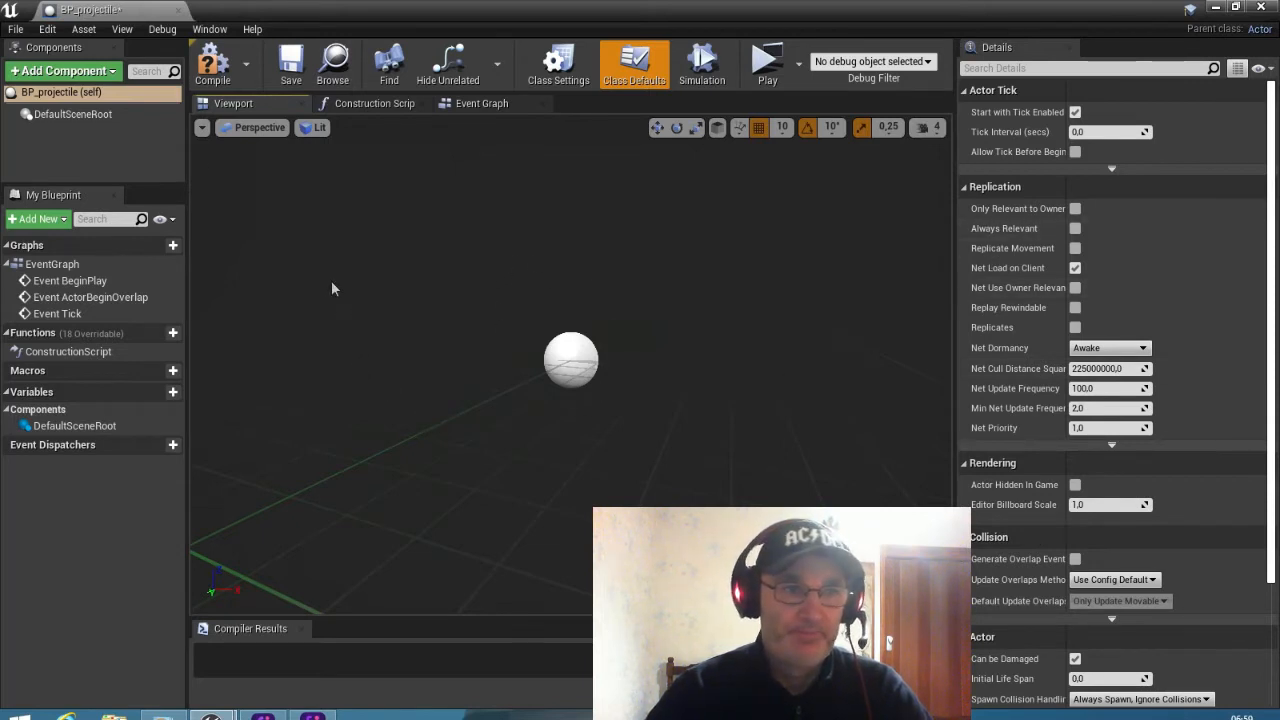
left_click(66, 72)
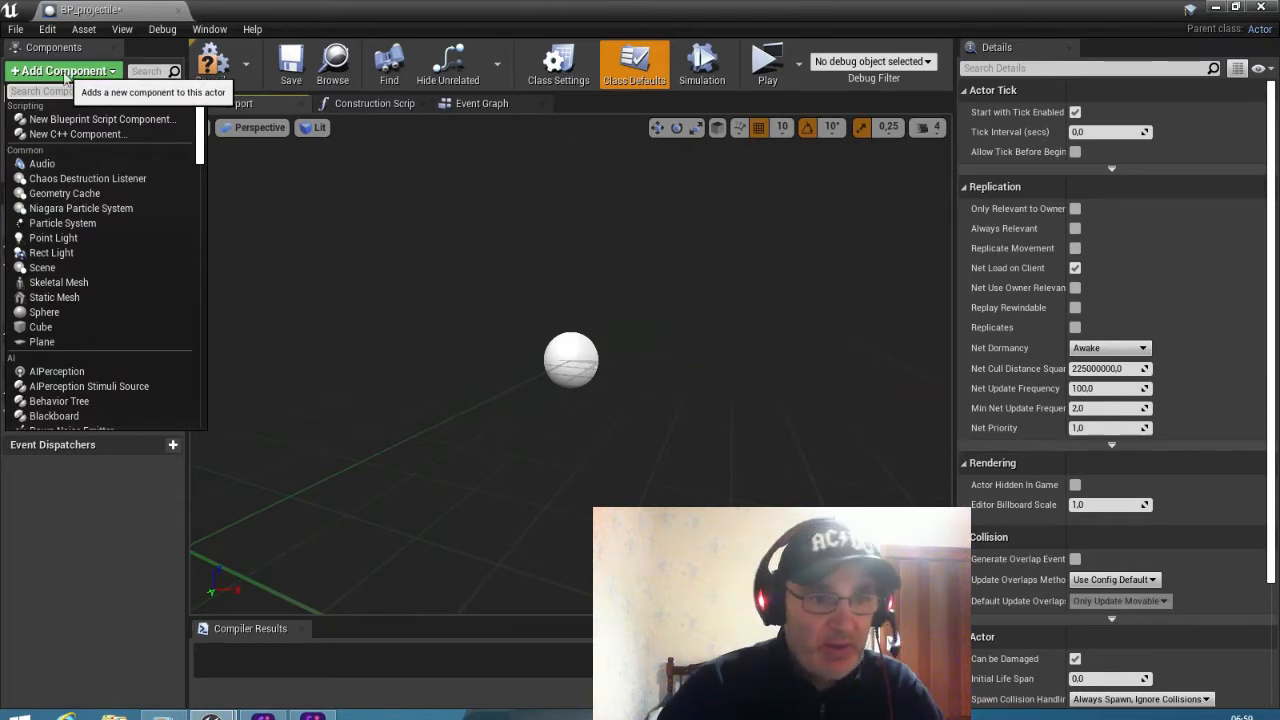
type("s")
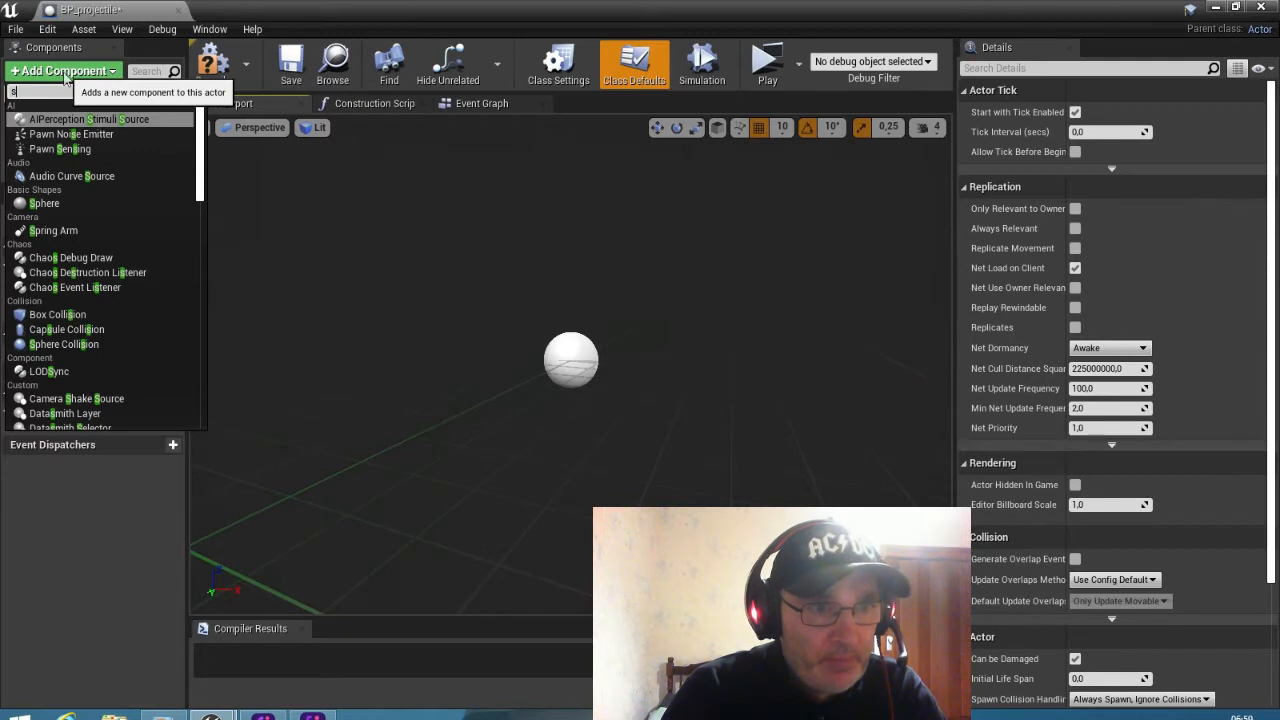
type("p")
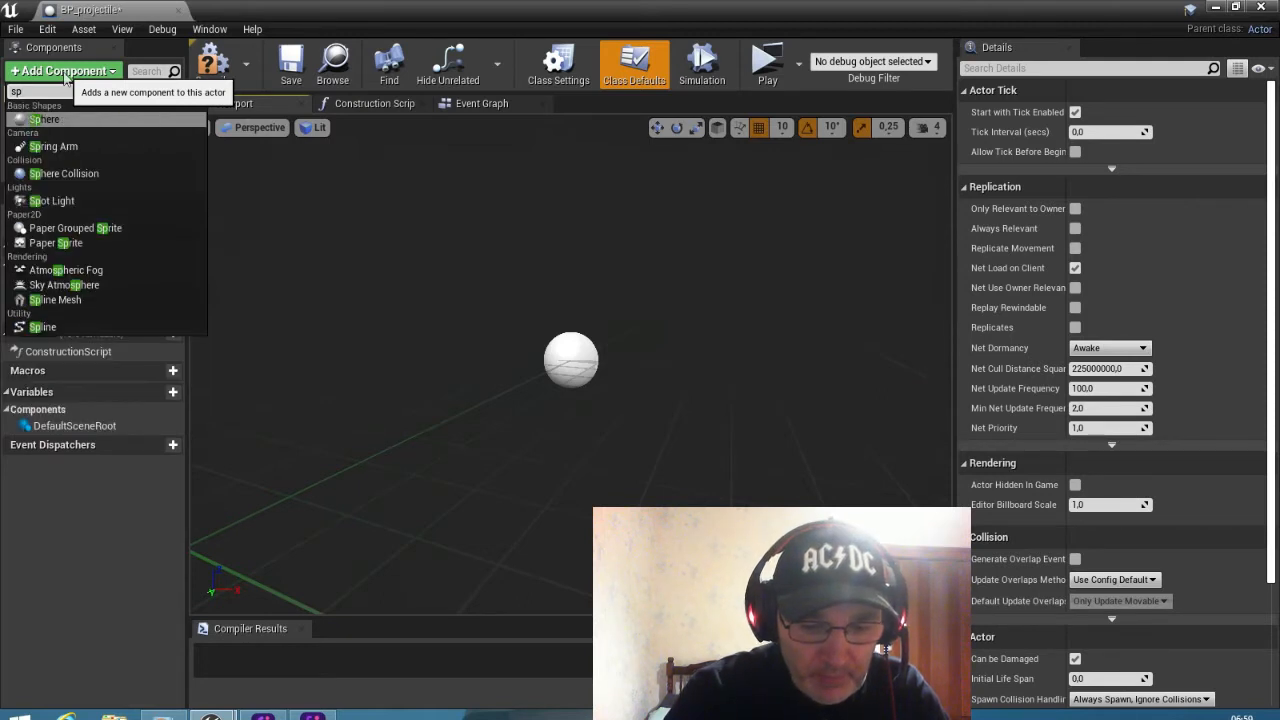
type("h")
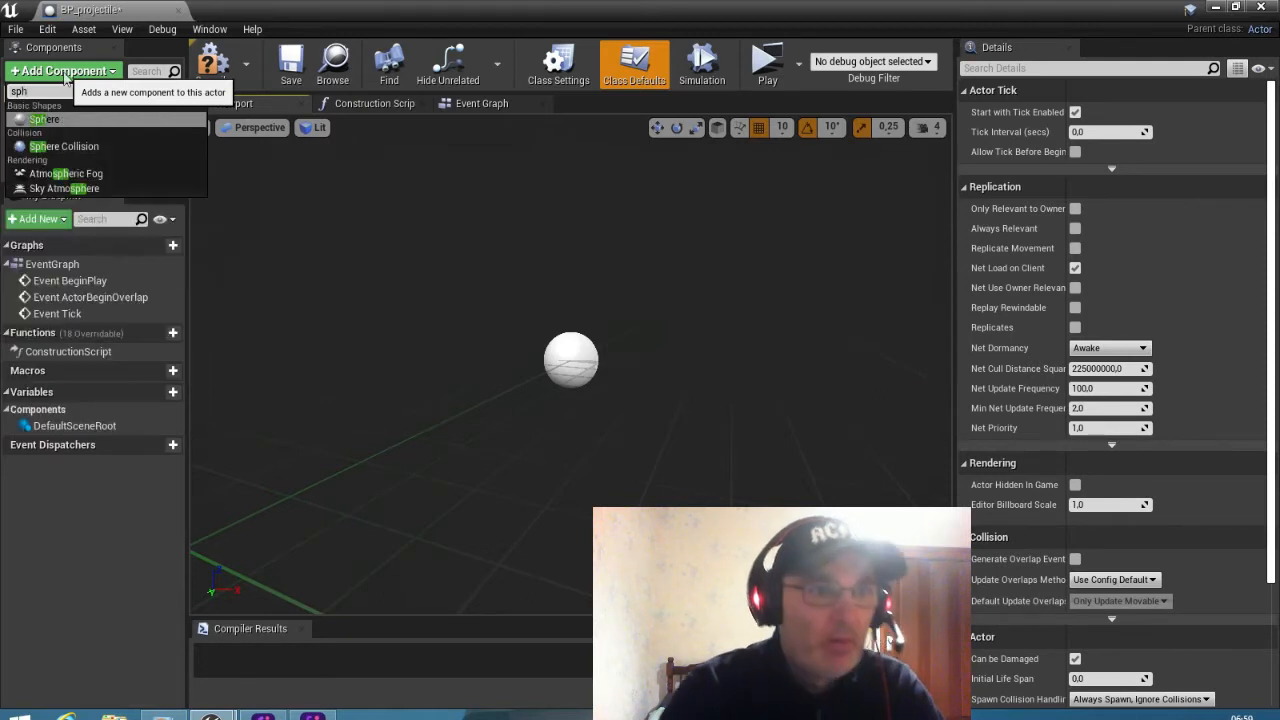
left_click(68, 147)
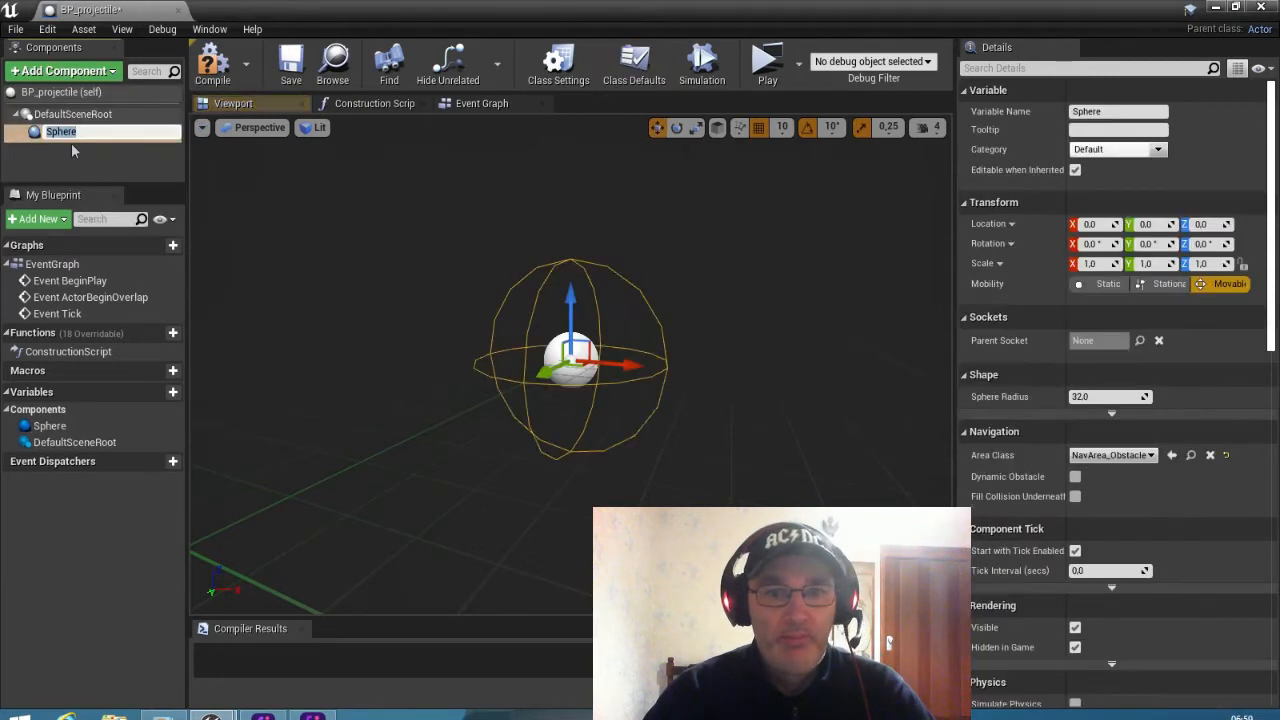
Step: Examine the new collision sphere around the scene root in the blueprint's 3D view from several distances
right_click_drag(512, 481, 512, 481)
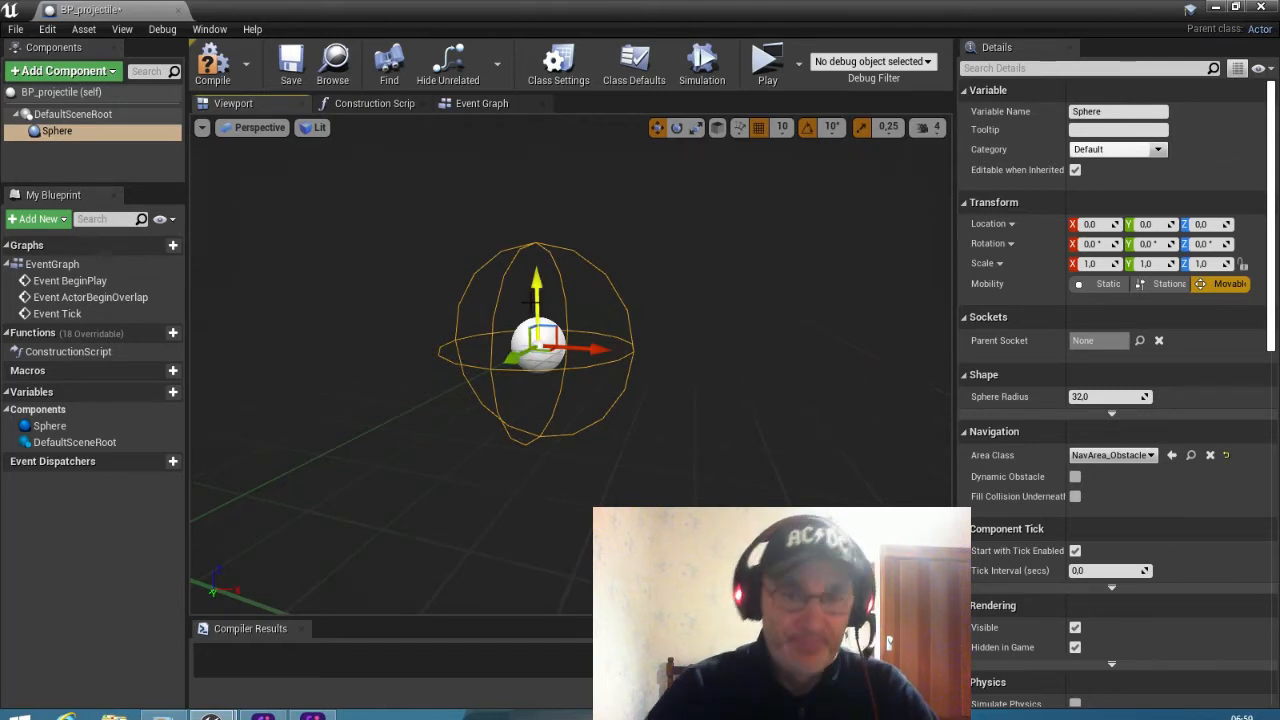
right_click_drag(557, 437, 557, 437)
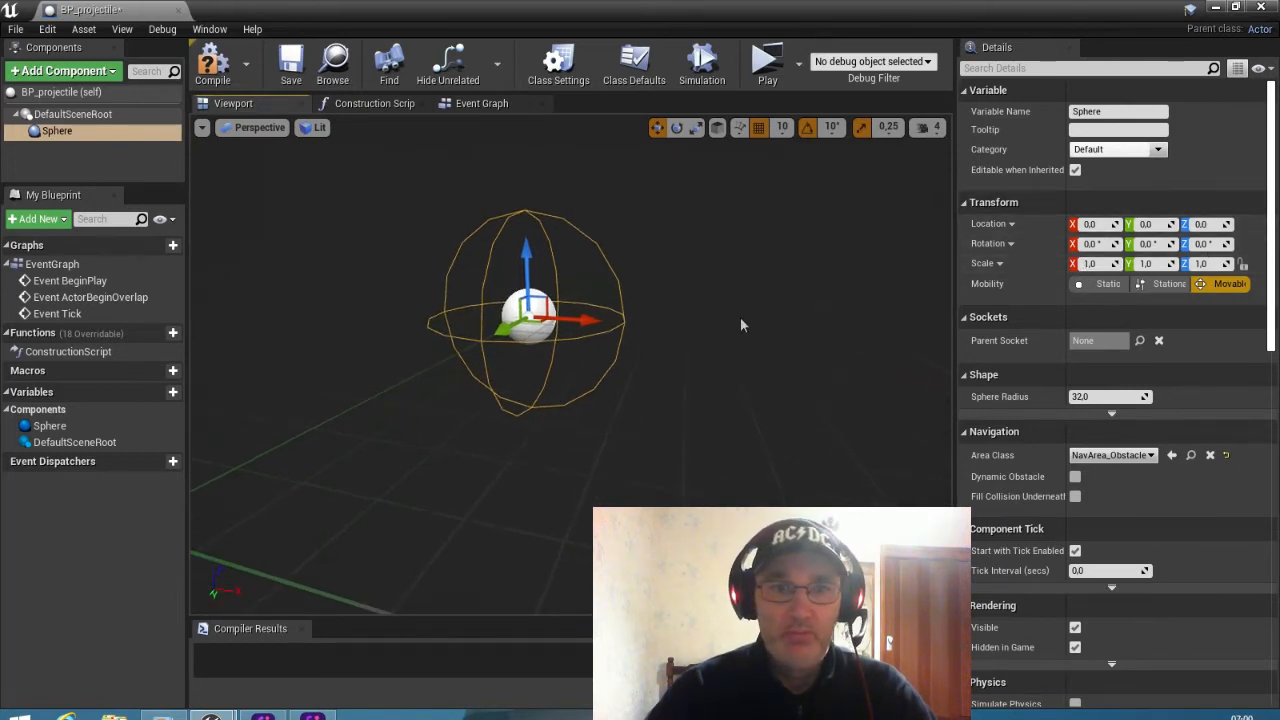
scroll(736, 324, "down", 4)
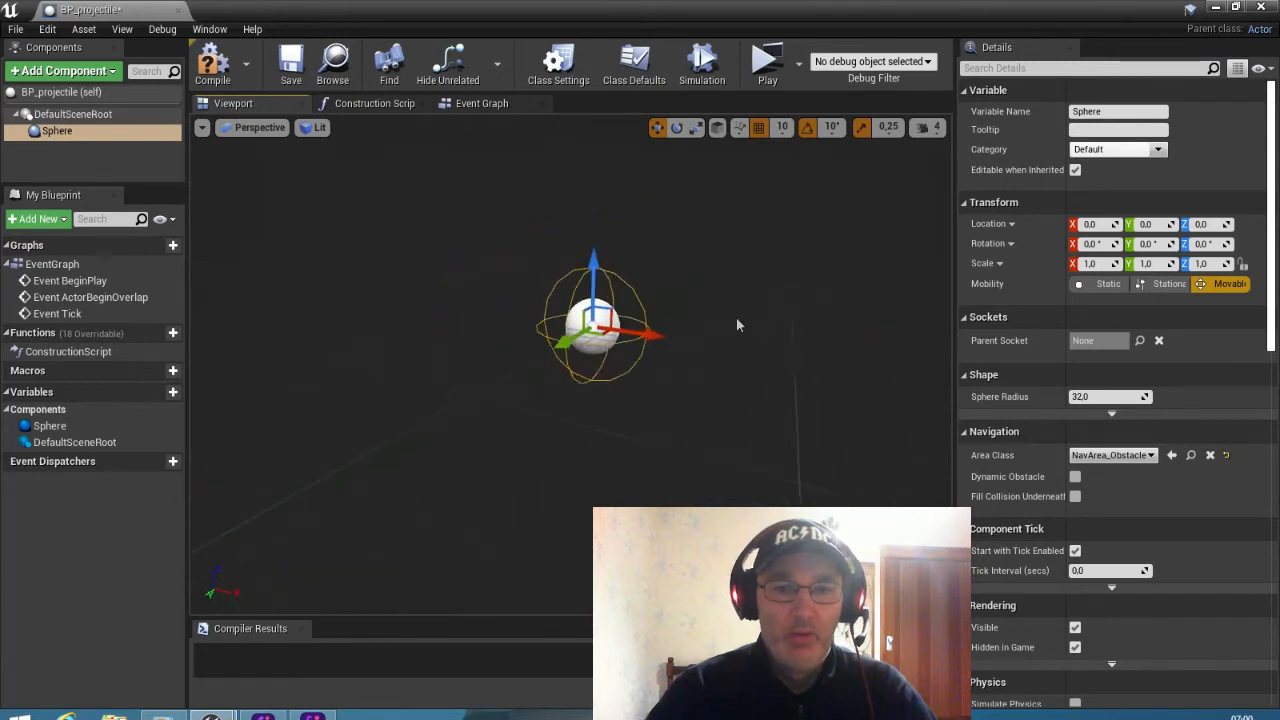
right_click_drag(737, 319, 737, 319)
scroll(737, 319, "up", 5)
scroll(737, 319, "down", 5)
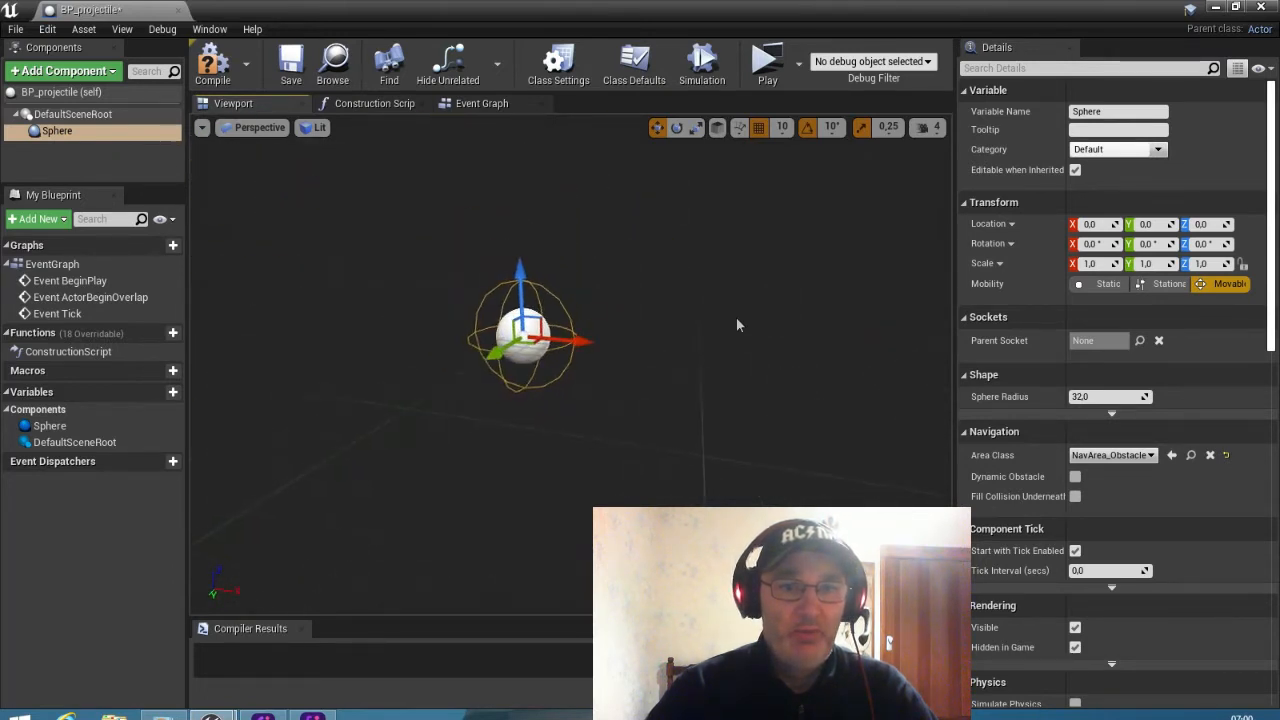
scroll(737, 319, "up", 5)
scroll(737, 319, "down", 4)
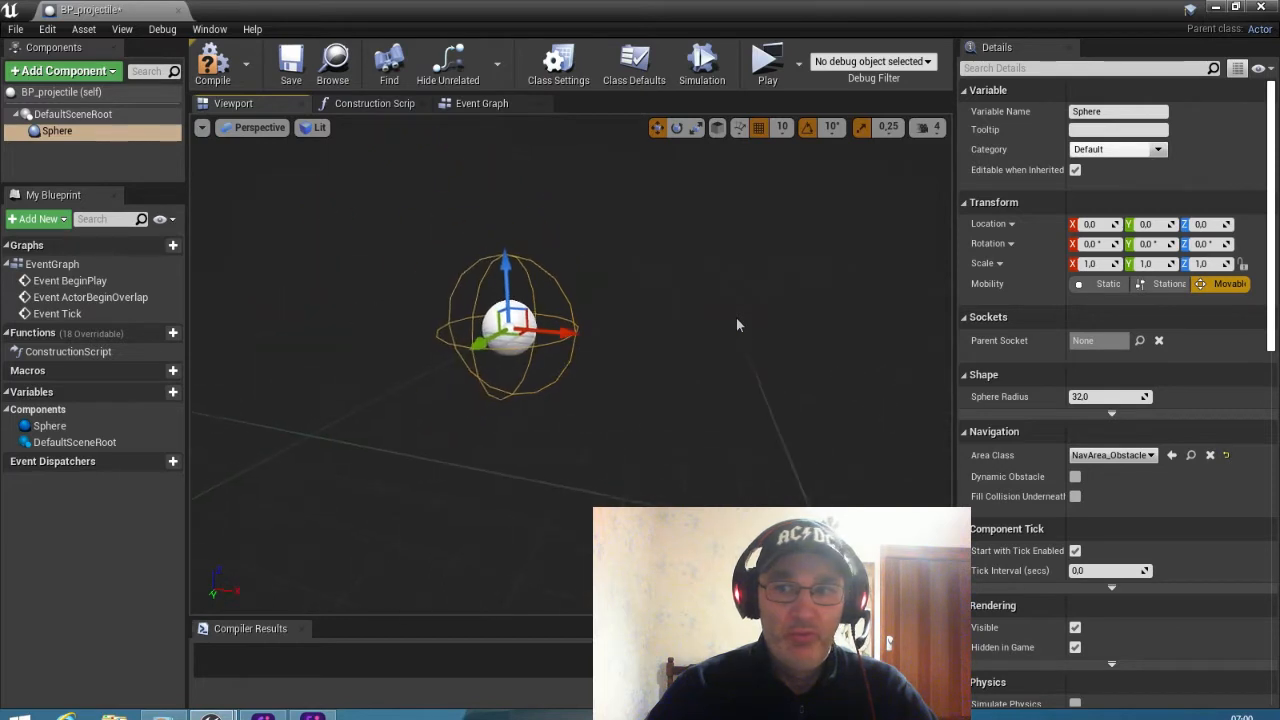
scroll(736, 325, "down", 1)
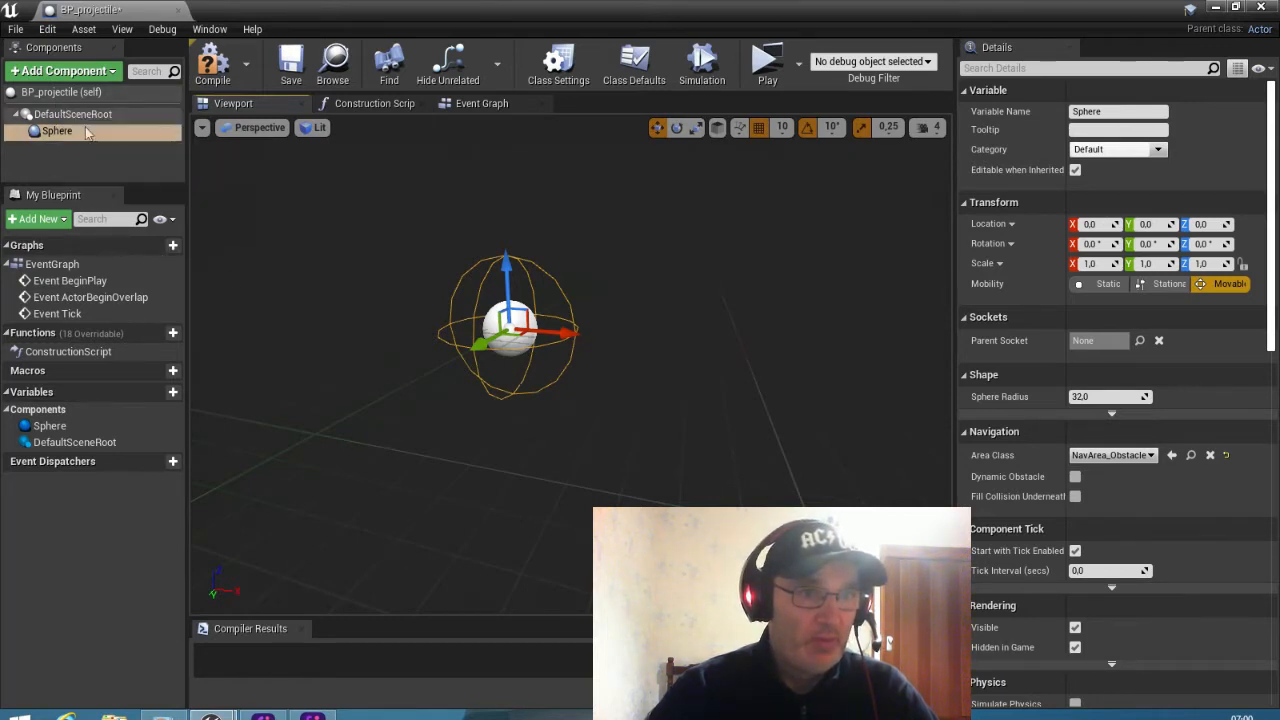
Step: Add a basic Sphere mesh component beneath the collision sphere, accepting its default name
left_click(54, 72)
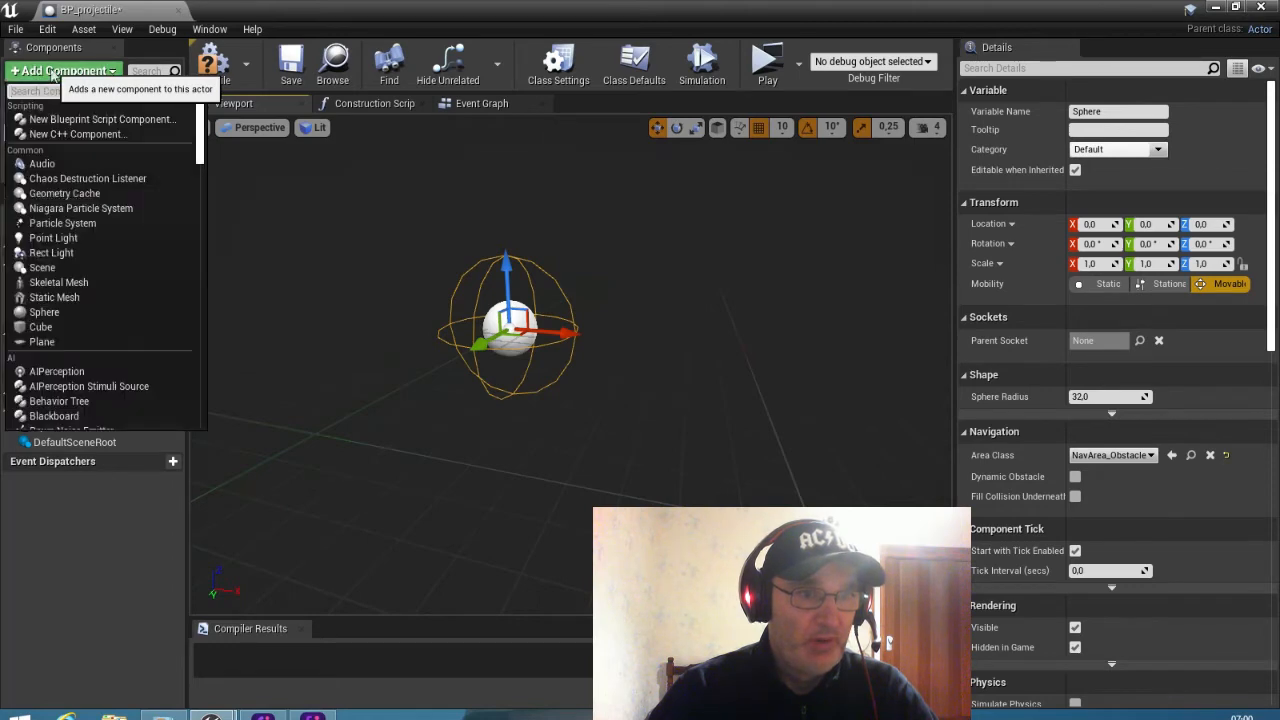
left_click(45, 312)
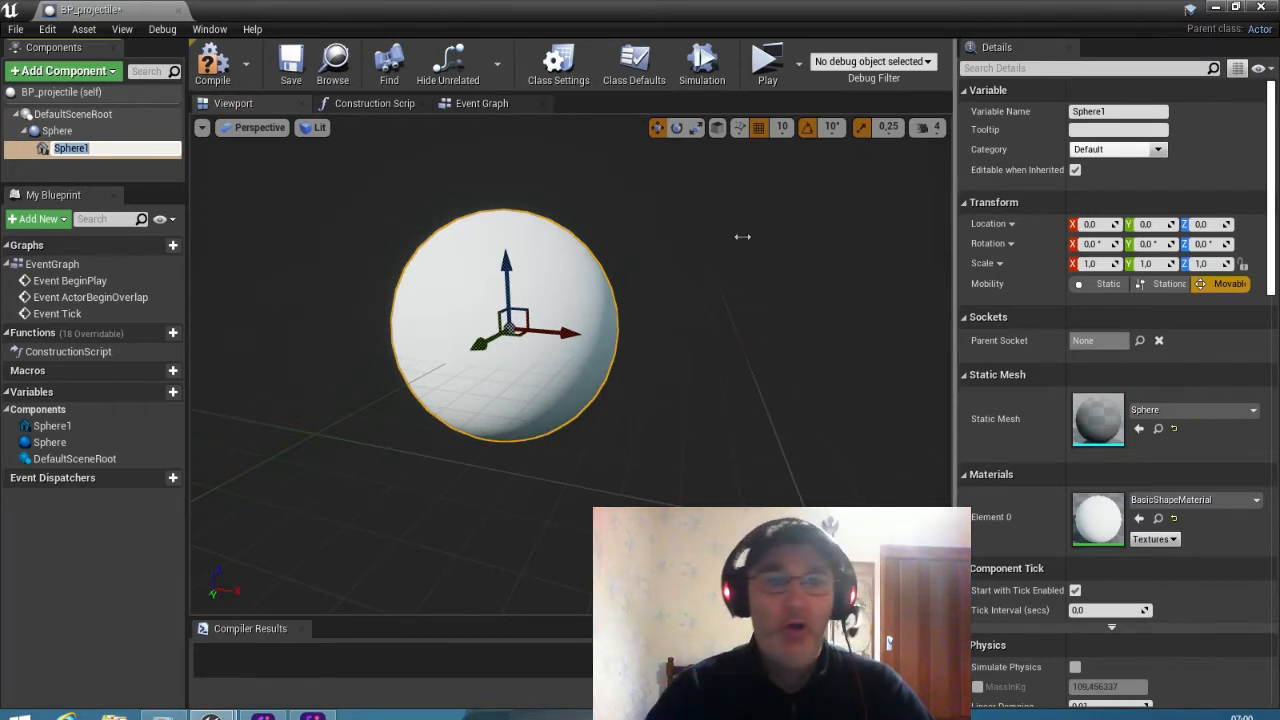
key("Return")
scroll(709, 267, "down", 5)
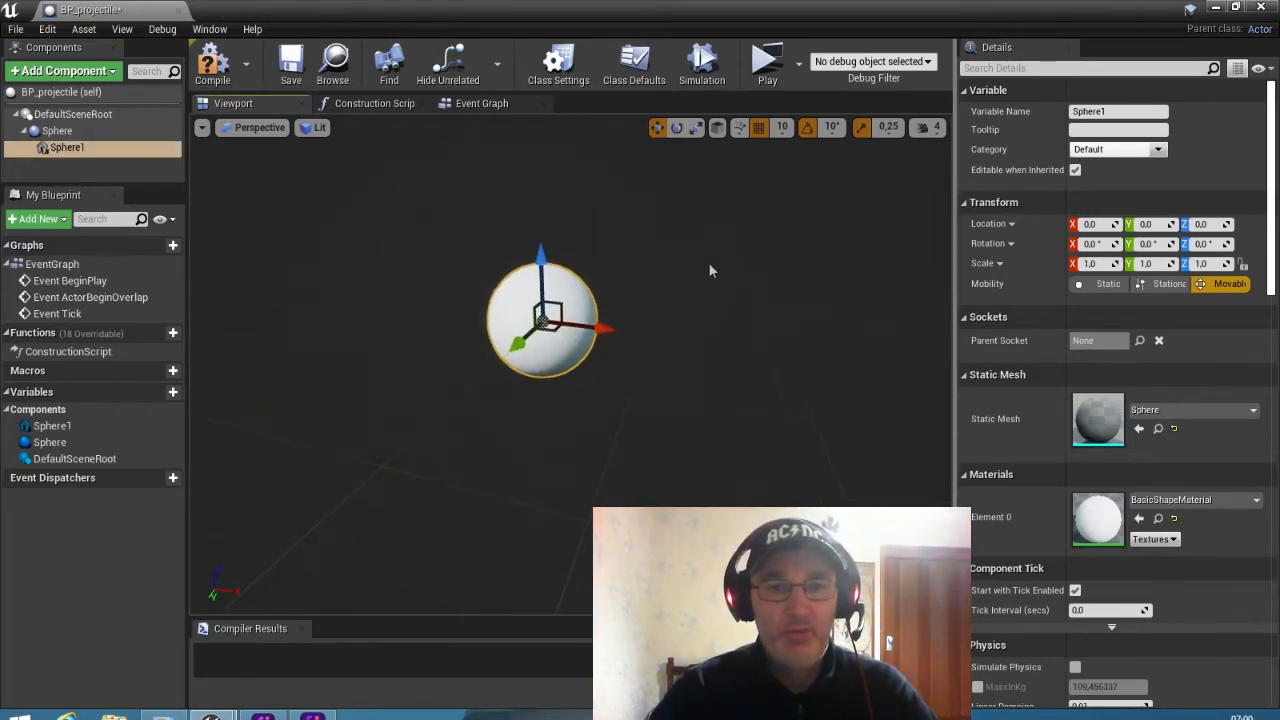
scroll(708, 262, "up", 3)
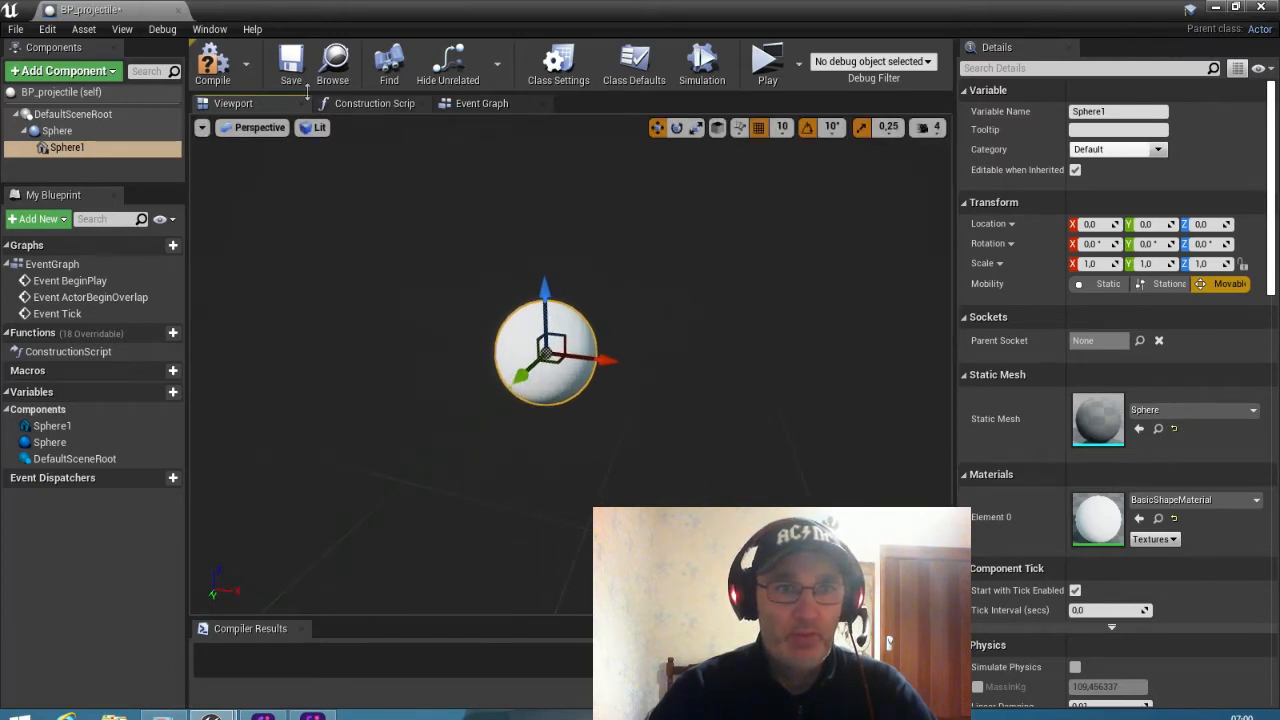
Step: Compile and save the BP_projectile blueprint, dismiss its compiler results and return to the level editor
left_click(212, 66)
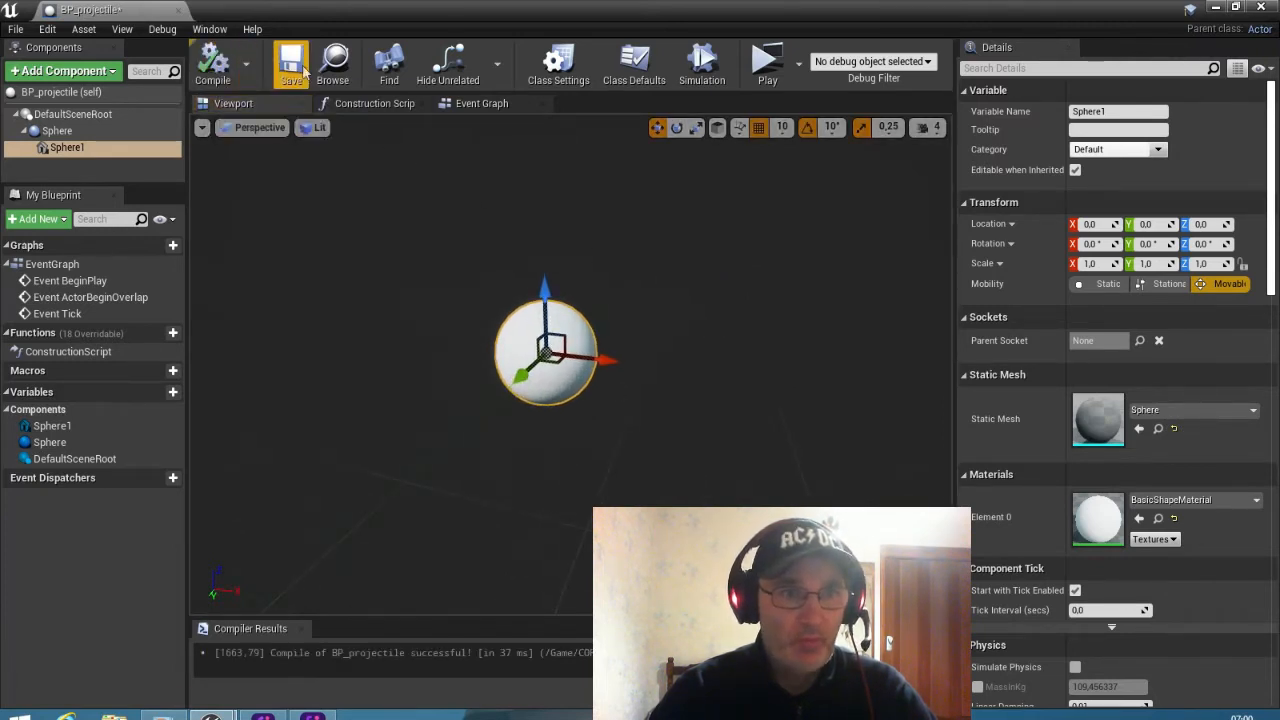
left_click(291, 66)
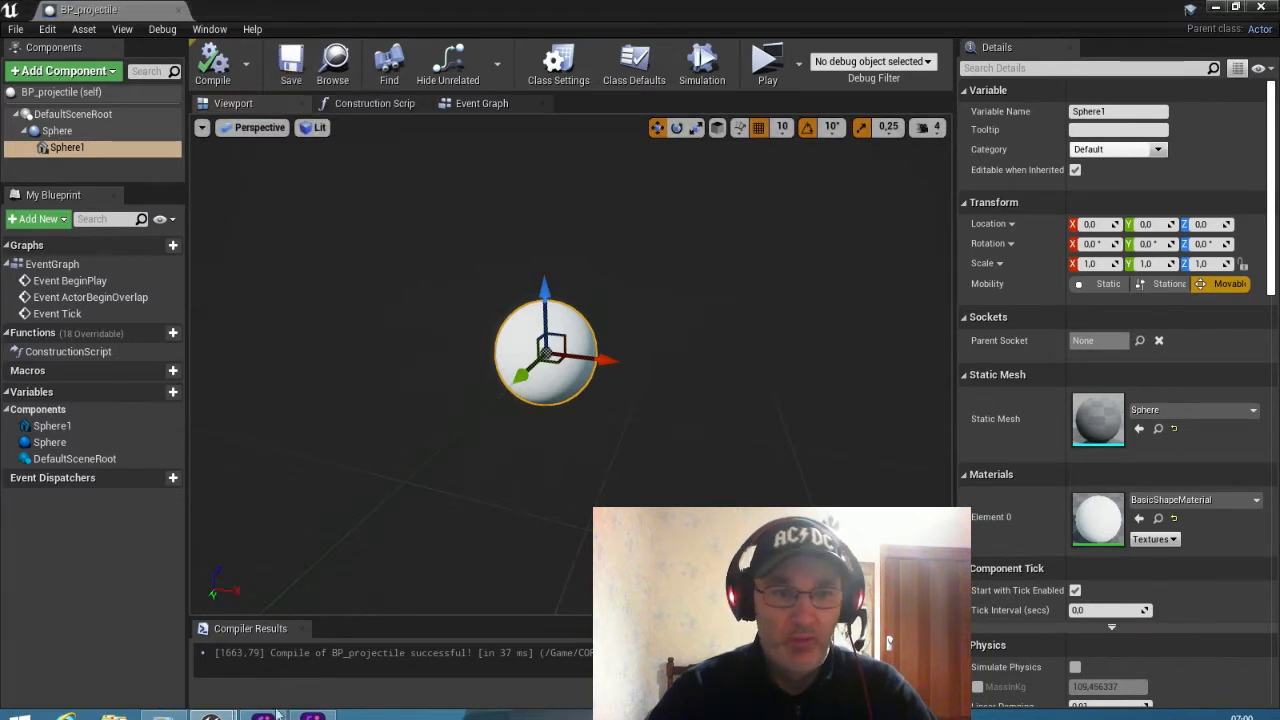
left_click(297, 629)
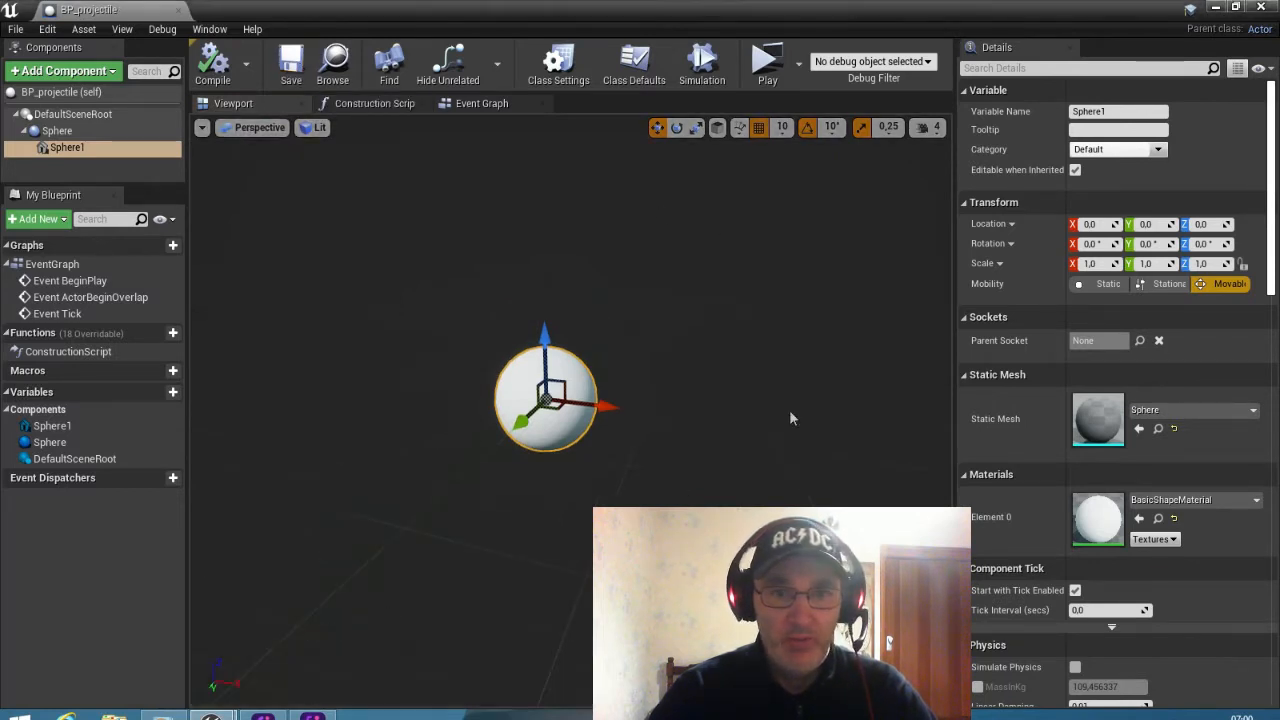
left_click(1217, 8)
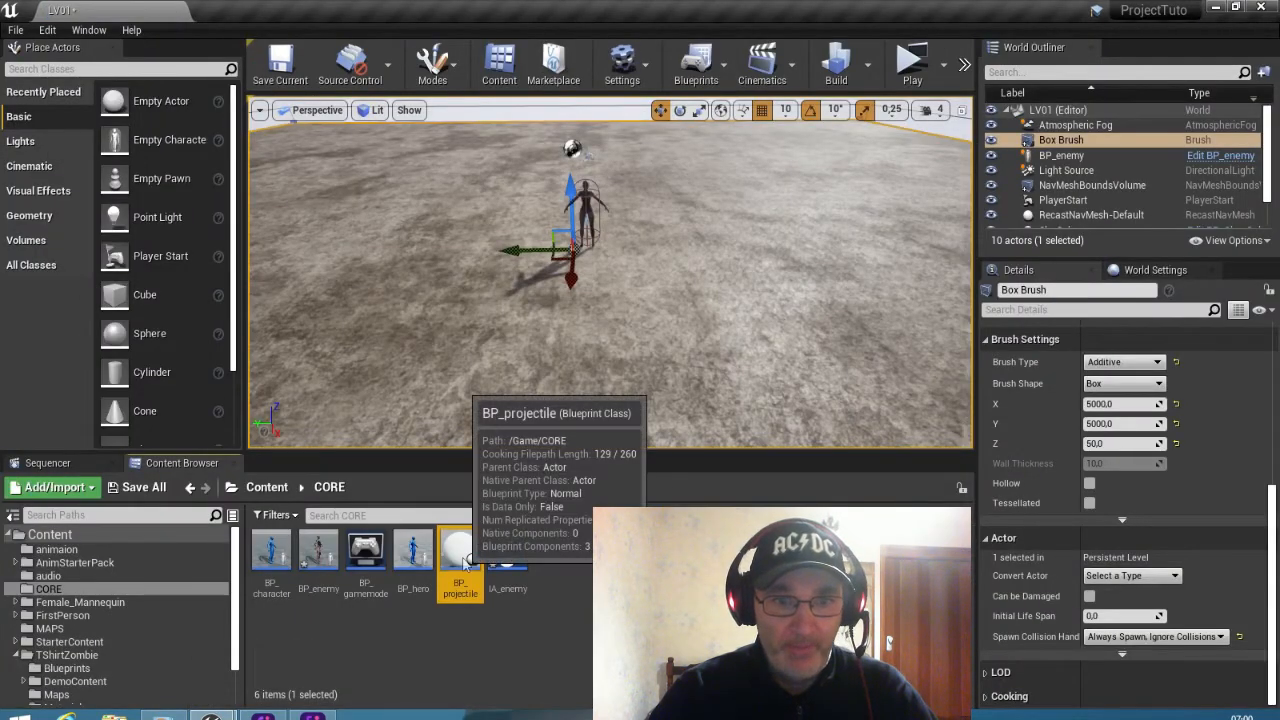
Step: Place a BP_projectile instance on the ground beside the enemy and inspect its size in the level
left_click_drag(460, 558, 680, 270)
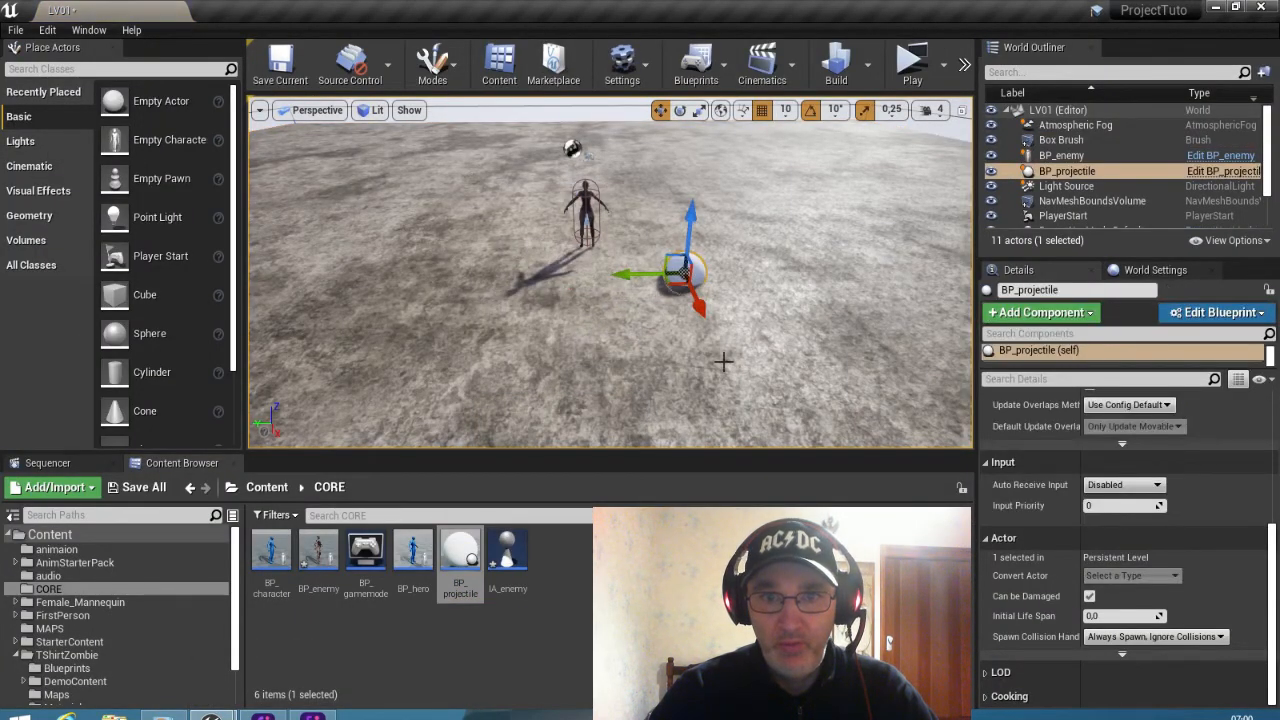
key("w")
right_click_drag(723, 361, 723, 361)
key("s")
key("w")
key("s")
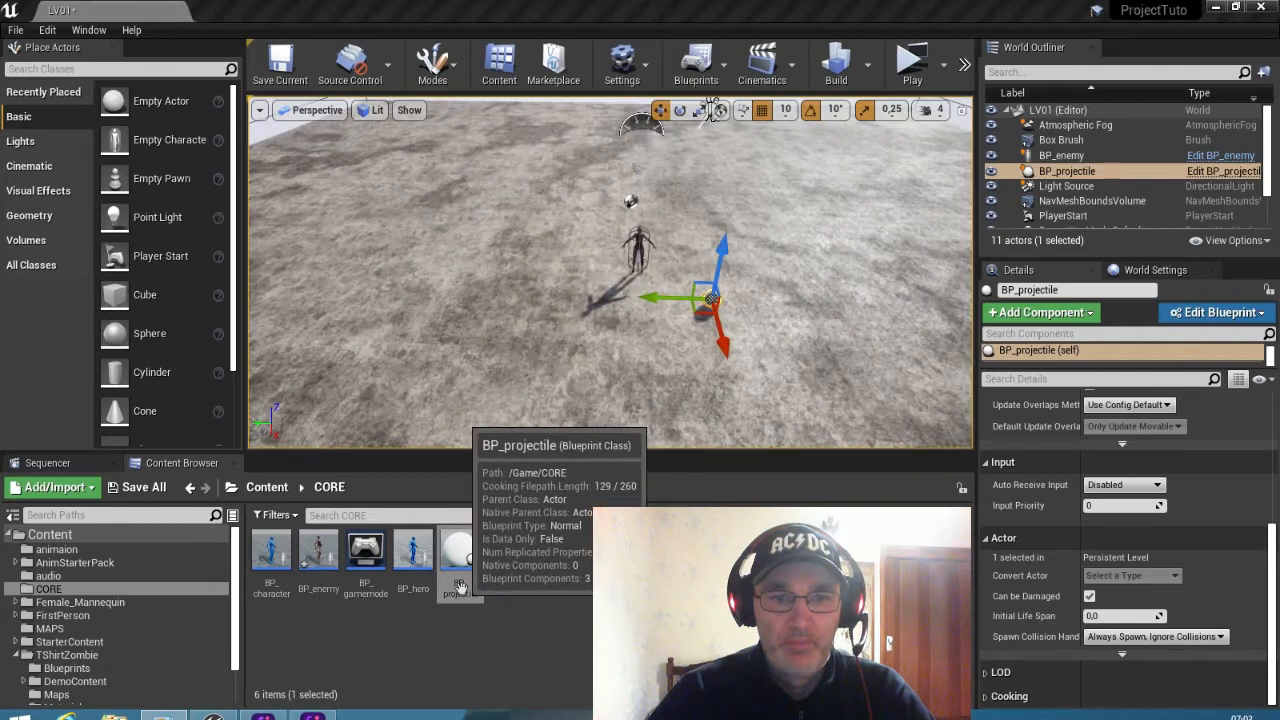
Step: Reopen the BP_projectile blueprint in its 3D view and add a Projectile Movement component, accepting the default name
double_click(459, 585)
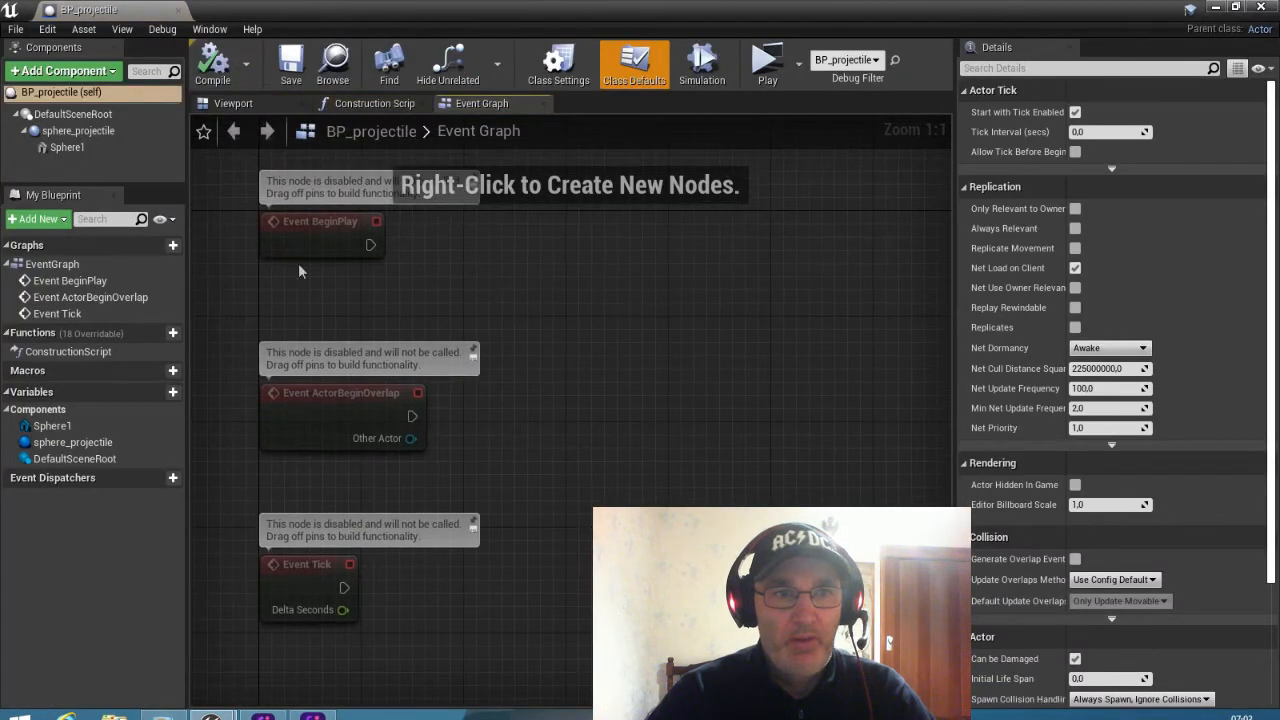
left_click(238, 103)
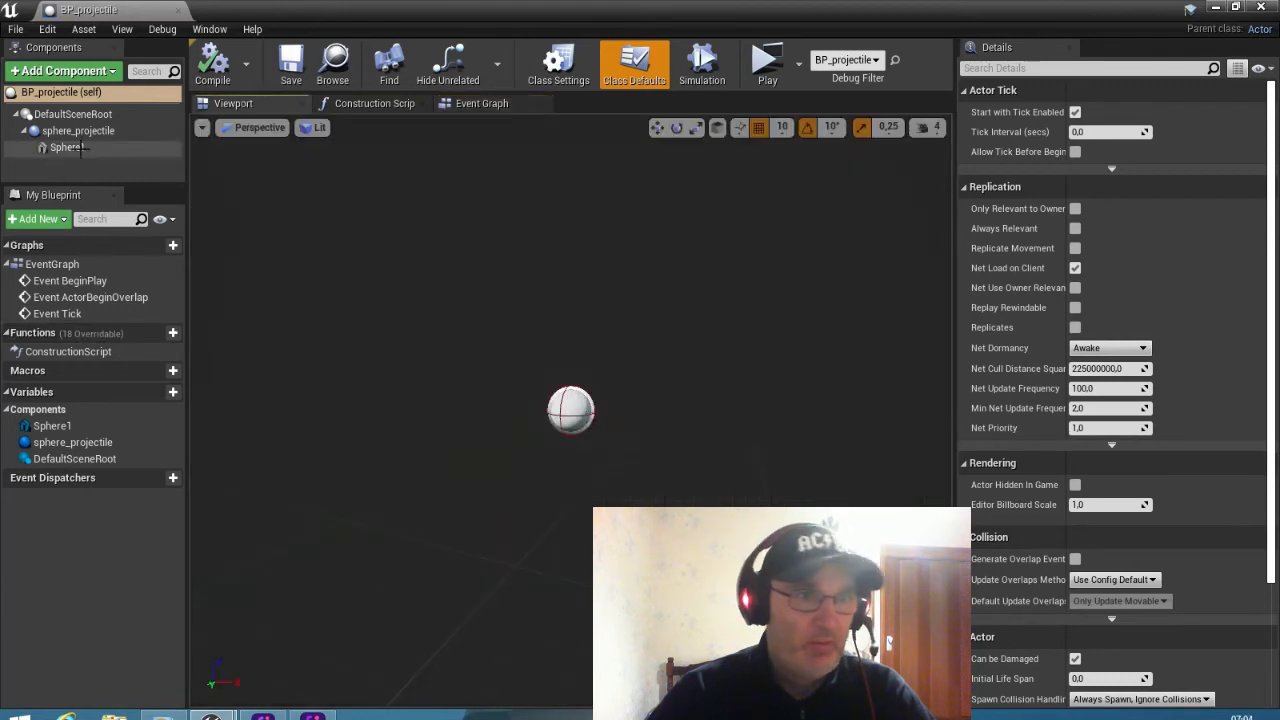
left_click(60, 71)
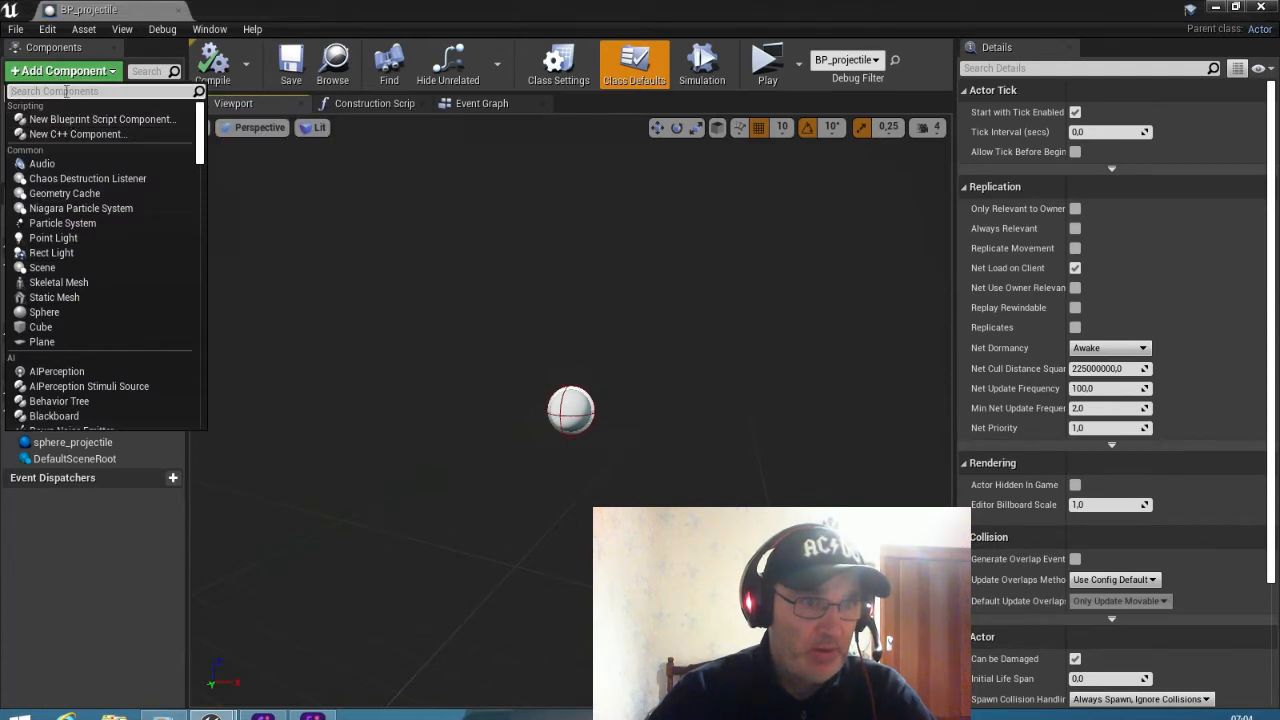
type("p")
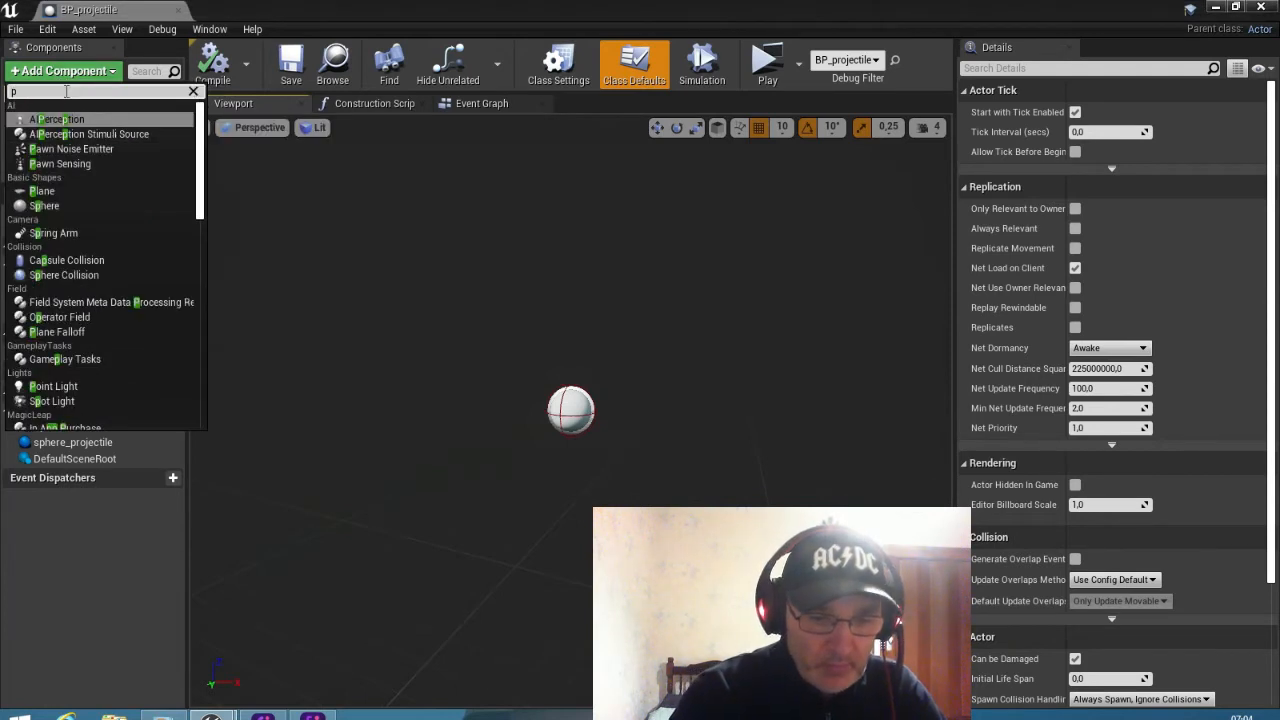
type("r")
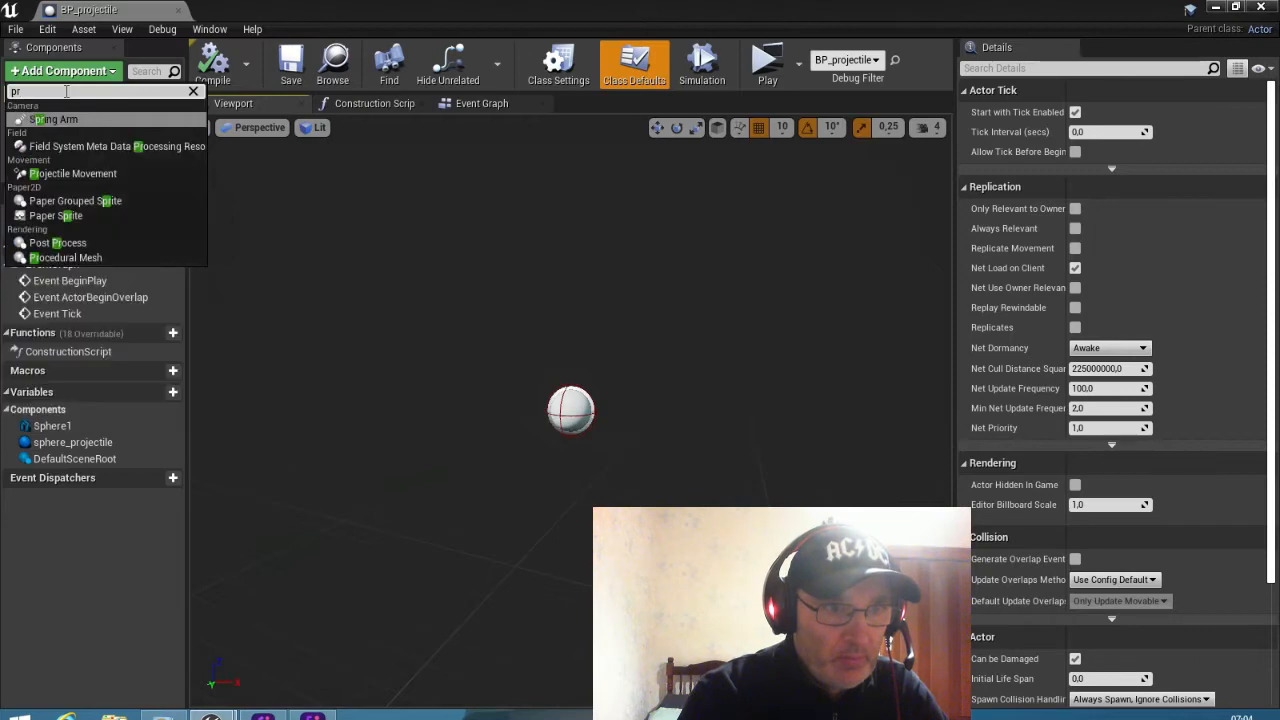
left_click(72, 173)
key("Return")
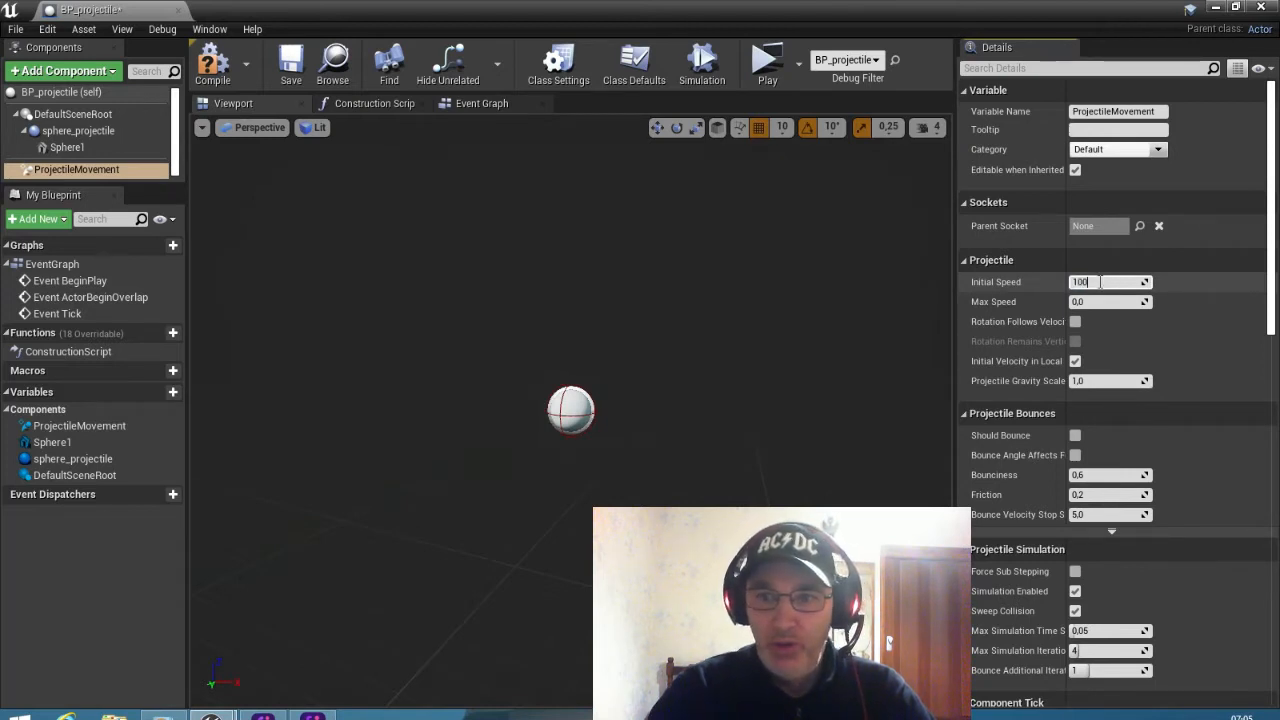
Step: Set the ProjectileMovement component's Initial Speed to 1000 and its Projectile Gravity Scale to 0
left_click(815, 410)
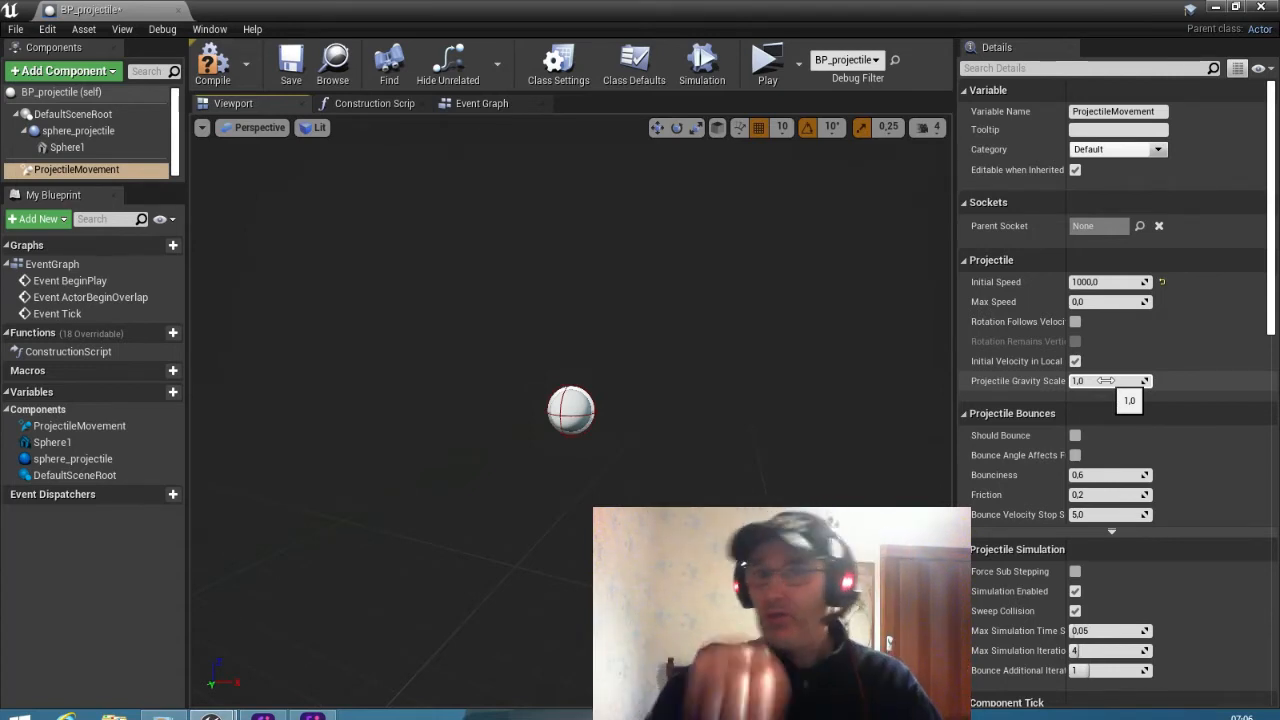
left_click(1103, 380)
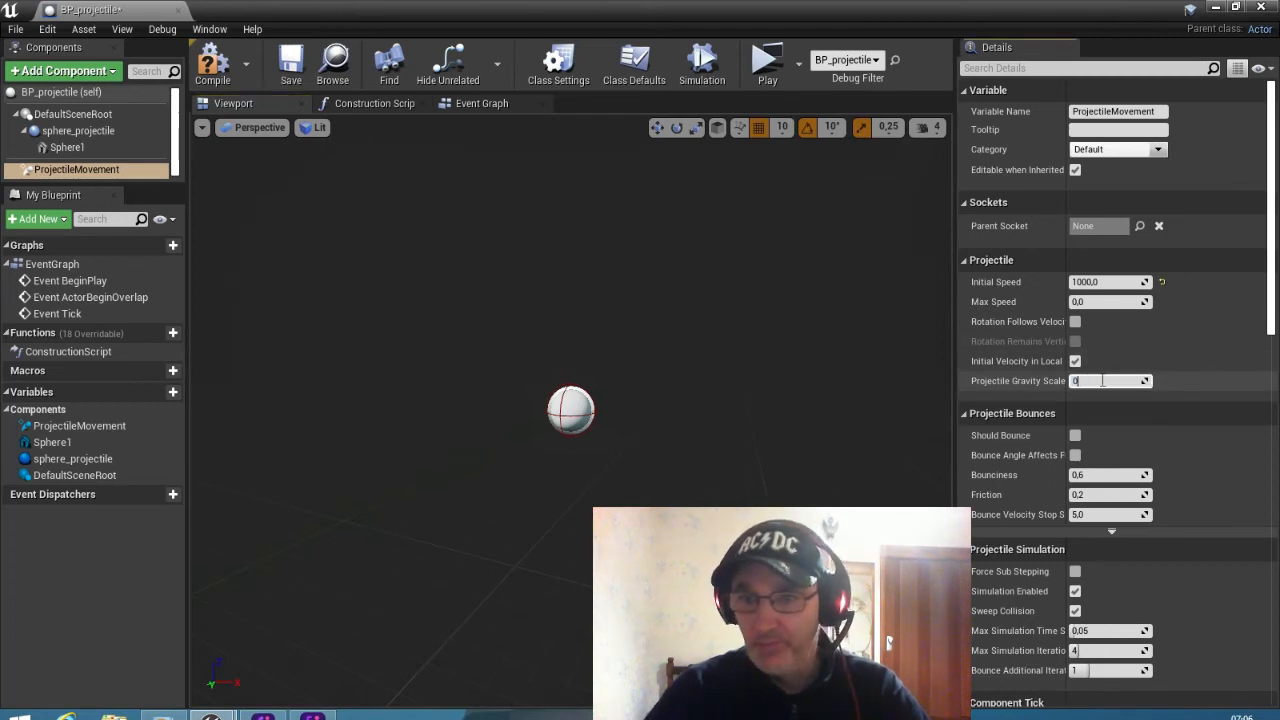
type("0")
key("Return")
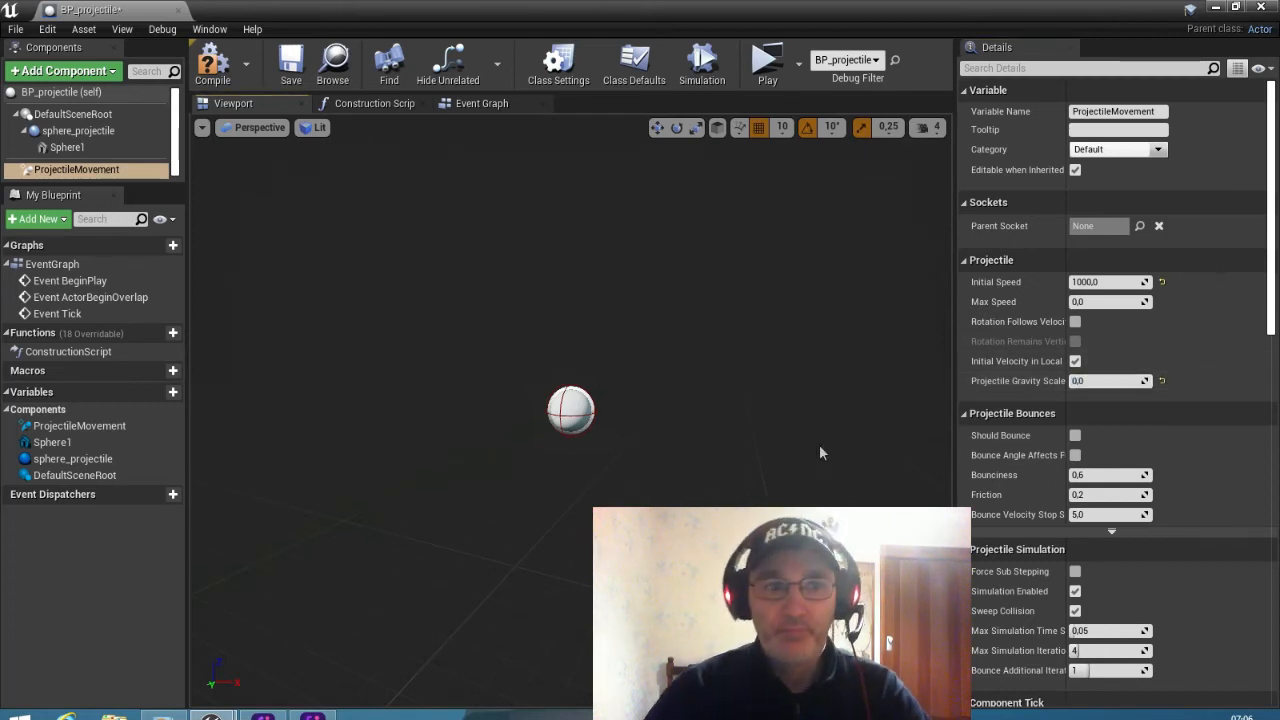
Step: Compile and save the BP_projectile blueprint and return to the level editor
left_click(211, 70)
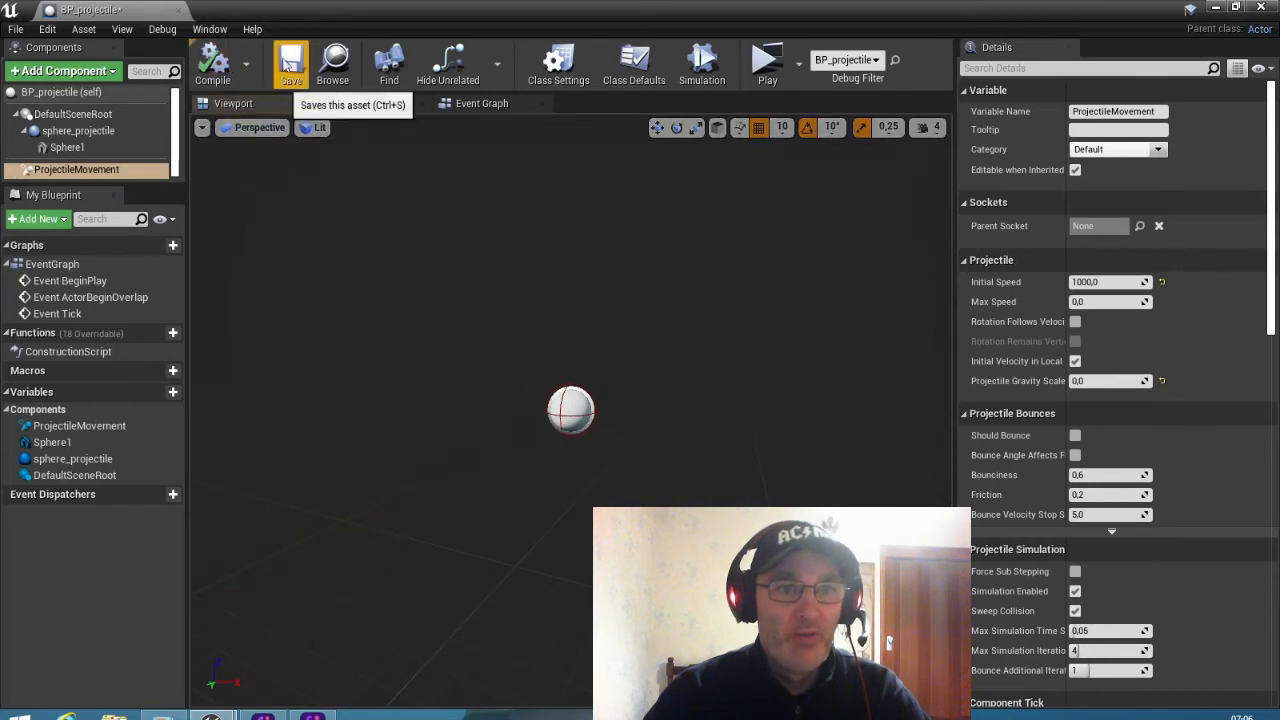
left_click(290, 65)
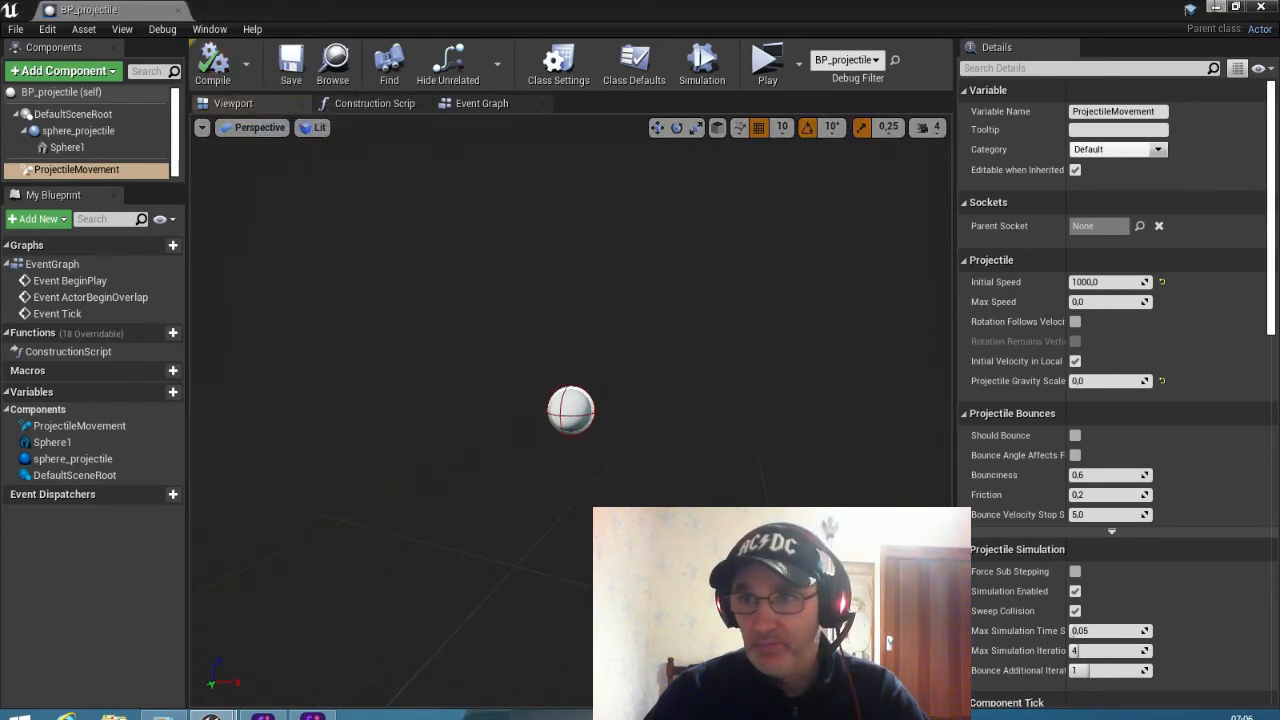
left_click(1216, 7)
Step: Run the level in Simulate mode with the whole ground in view and follow the placed projectile's movement
scroll(851, 315, "down", 5)
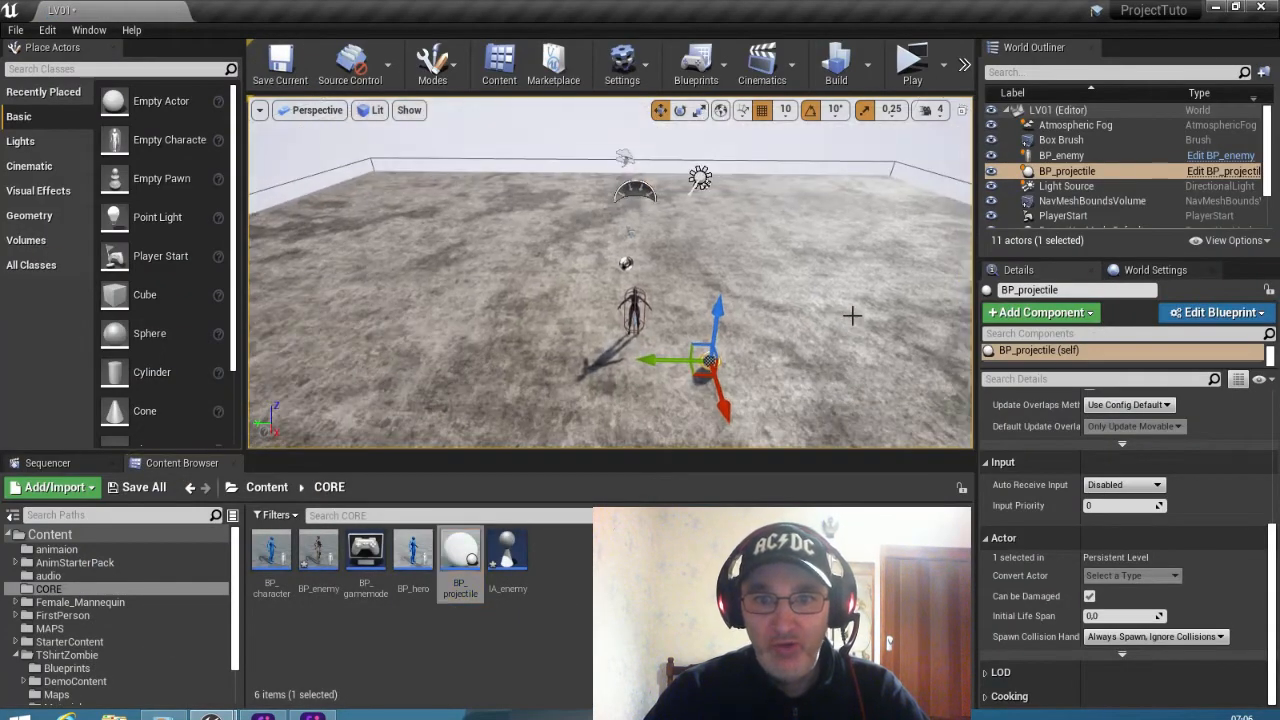
scroll(851, 315, "down", 5)
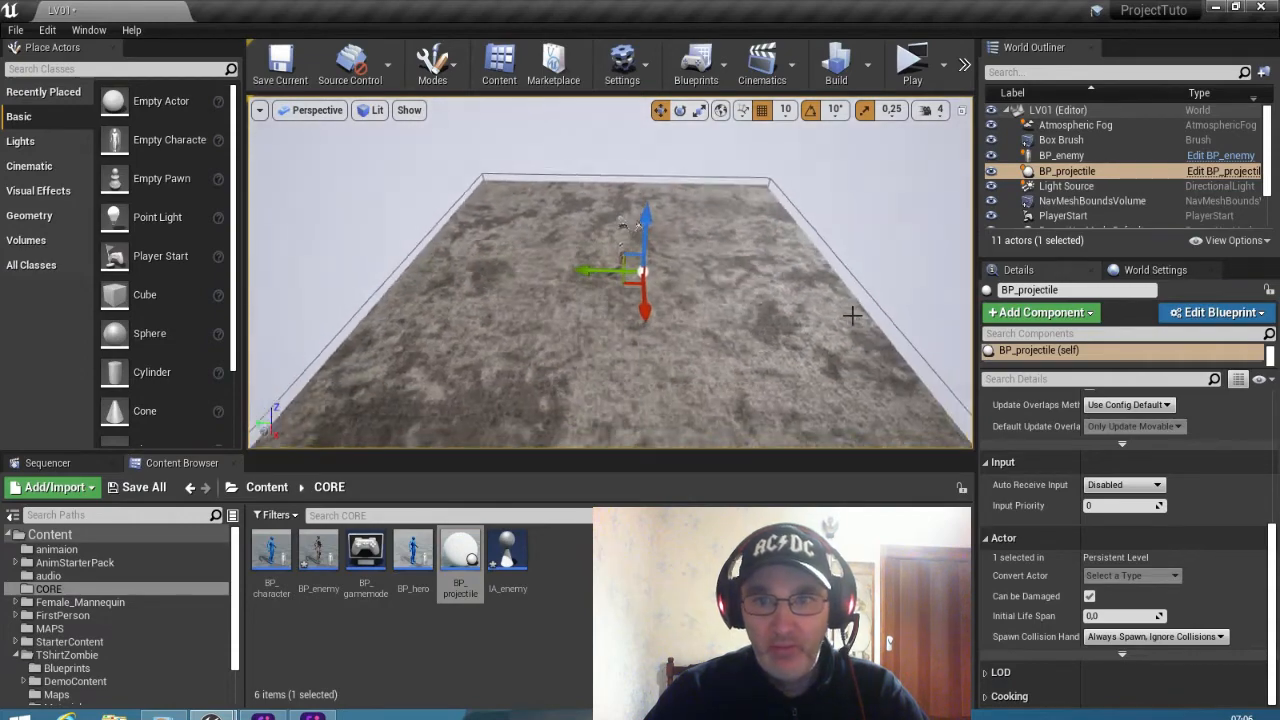
left_click(944, 66)
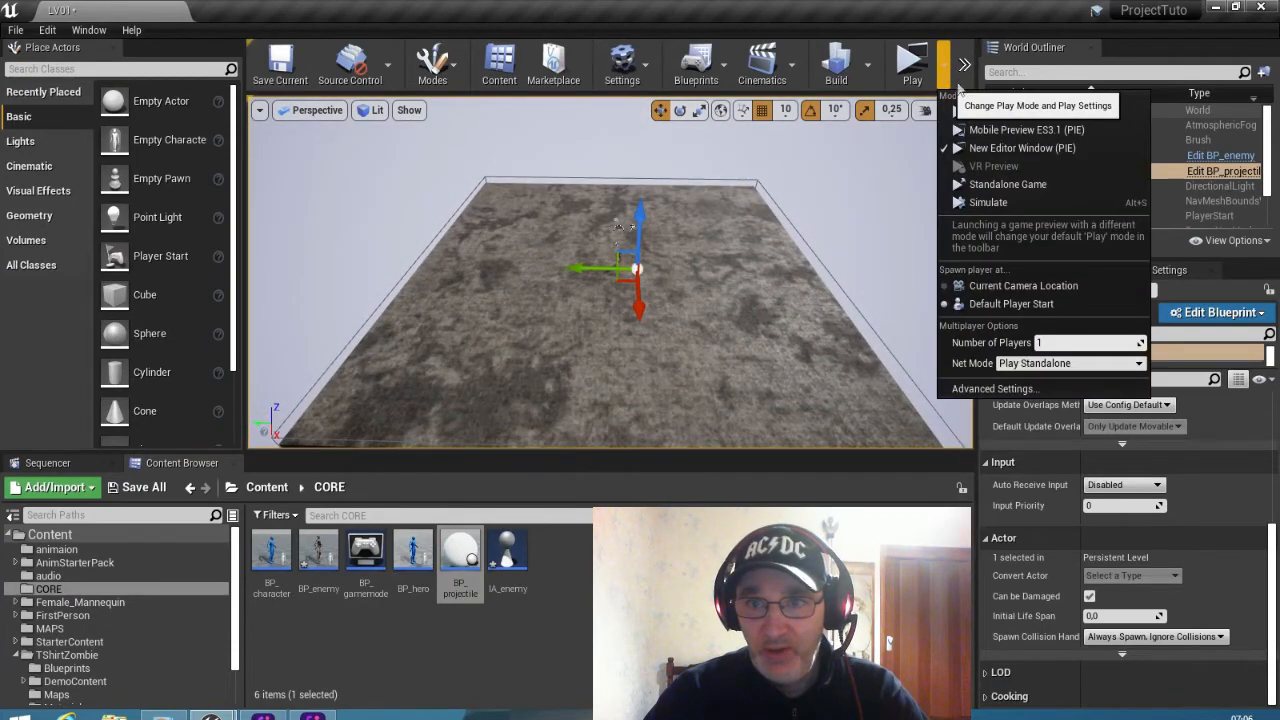
left_click(990, 202)
right_click_drag(768, 333, 807, 315)
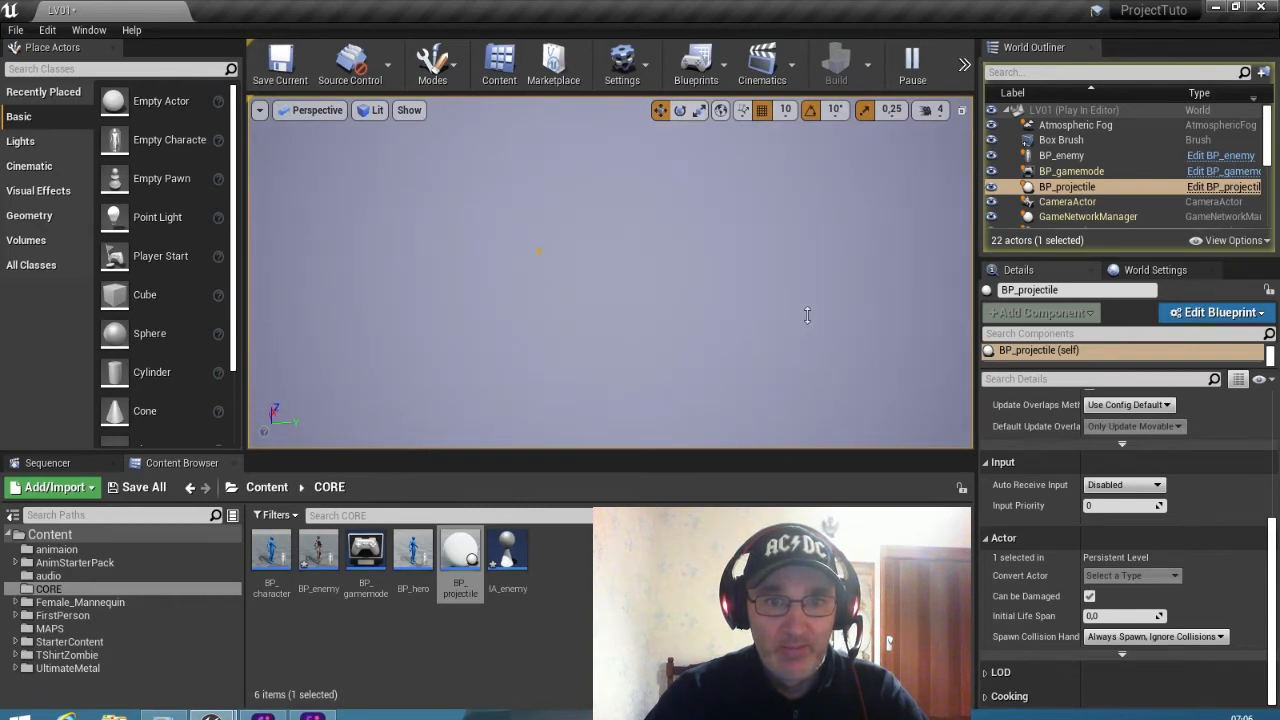
right_click_drag(807, 315, 807, 315)
scroll(652, 272, "up", 5)
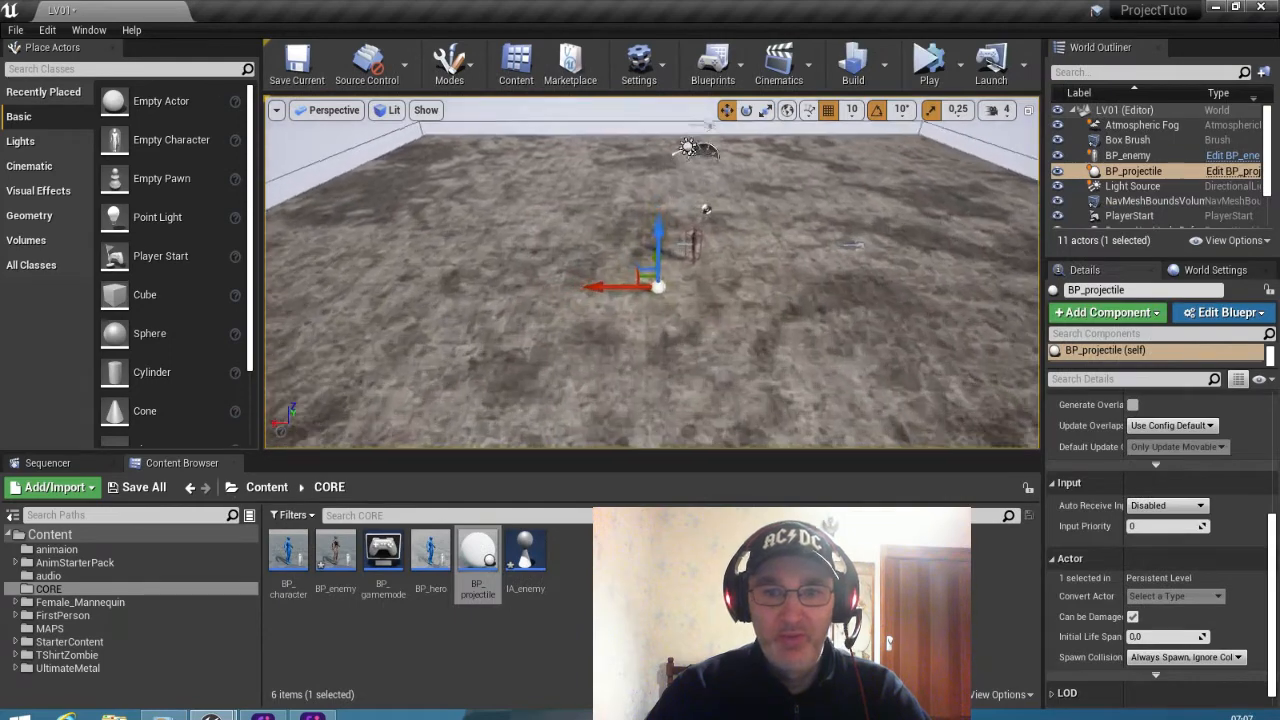
scroll(671, 289, "down", 3)
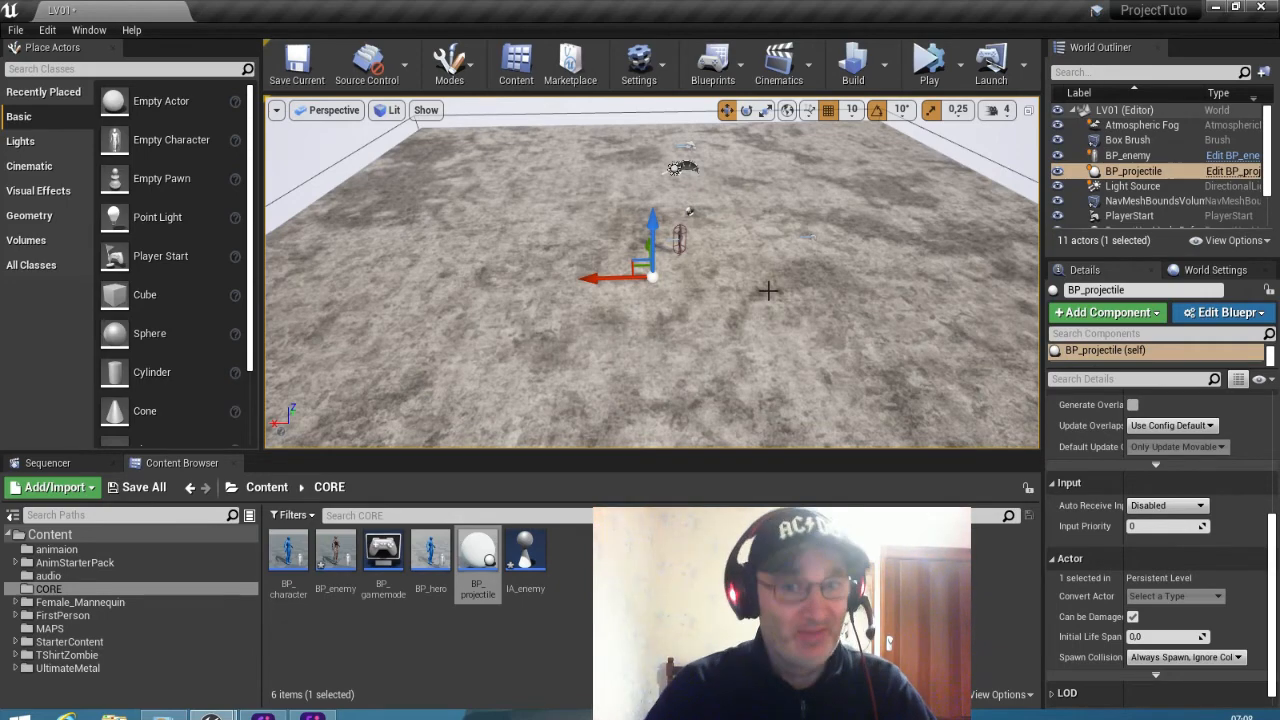
right_click_drag(704, 270, 704, 274)
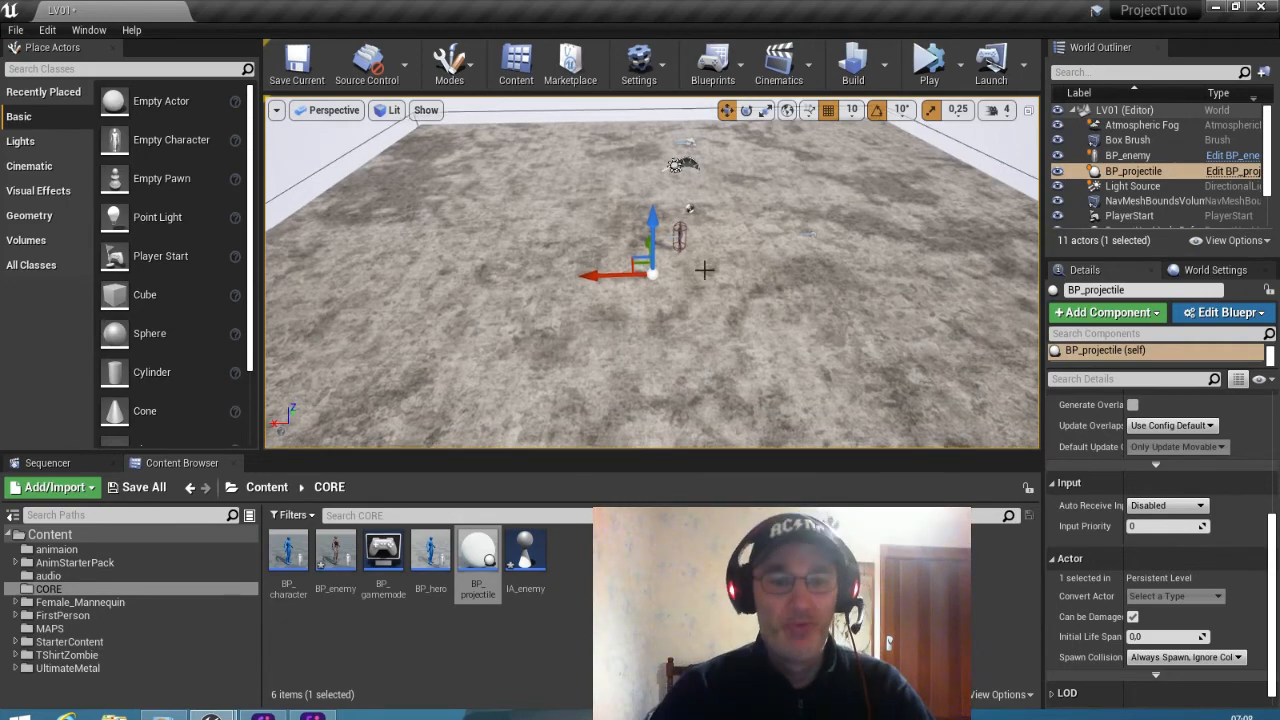
right_click(704, 270)
Step: Reopen the BP_projectile blueprint and select its root (self) to bring up the Actor defaults
left_click(469, 598)
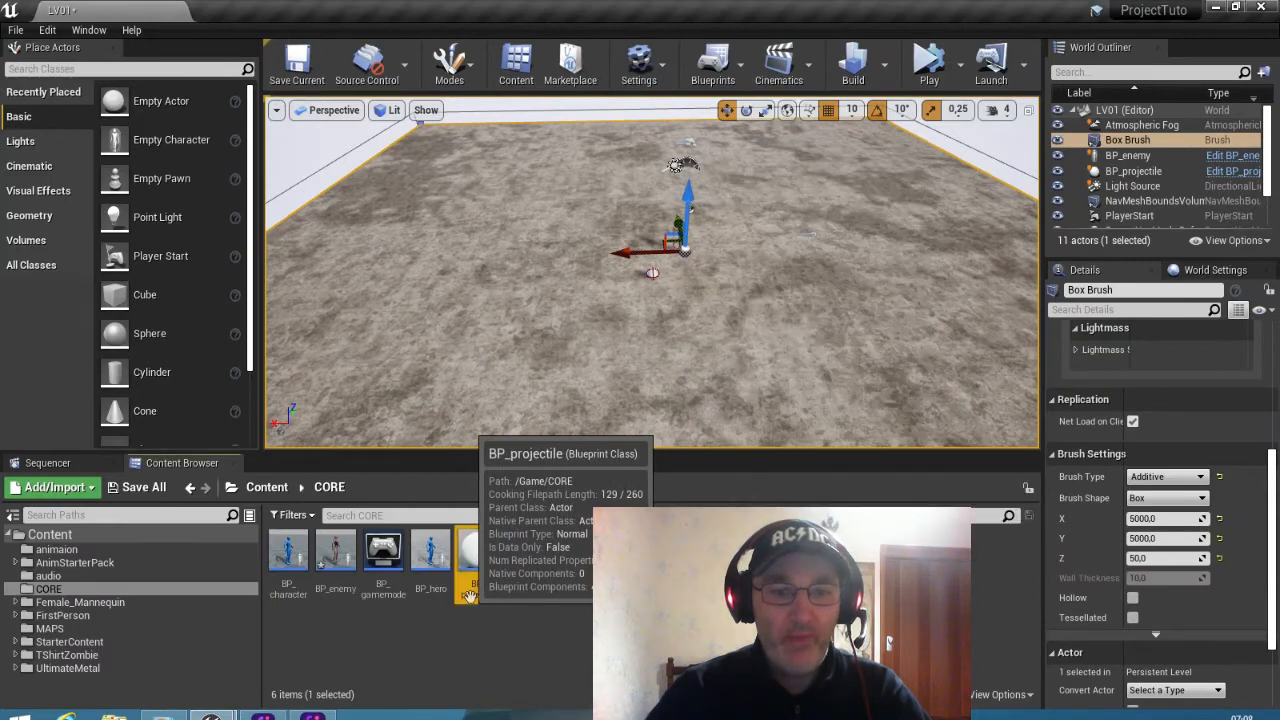
double_click(469, 598)
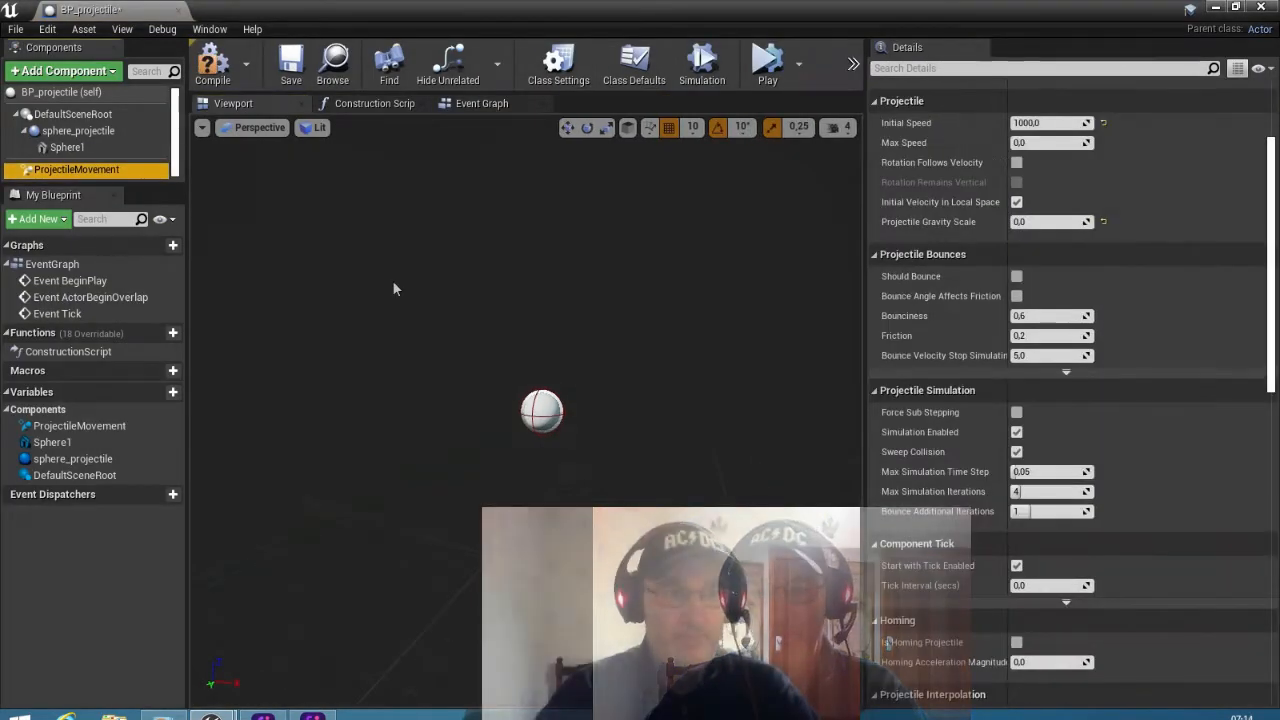
left_click(60, 92)
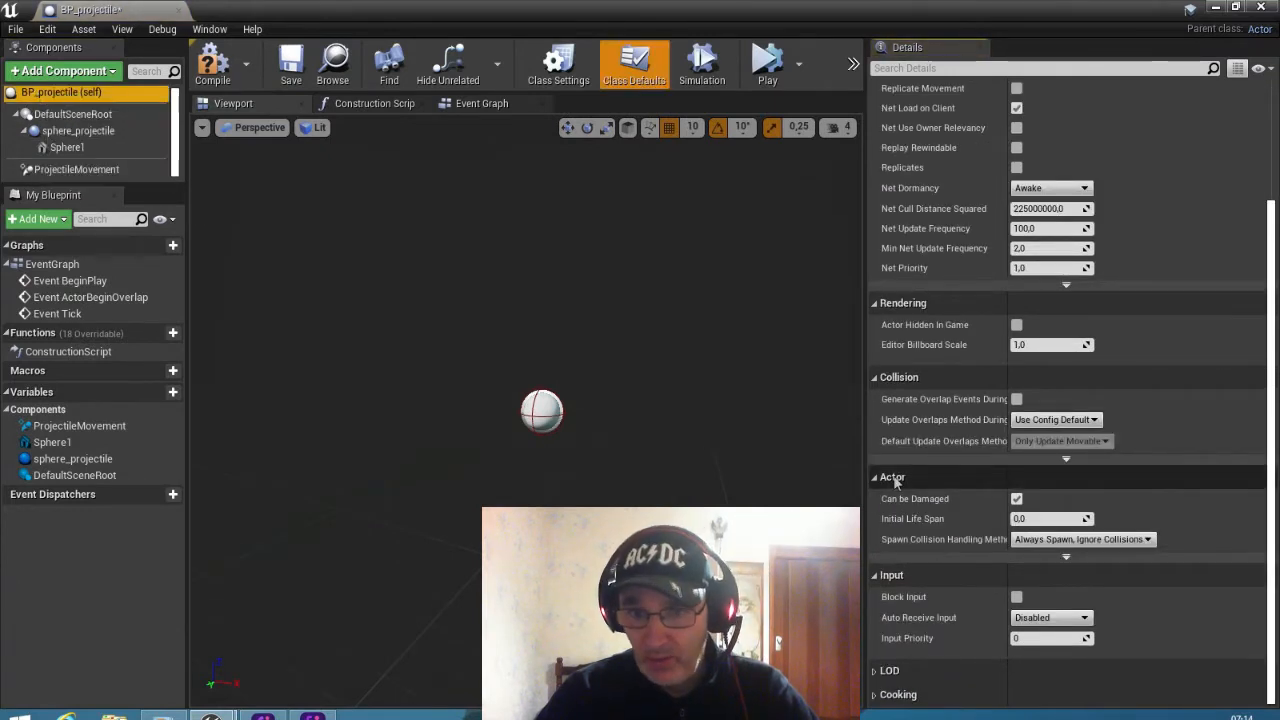
mouse_move(886, 524)
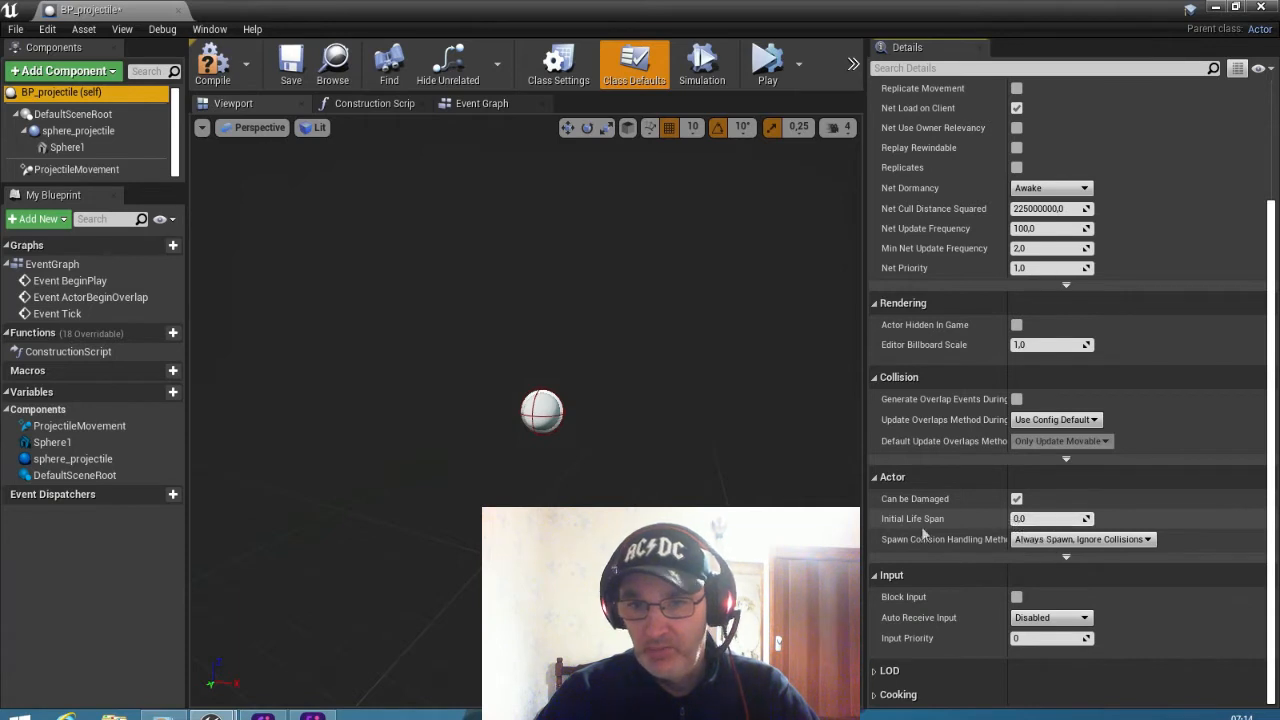
Step: Check the description of Initial Life Span in the Actor defaults and set the value to 3
left_click(1030, 519)
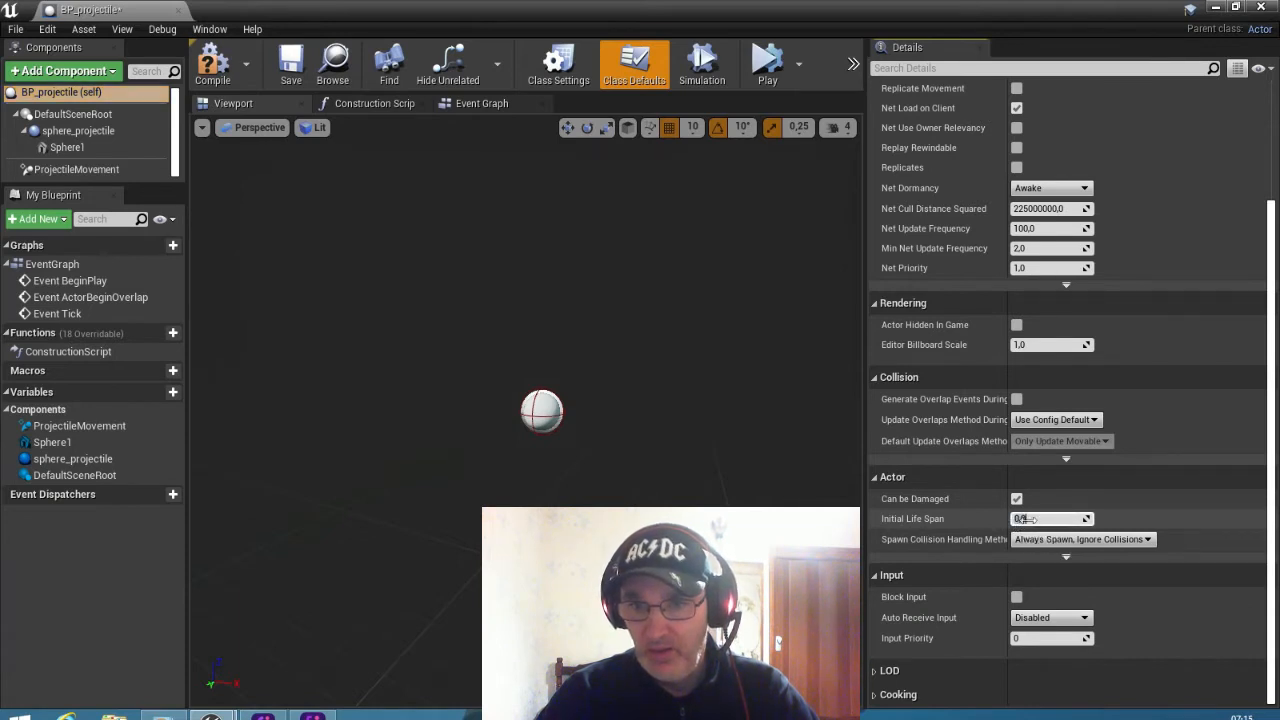
left_click(586, 462)
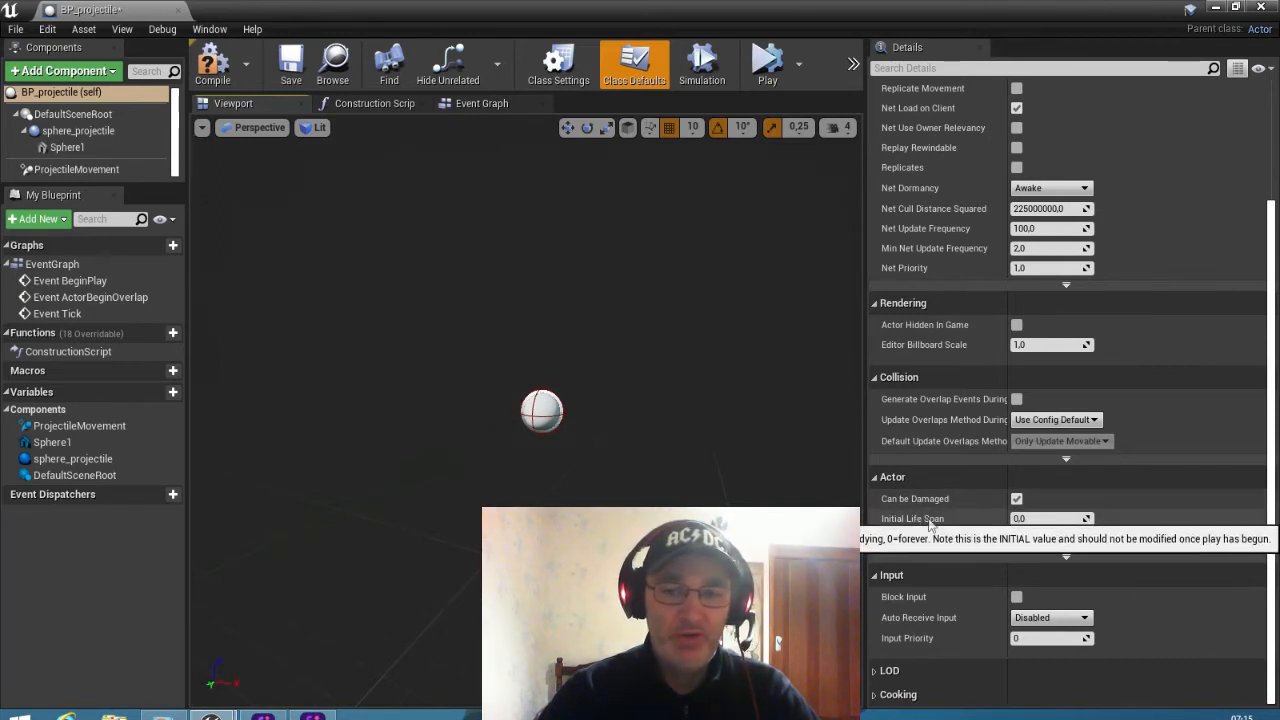
left_click(1021, 519)
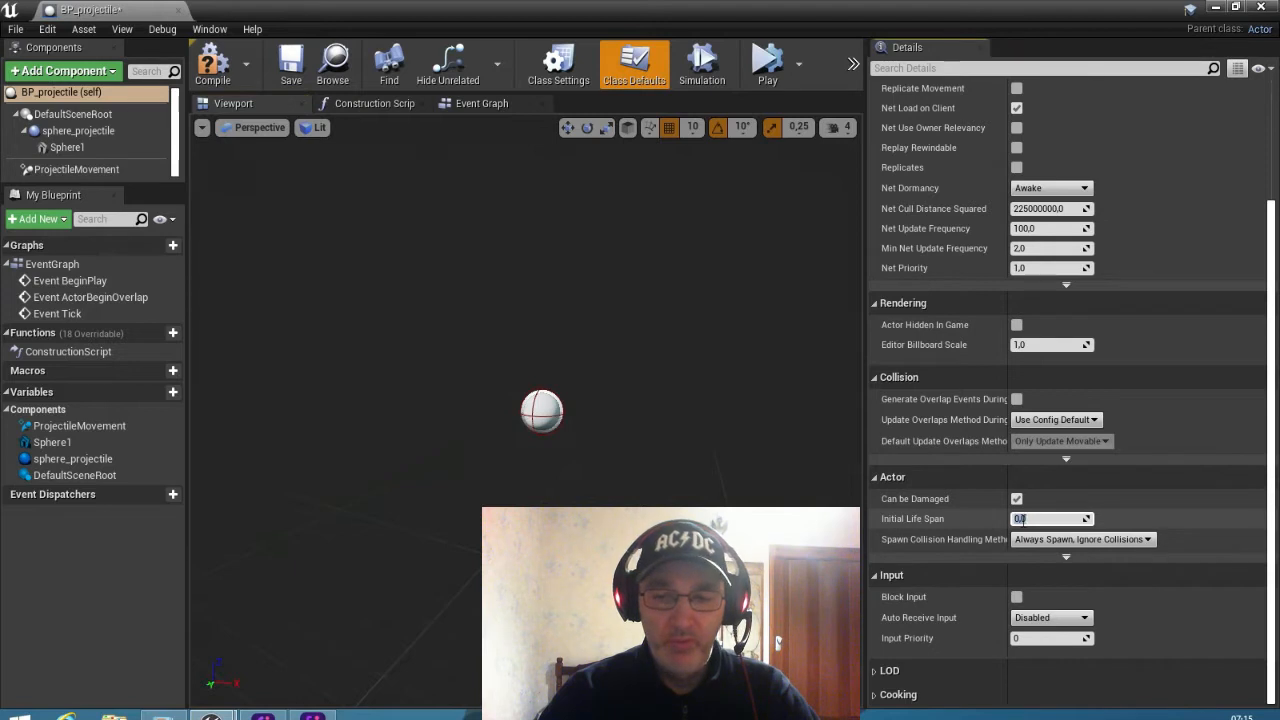
type("3")
key("Return")
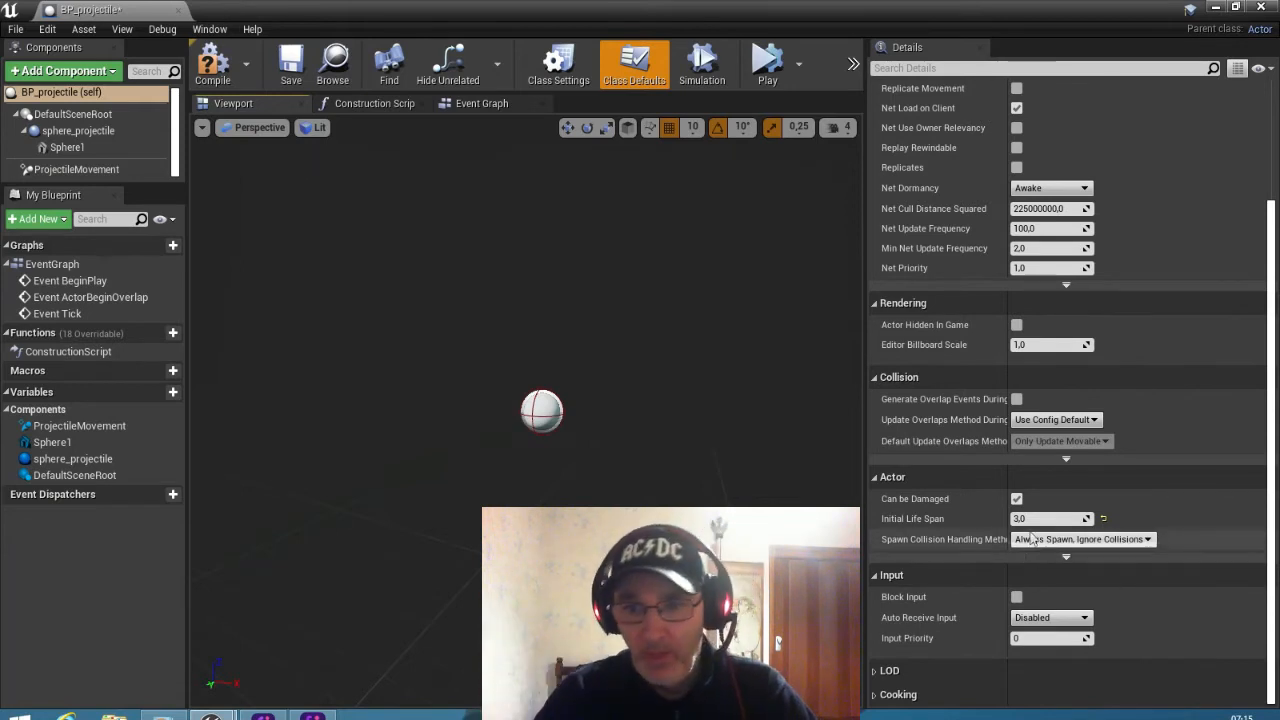
Step: Set BP_projectile's Initial Life Span to 1, and compile and save the blueprint
left_click(1028, 519)
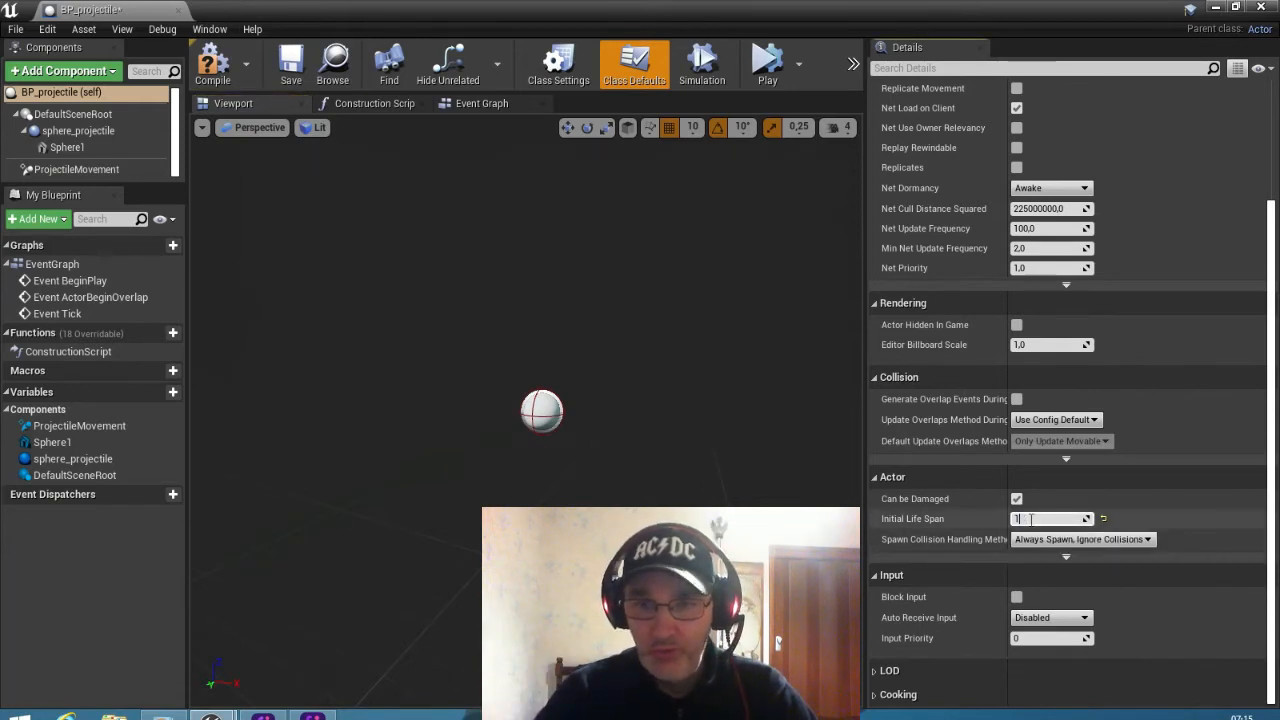
key("Return")
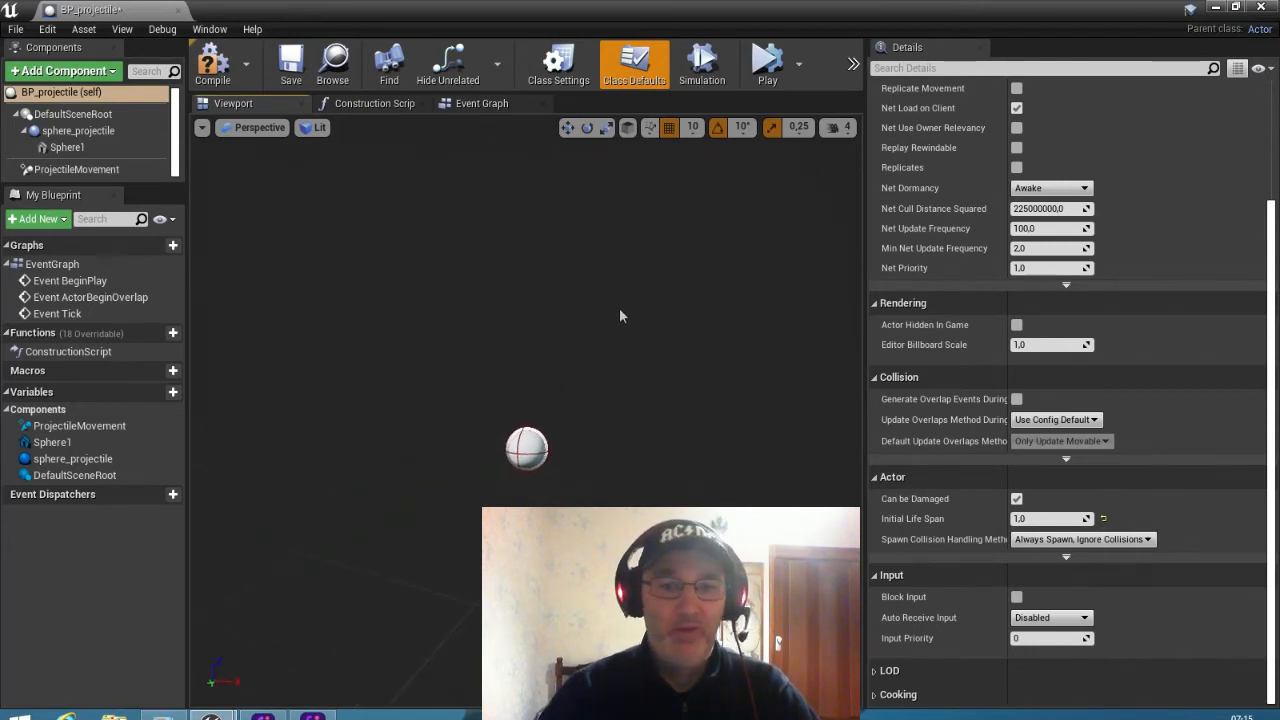
left_click(210, 62)
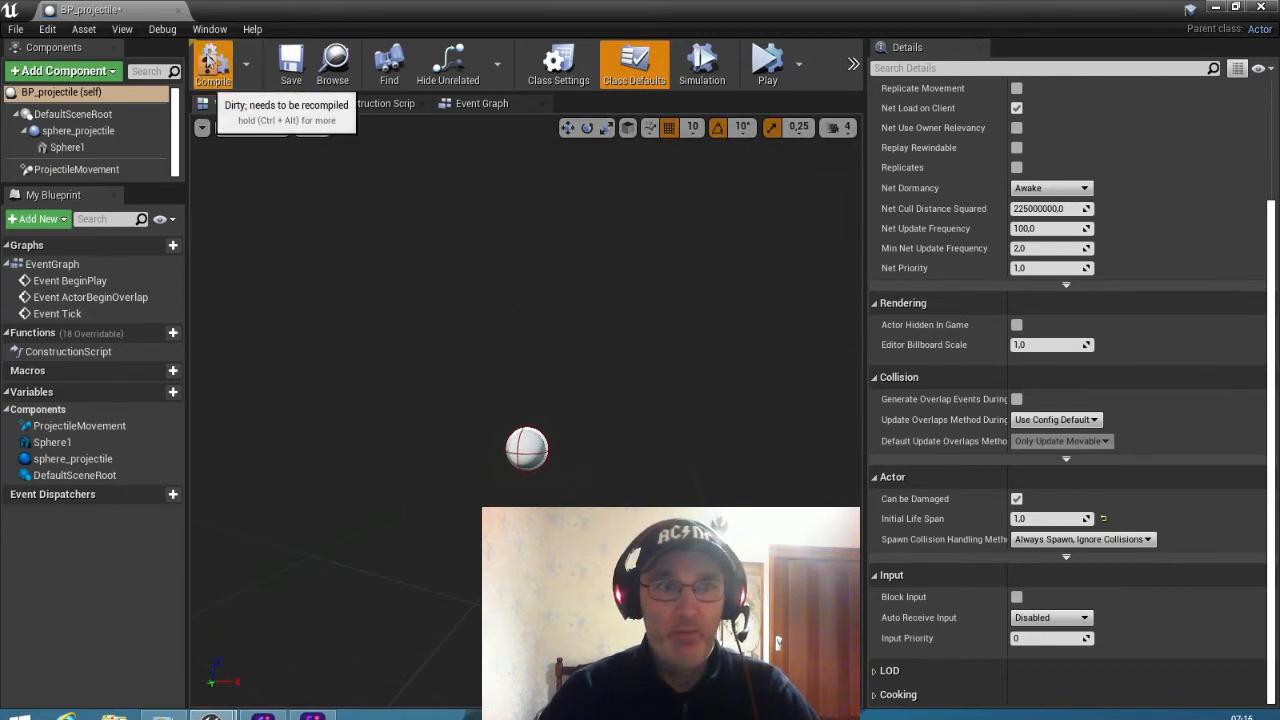
left_click(290, 70)
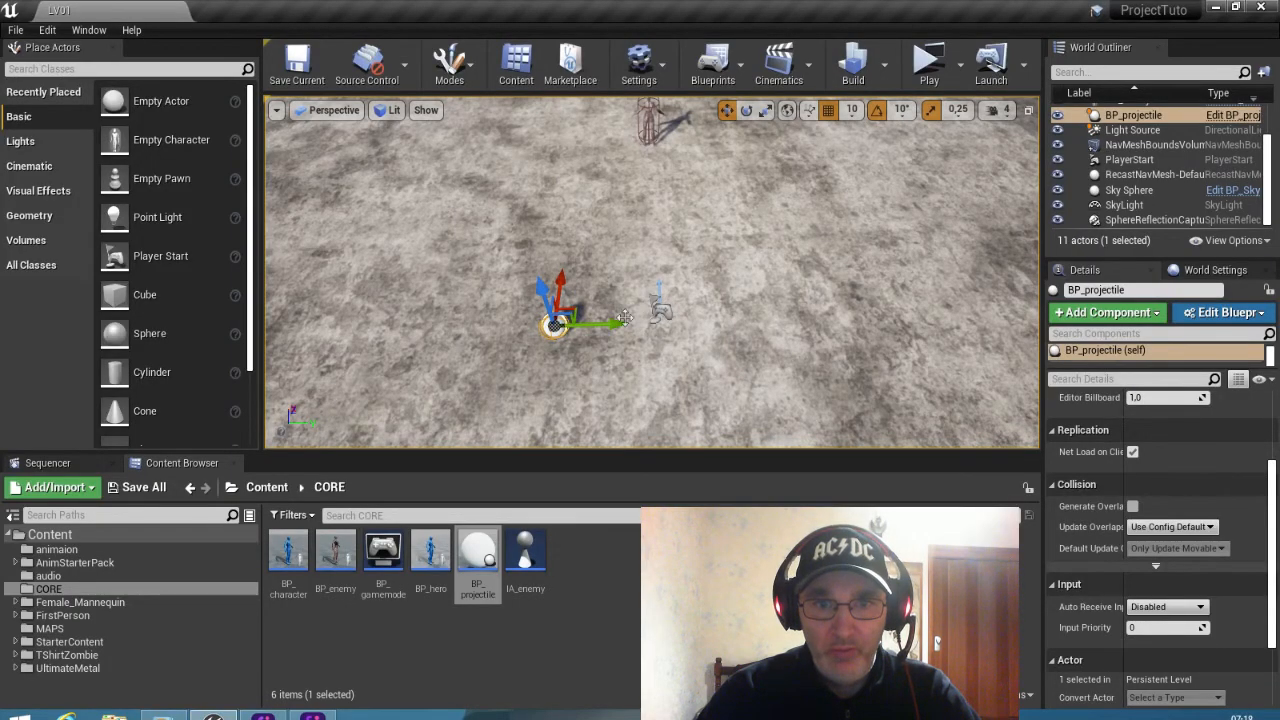
Step: Move the BP_projectile instance along its Y axis onto the player start and play-test the level twice in a preview window
left_click_drag(602, 324, 710, 327)
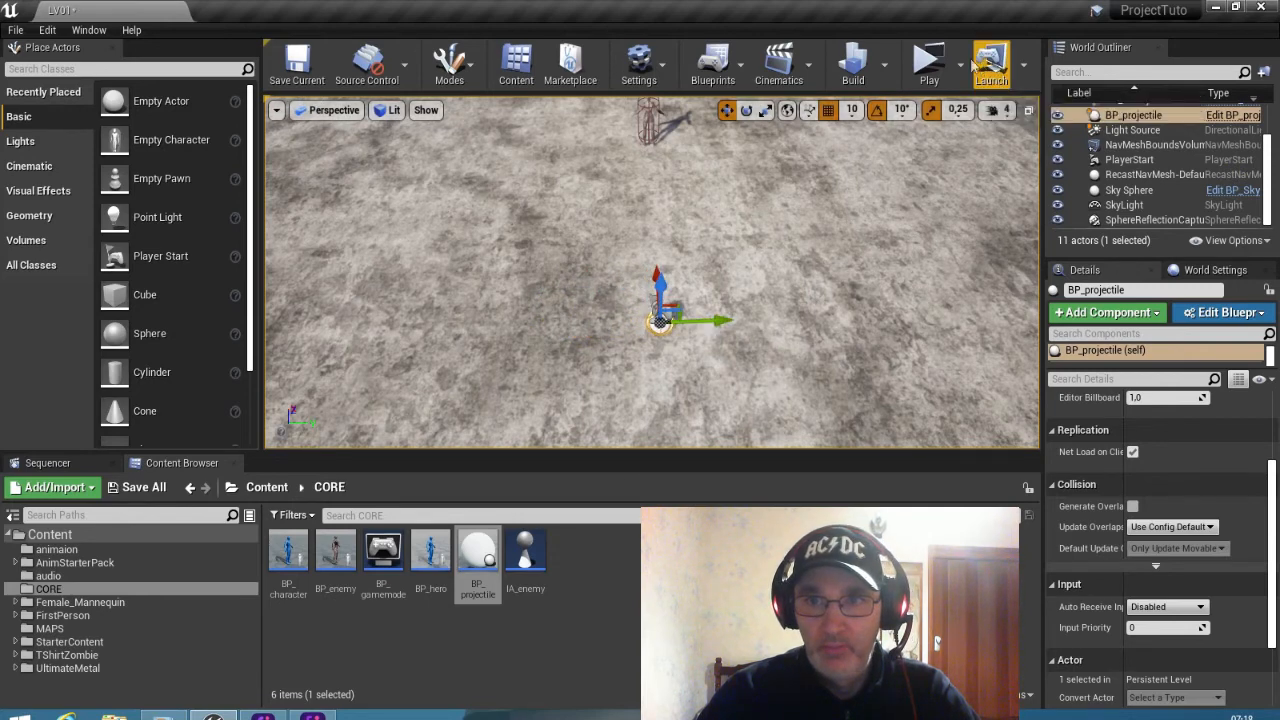
left_click(929, 64)
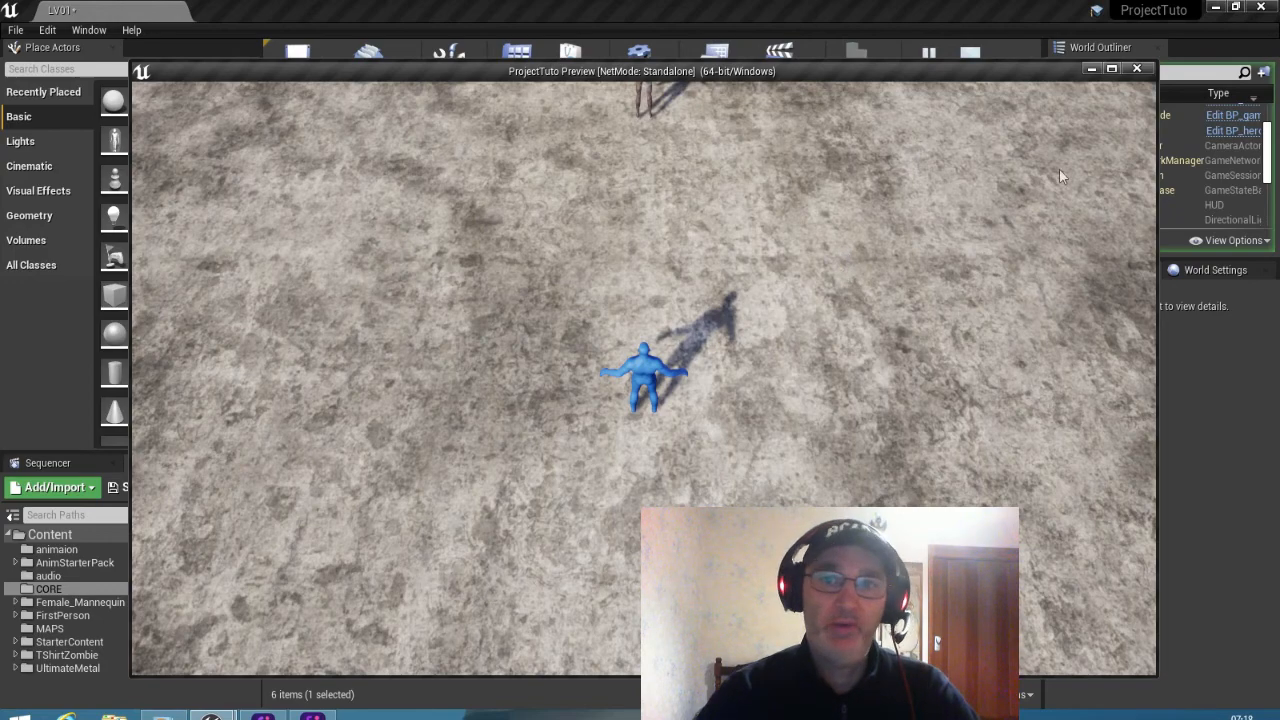
left_click(1136, 70)
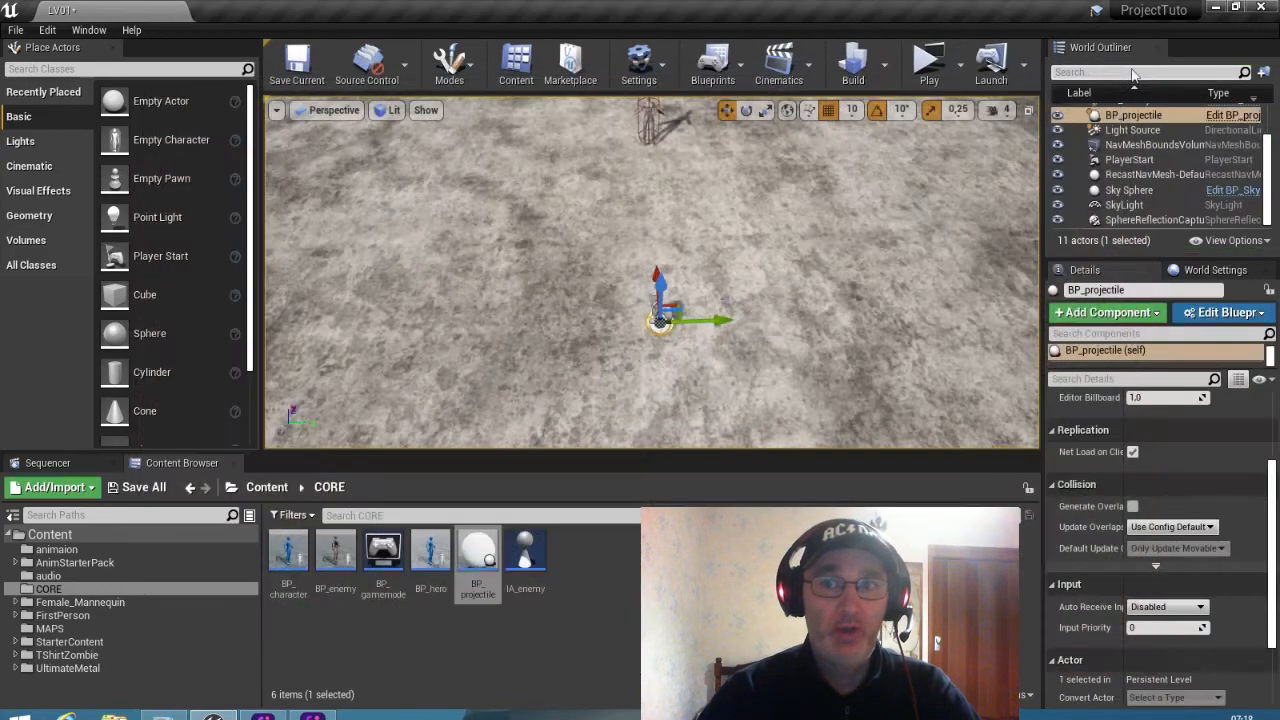
left_click(924, 68)
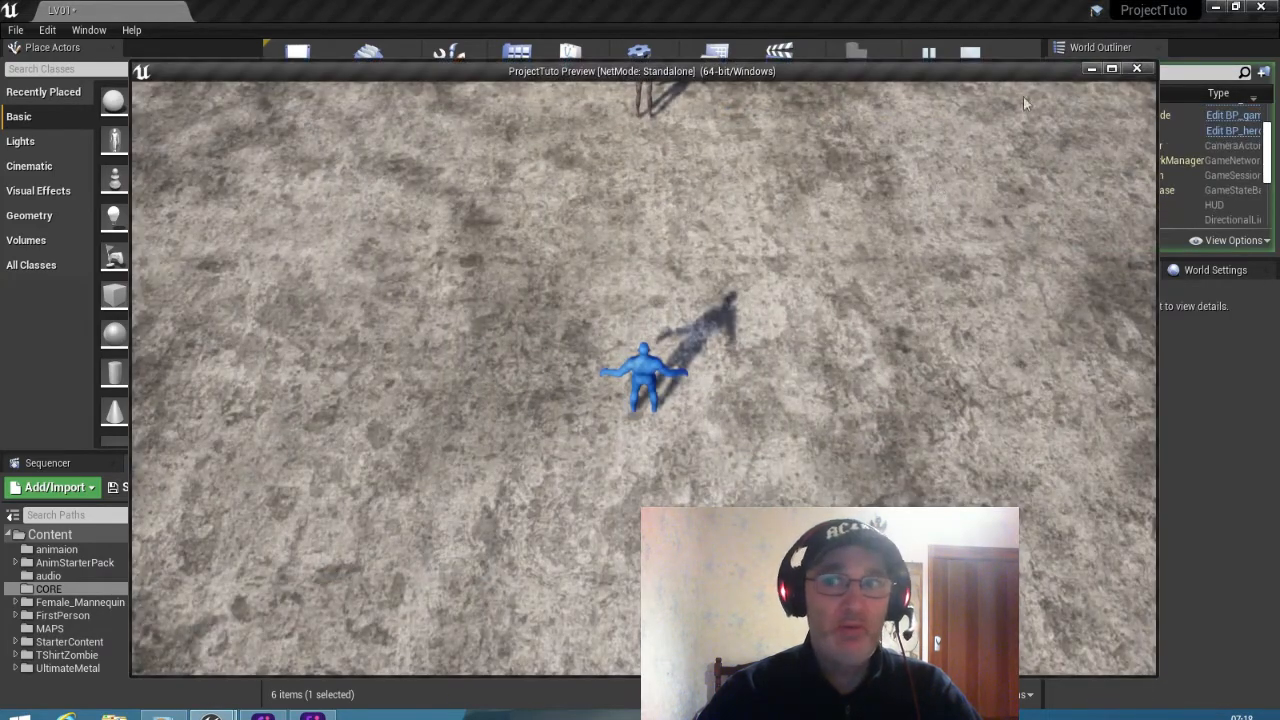
left_click(1140, 69)
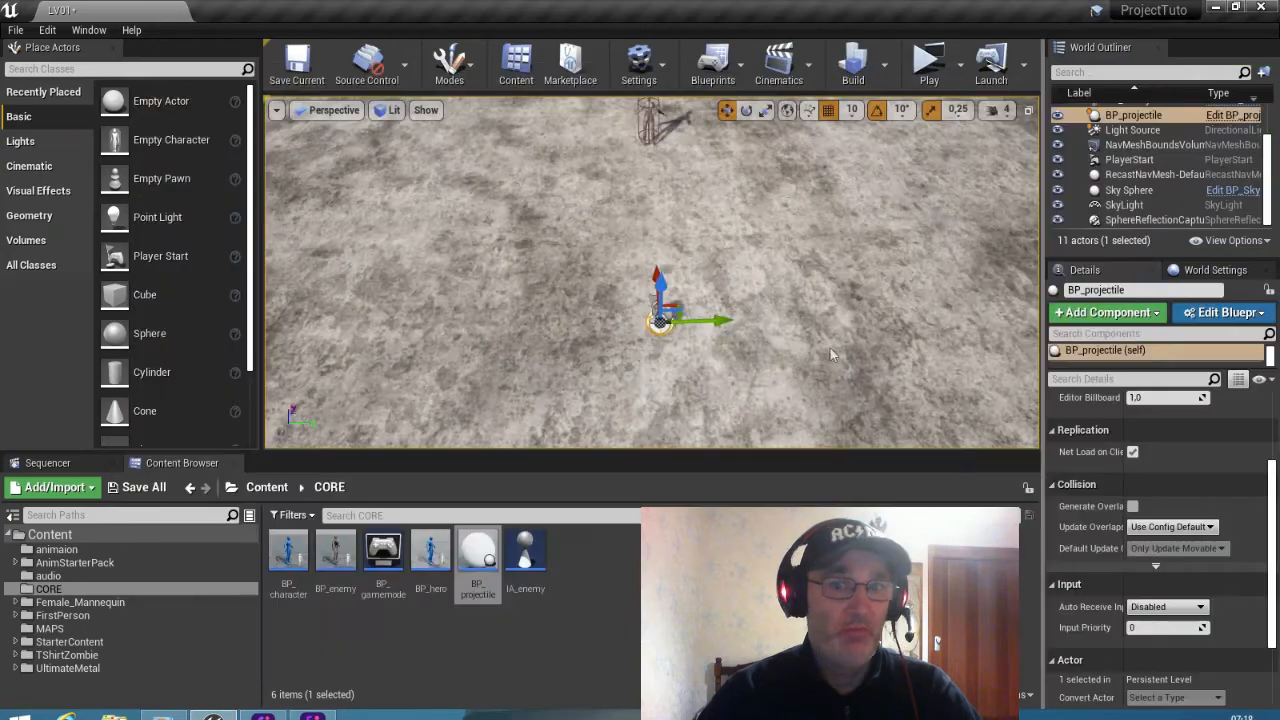
Step: Try an Initial Speed of 20000 on BP_projectile's ProjectileMovement component, compile the blueprint, and play-test the level
right_click_drag(716, 333, 726, 316)
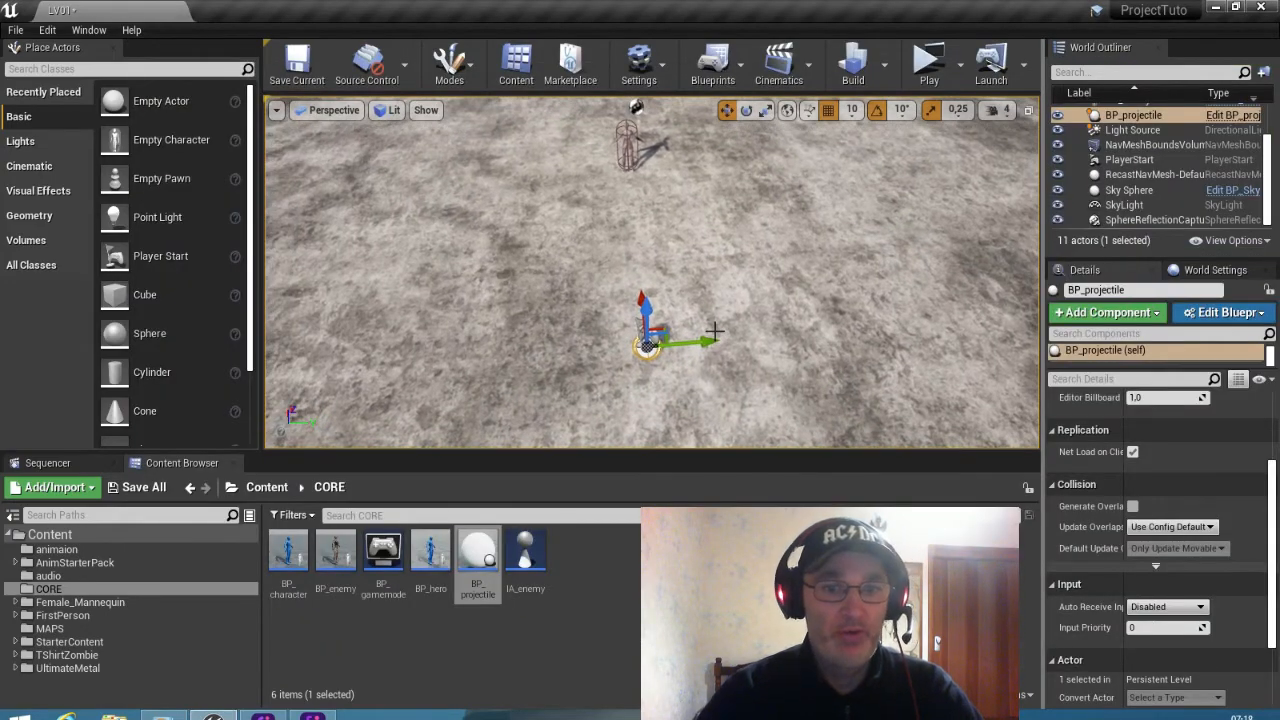
double_click(494, 596)
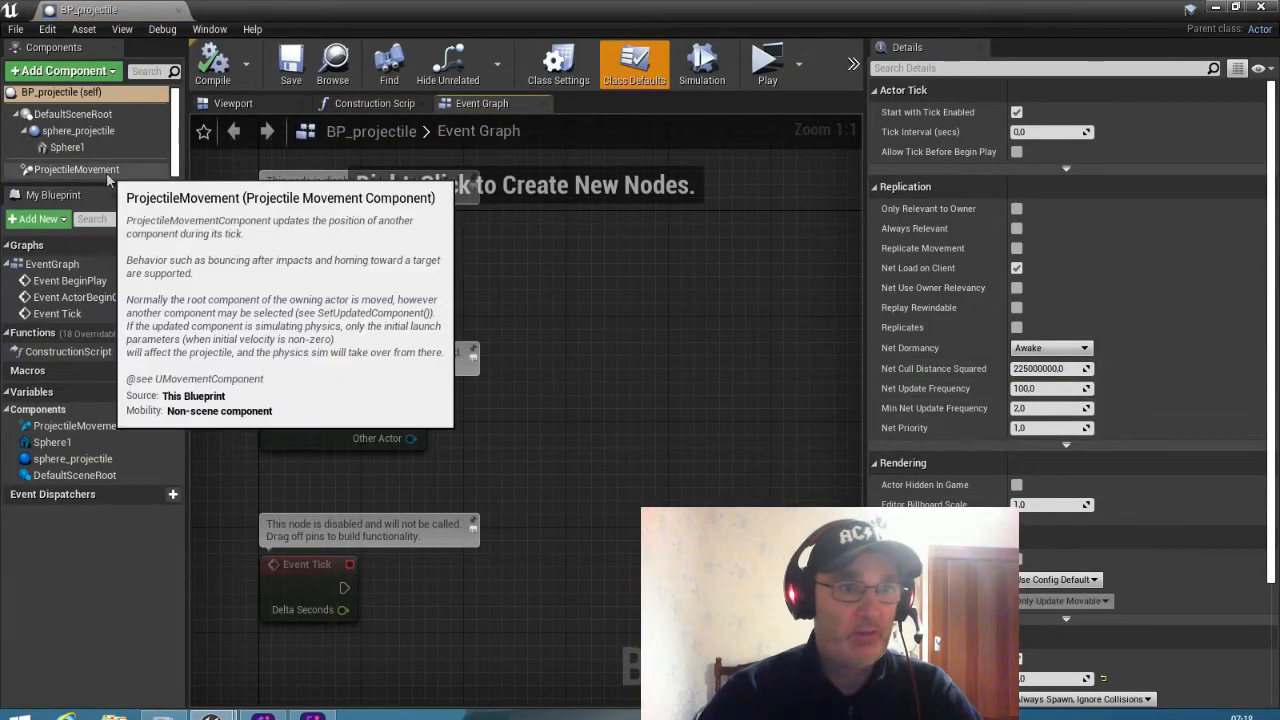
left_click(140, 169)
left_click(1054, 285)
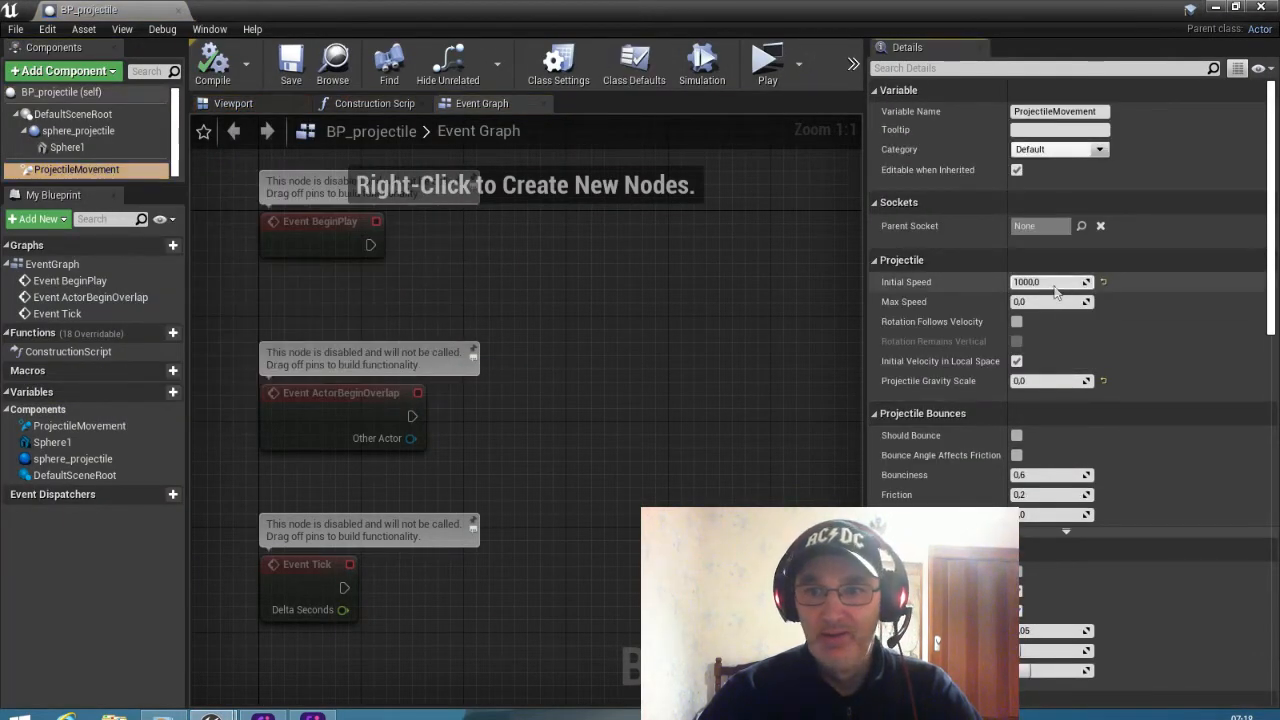
type("2")
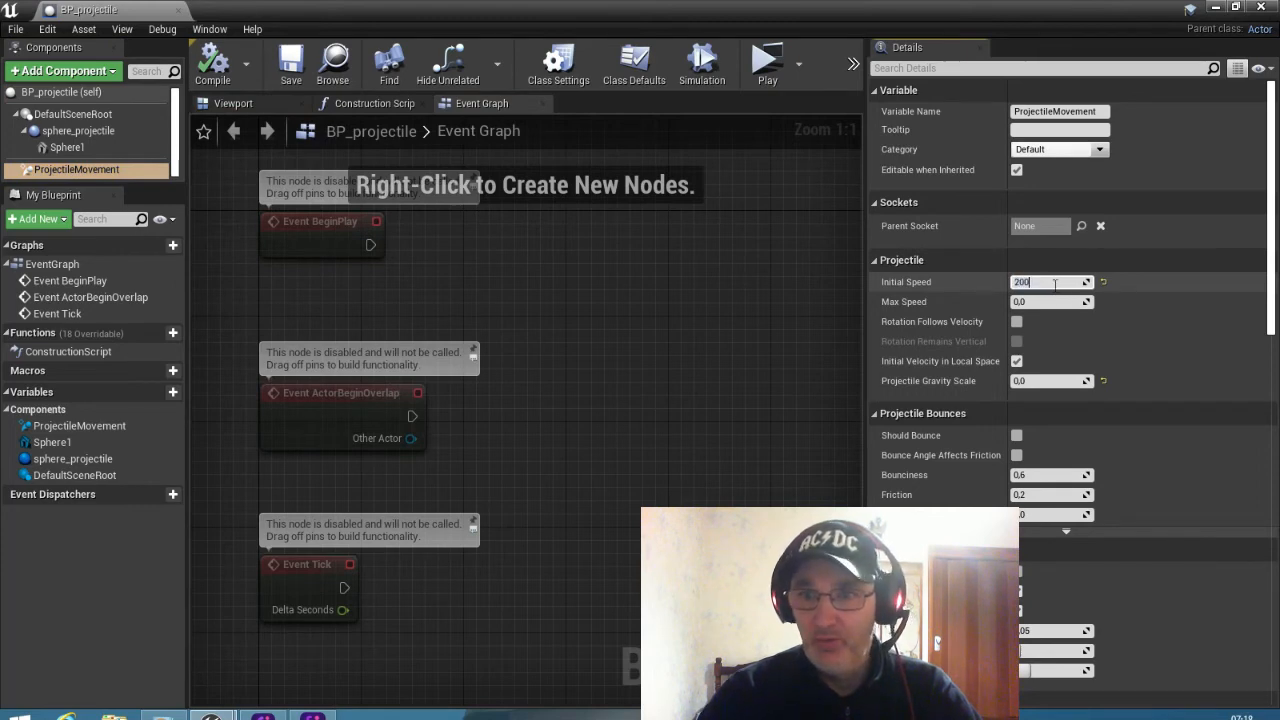
key("Return")
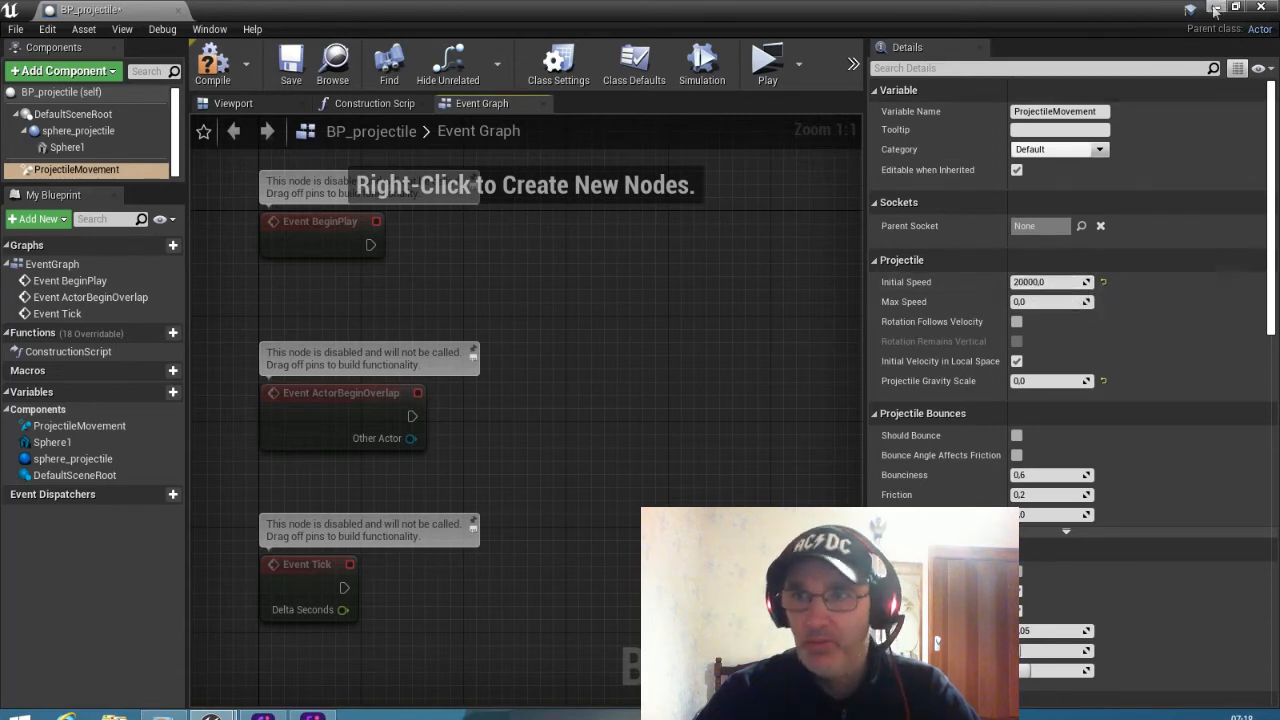
left_click(213, 62)
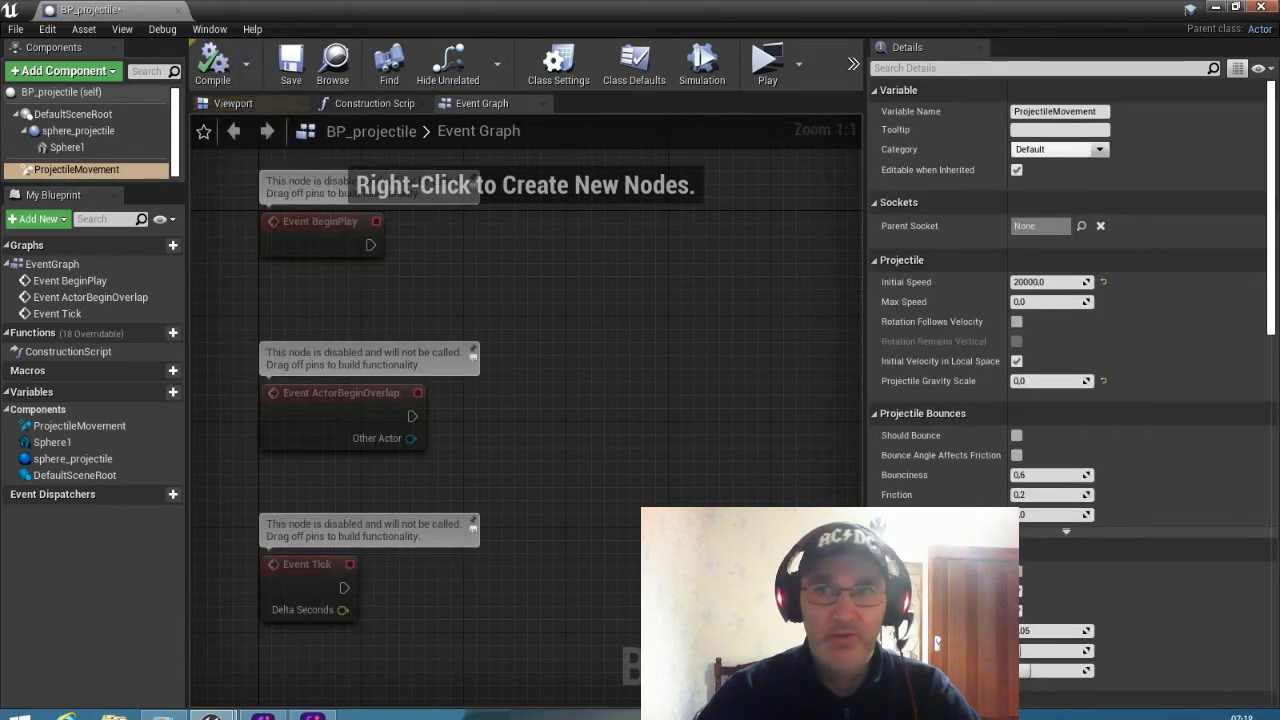
left_click(1216, 8)
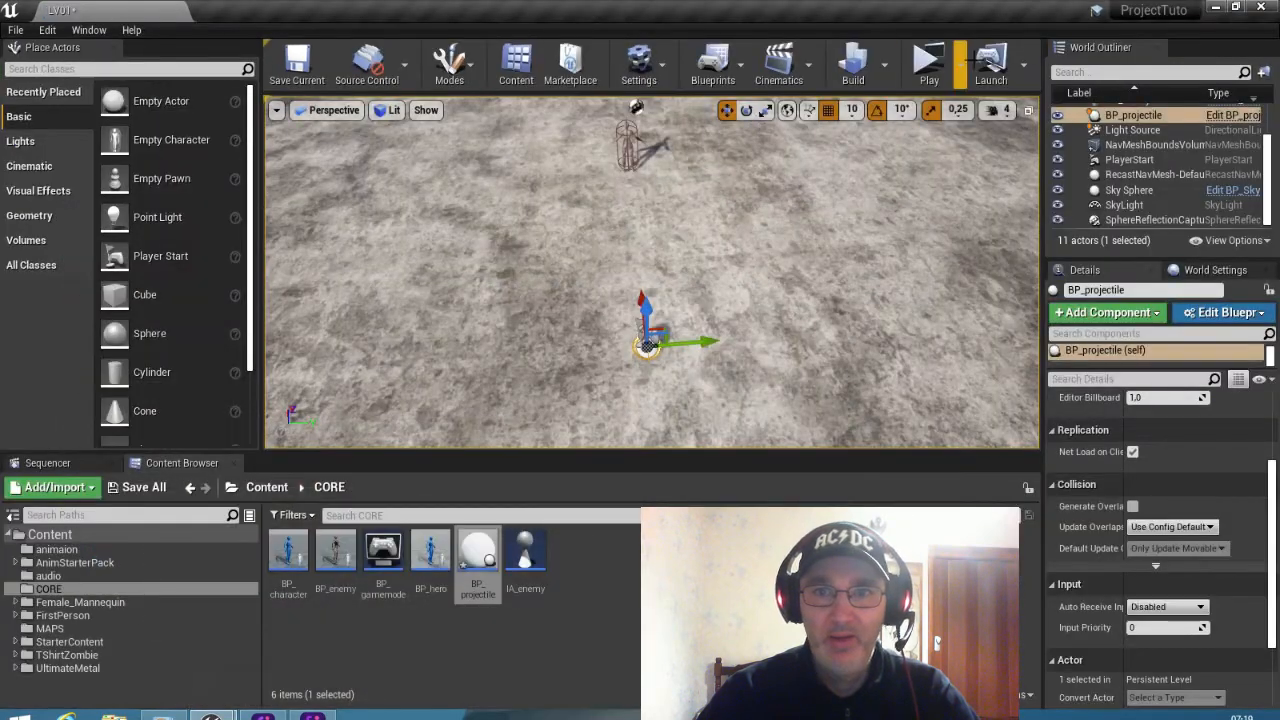
left_click(929, 68)
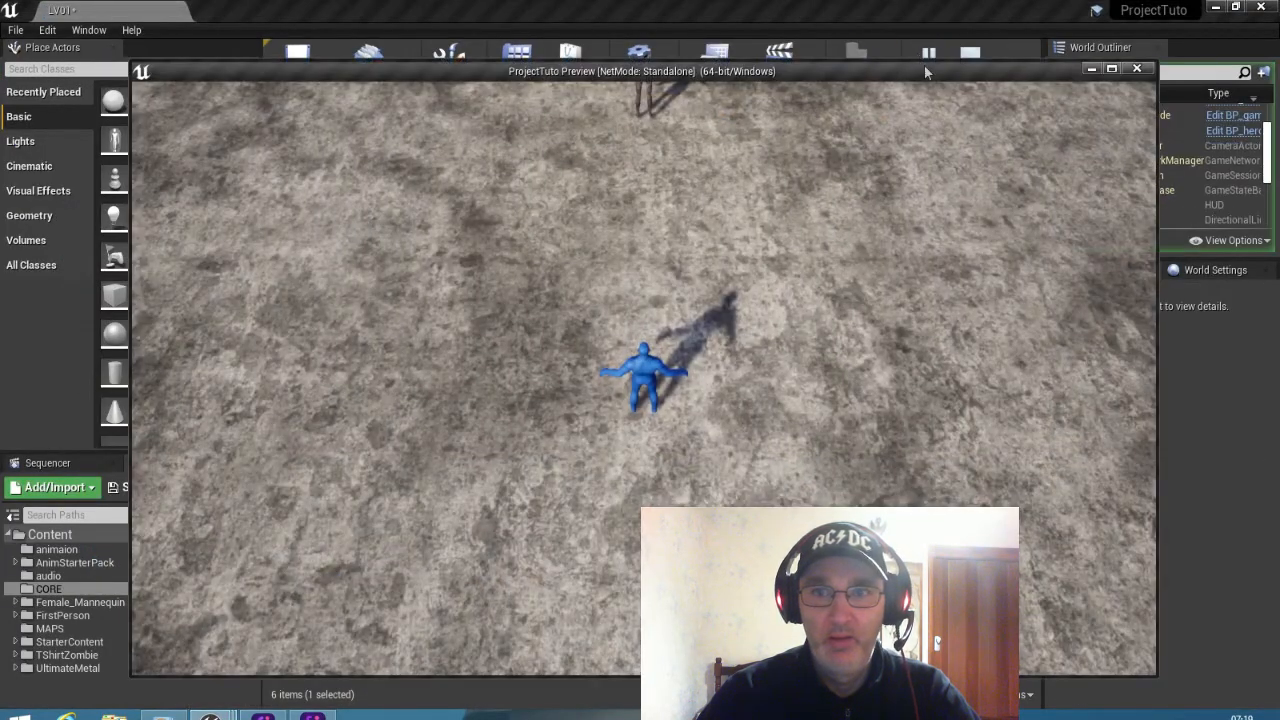
left_click(1139, 70)
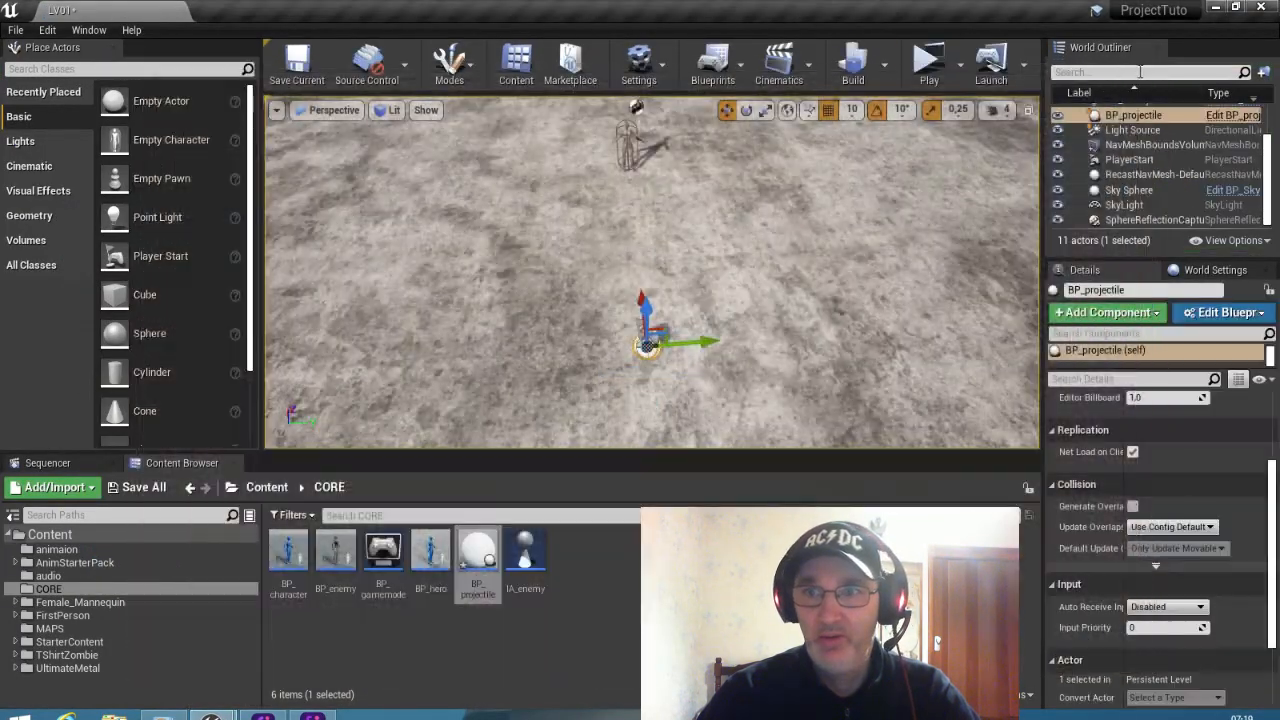
Step: Set the Initial Speed of BP_projectile's ProjectileMovement component to 2000, and compile and save the blueprint
double_click(484, 590)
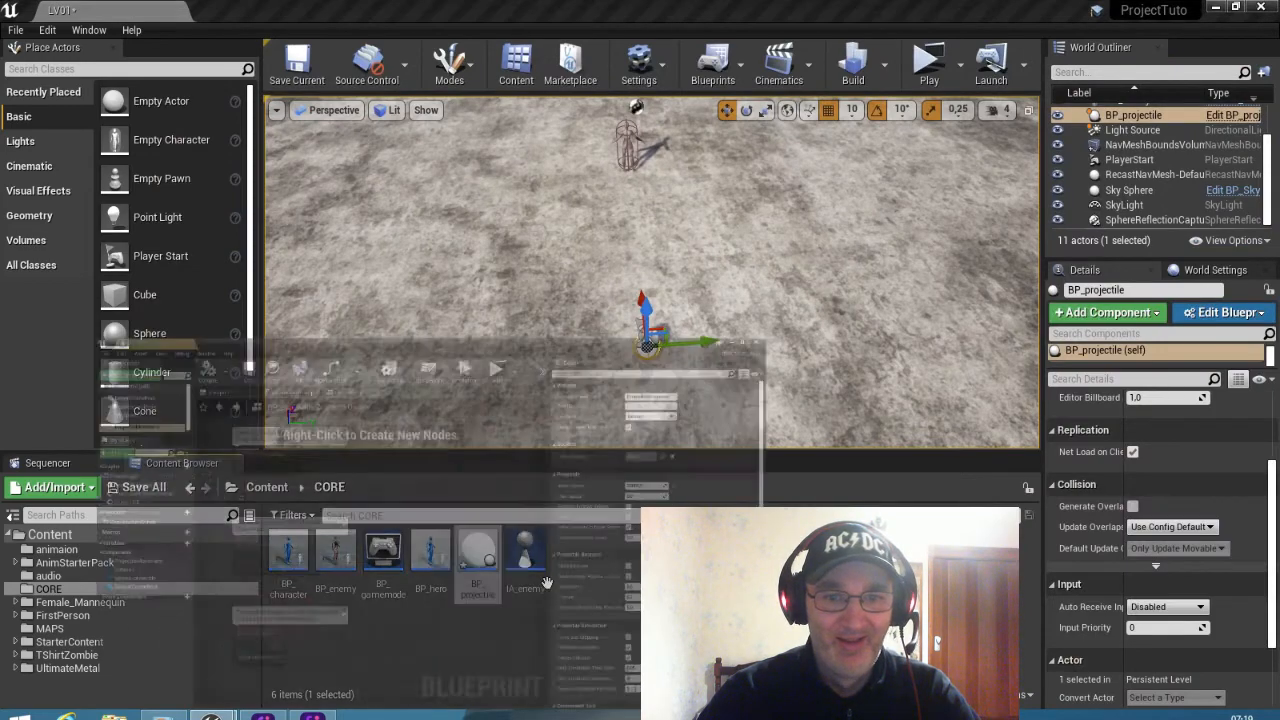
left_click(1050, 282)
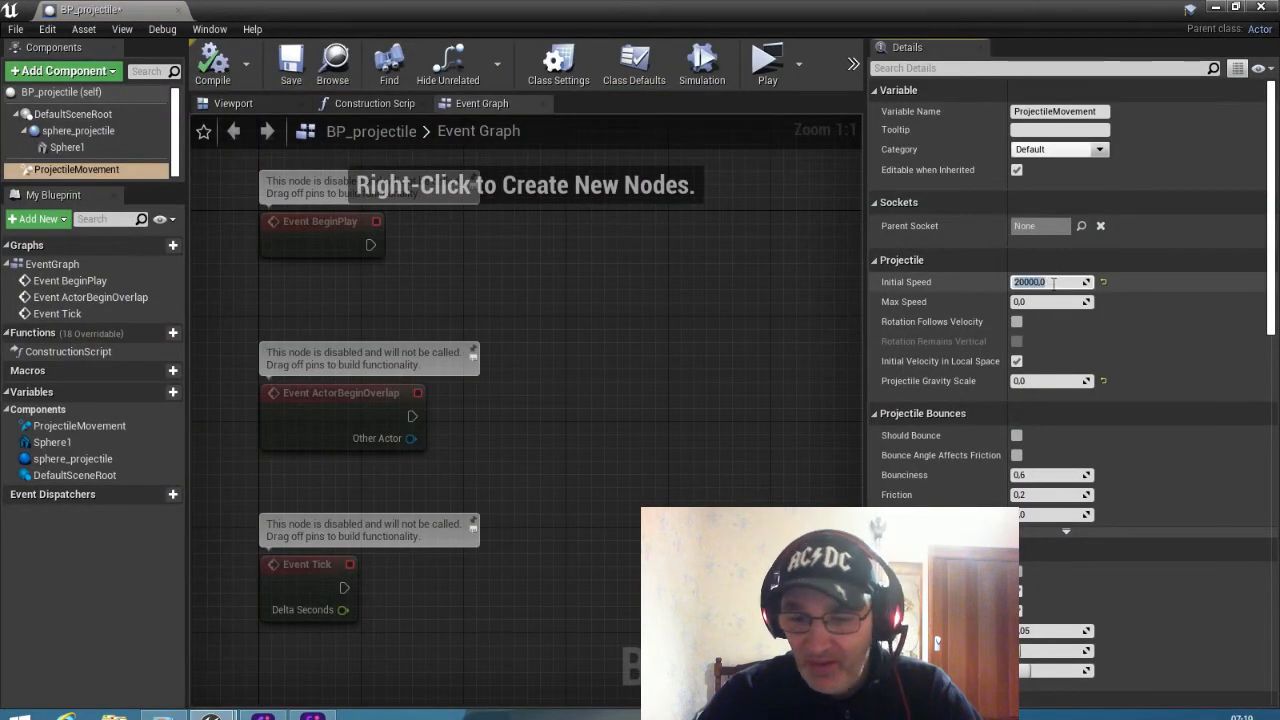
key("BackSpace")
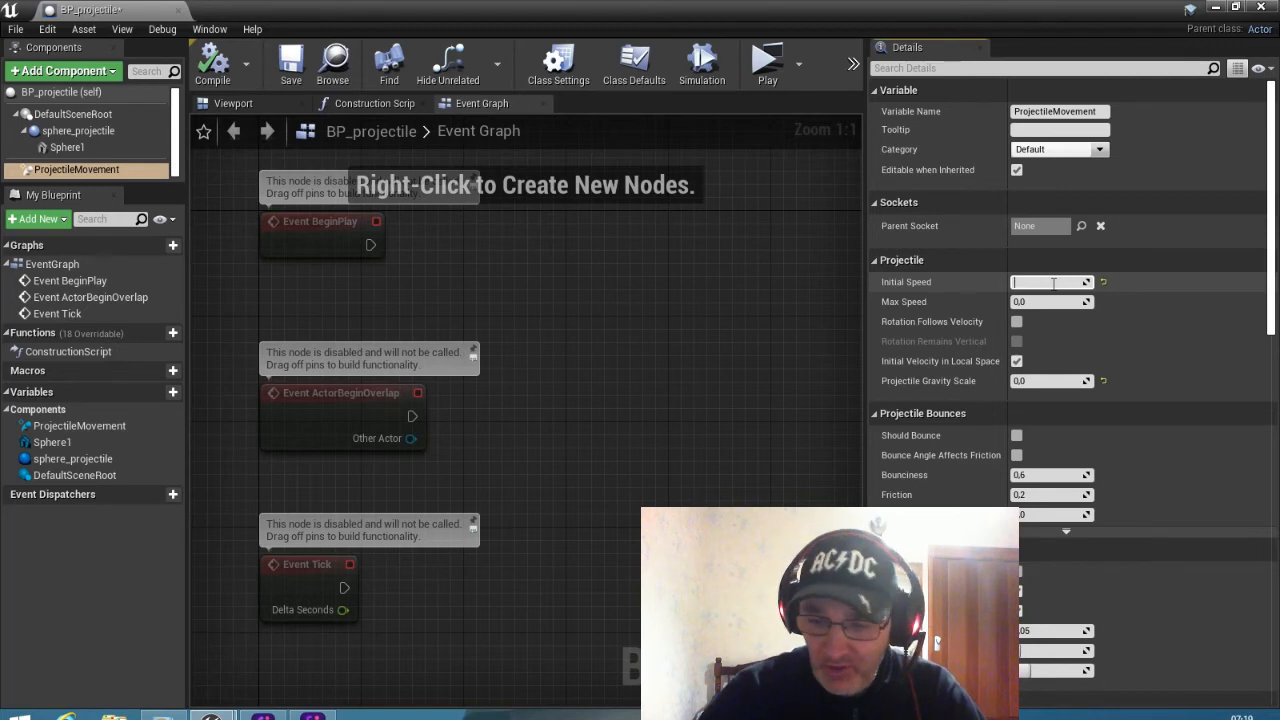
type("2000")
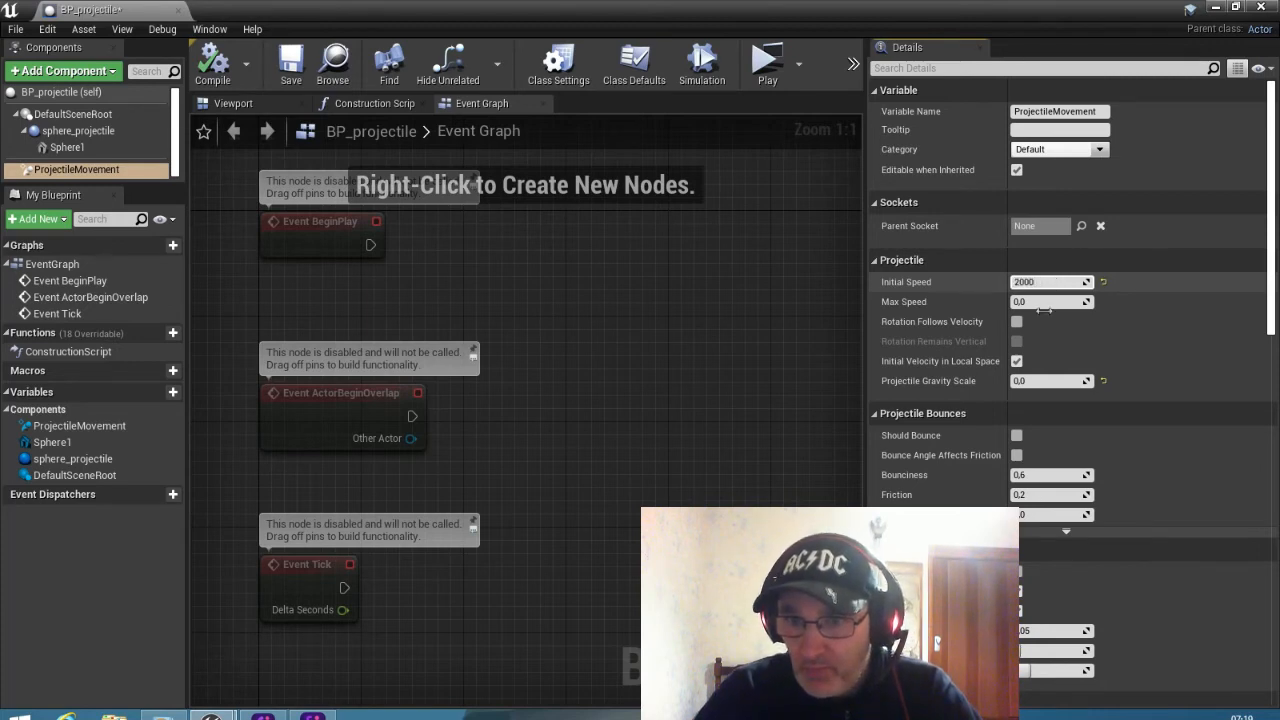
key("Return")
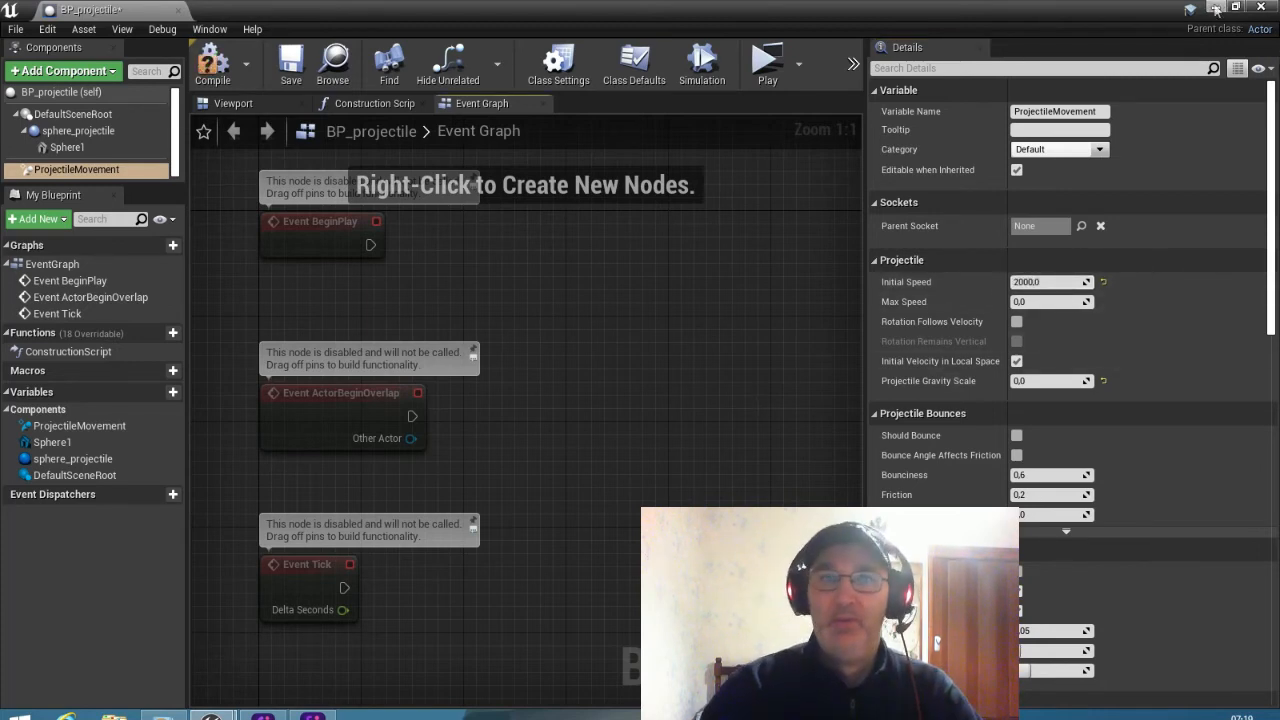
left_click(228, 70)
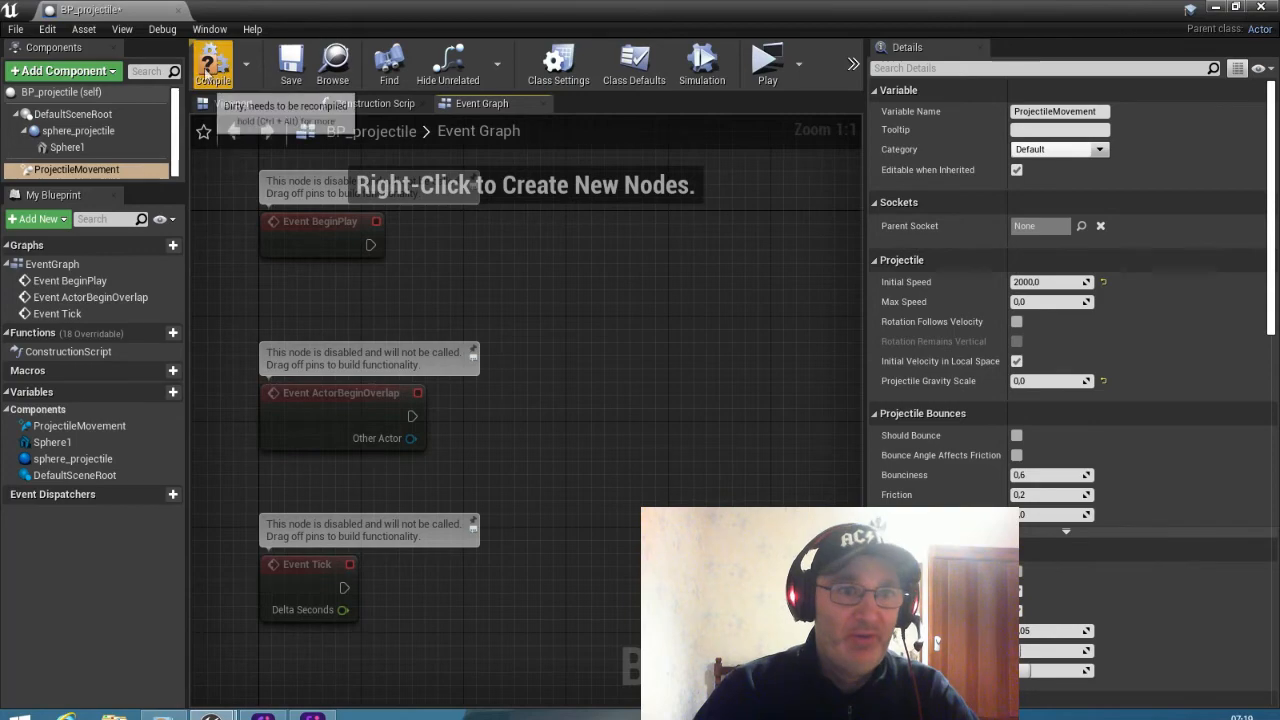
left_click(291, 62)
left_click(1216, 7)
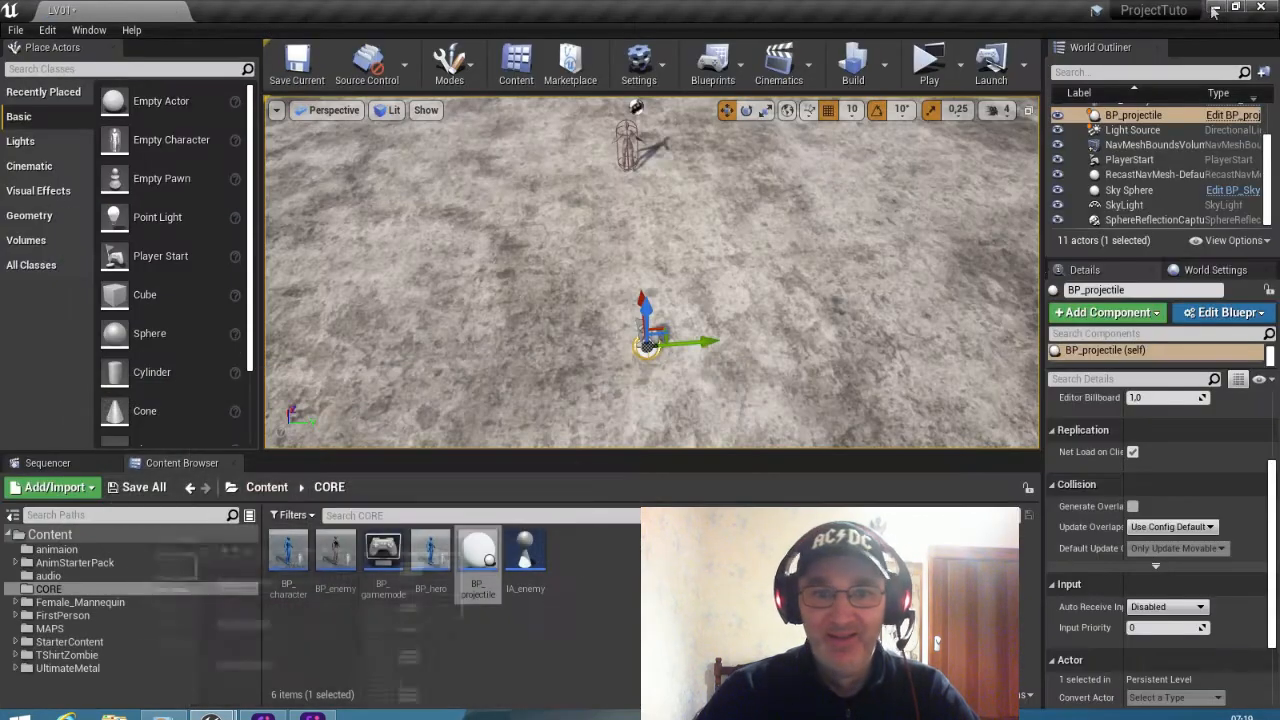
Step: Play-test the level in a preview window to check the projectile's new speed
left_click(930, 66)
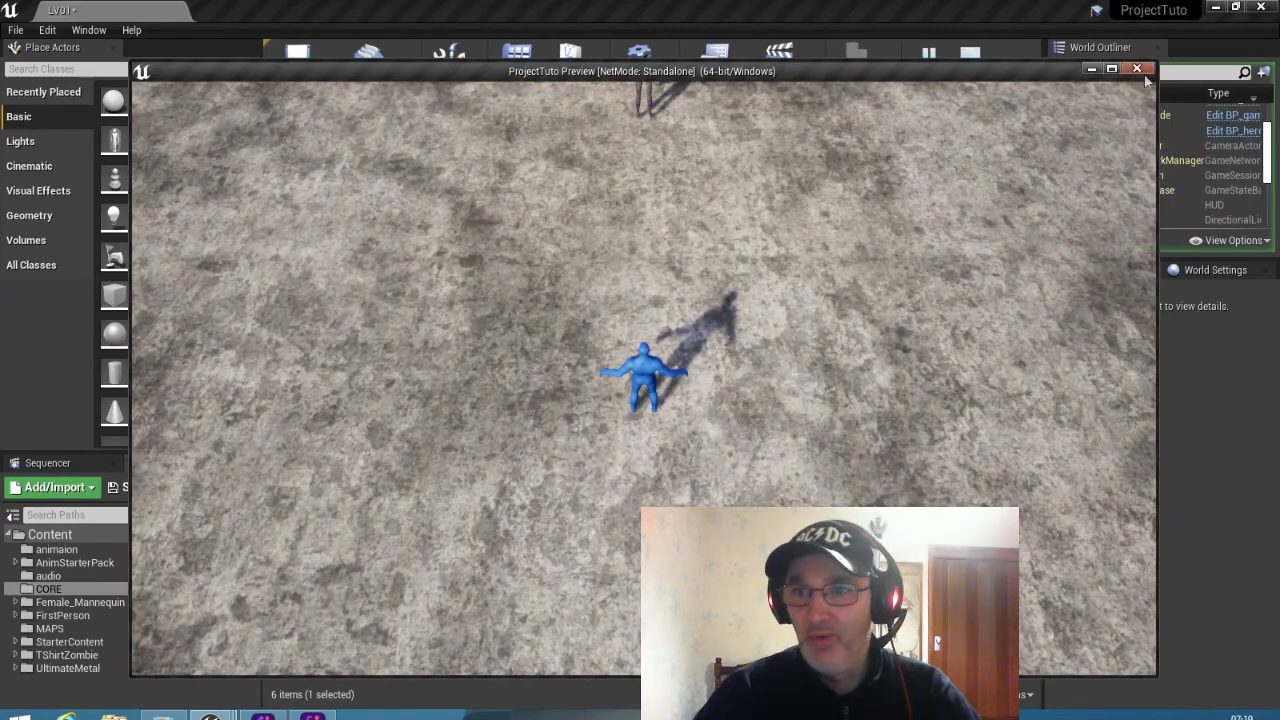
key("Escape")
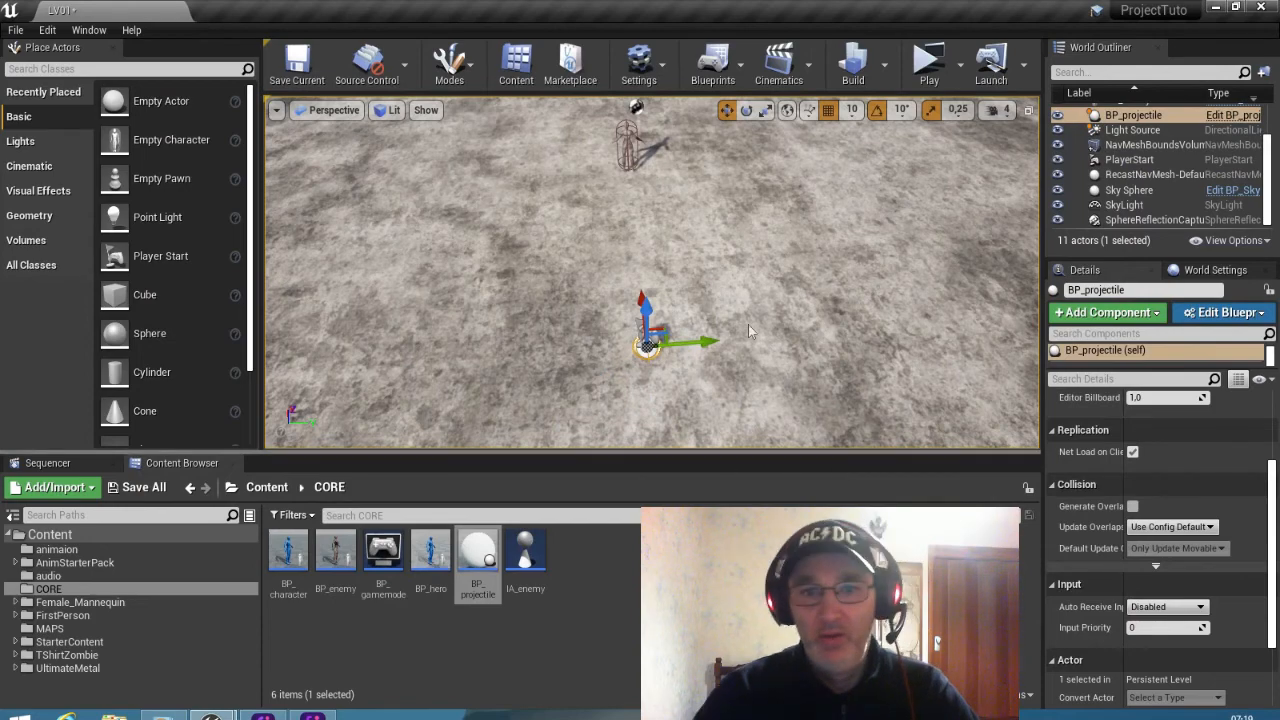
left_click_drag(748, 324, 750, 316)
right_click_drag(749, 315, 749, 317)
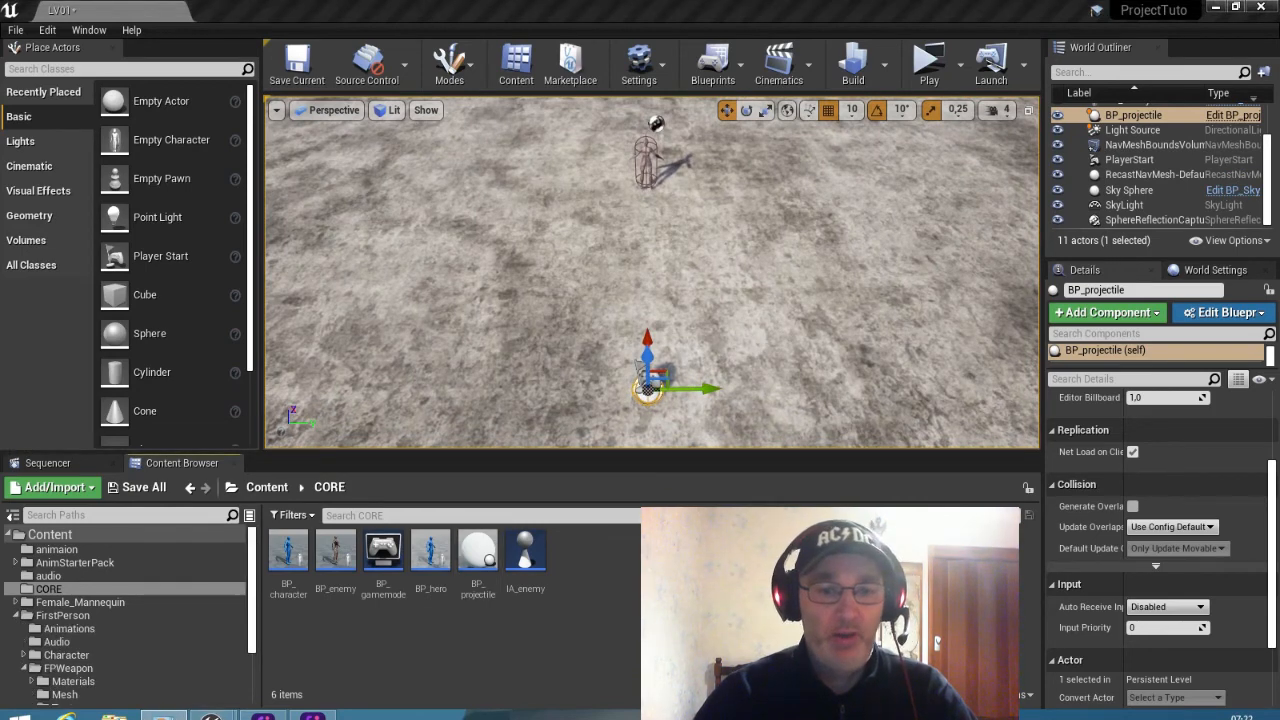
Step: Create an Actor blueprint class named BP_gun in the CORE folder
right_click(593, 562)
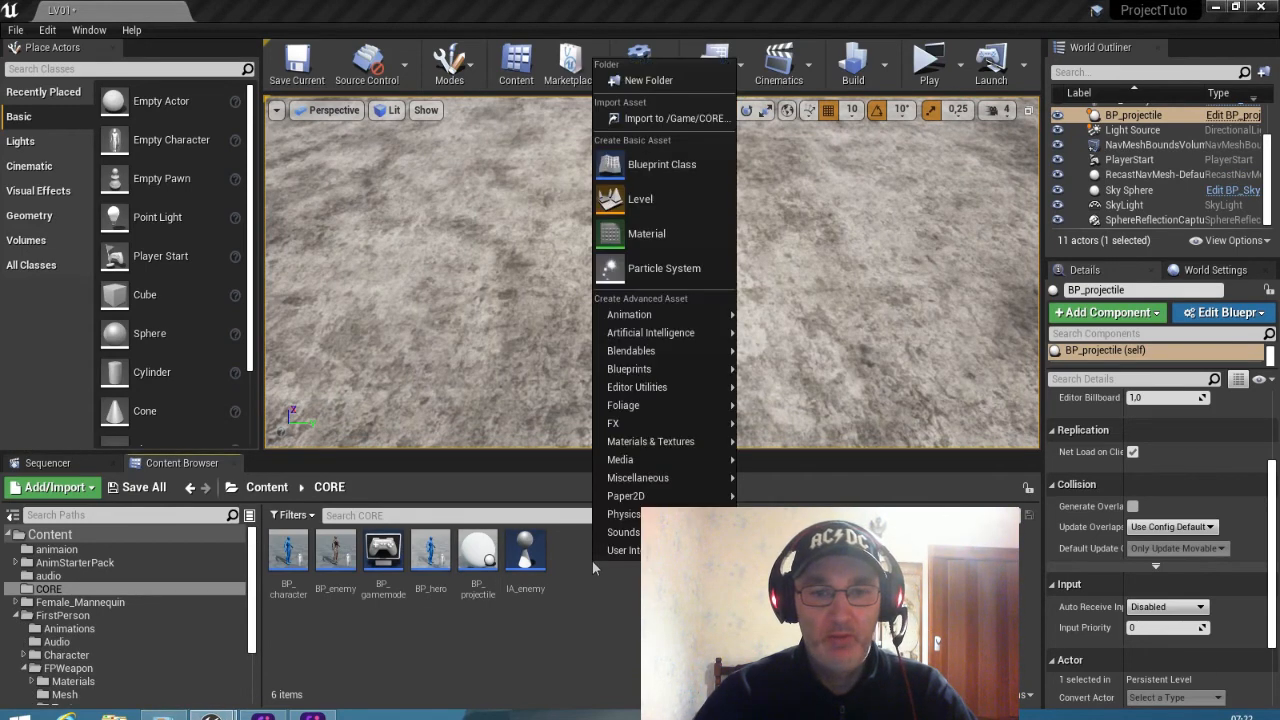
left_click(650, 167)
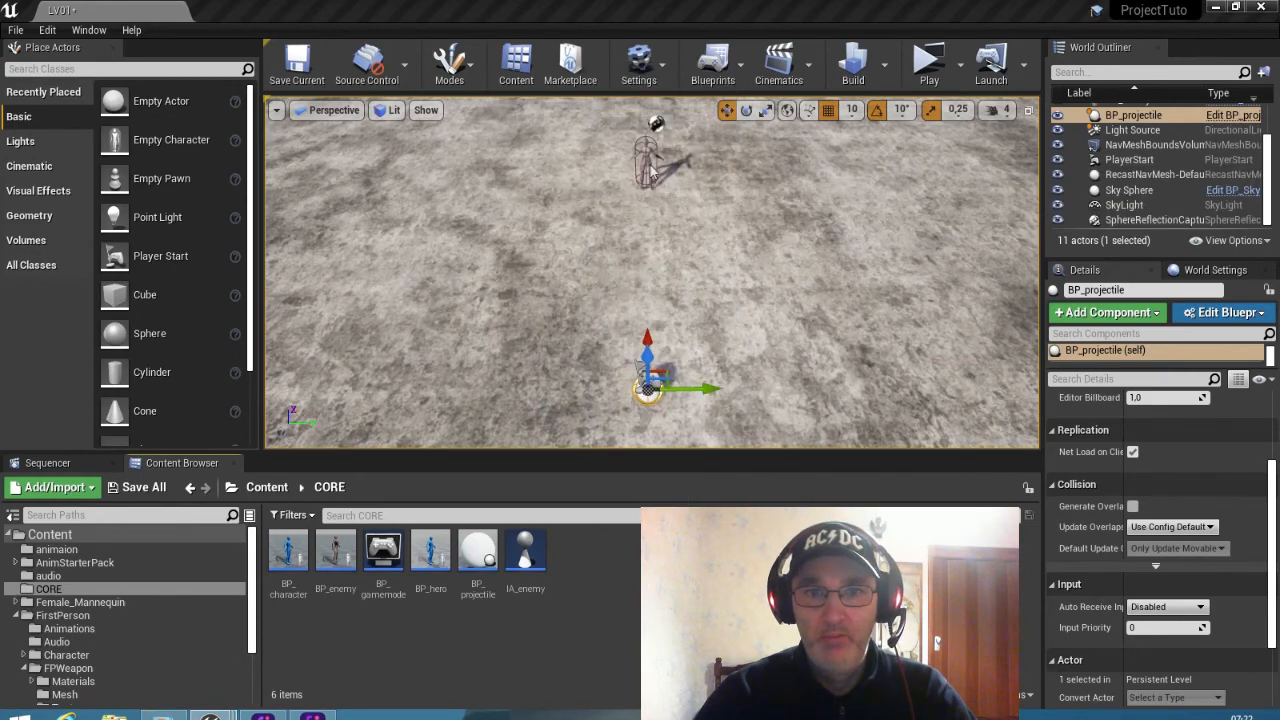
left_click(498, 199)
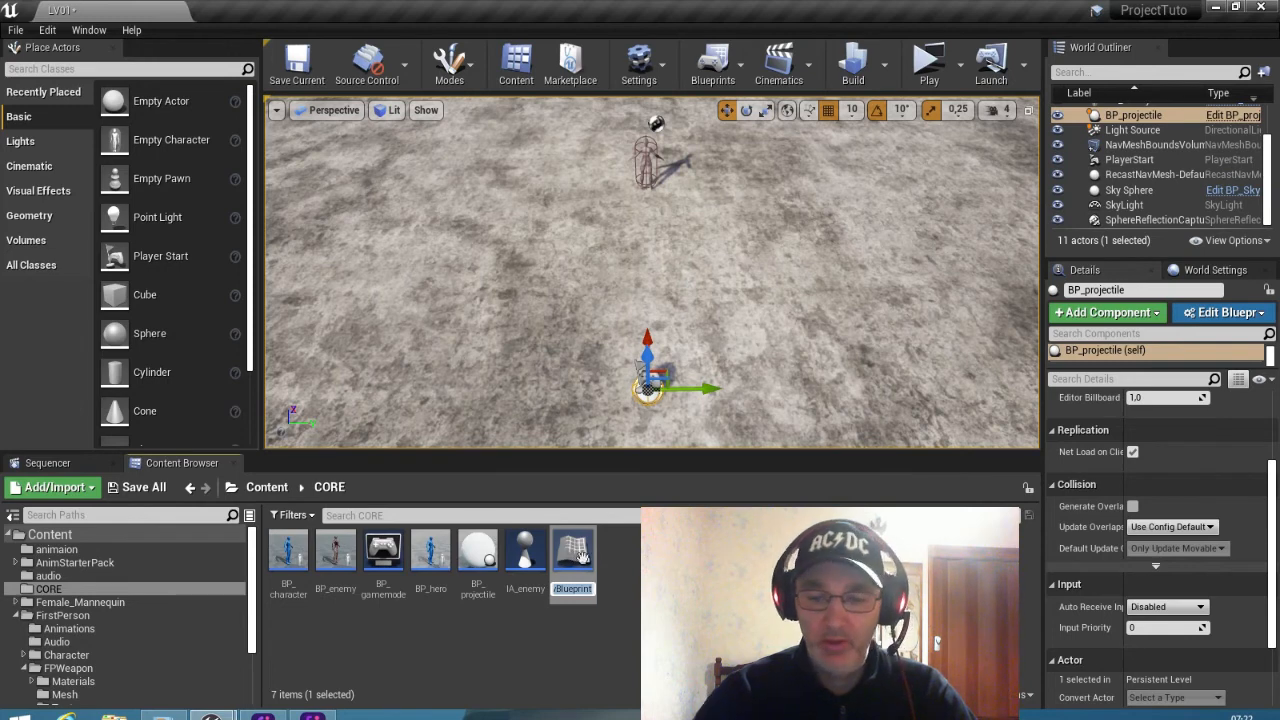
key("BackSpace")
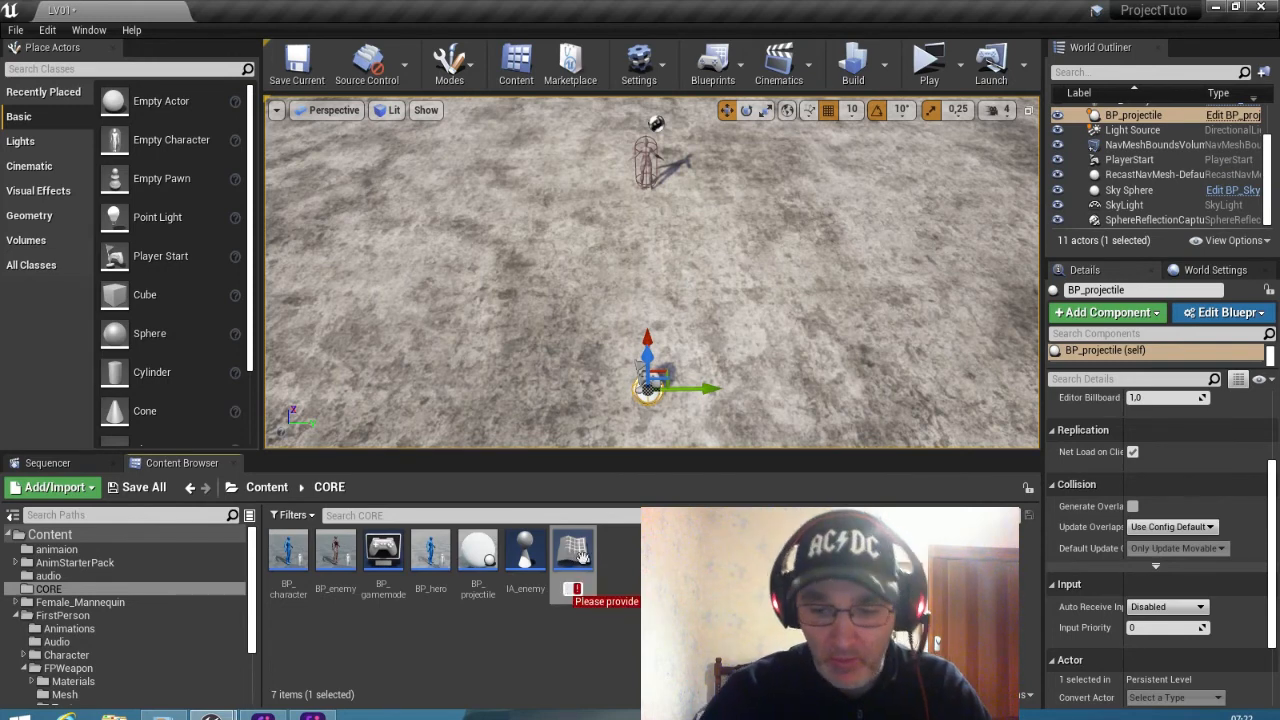
type("BP")
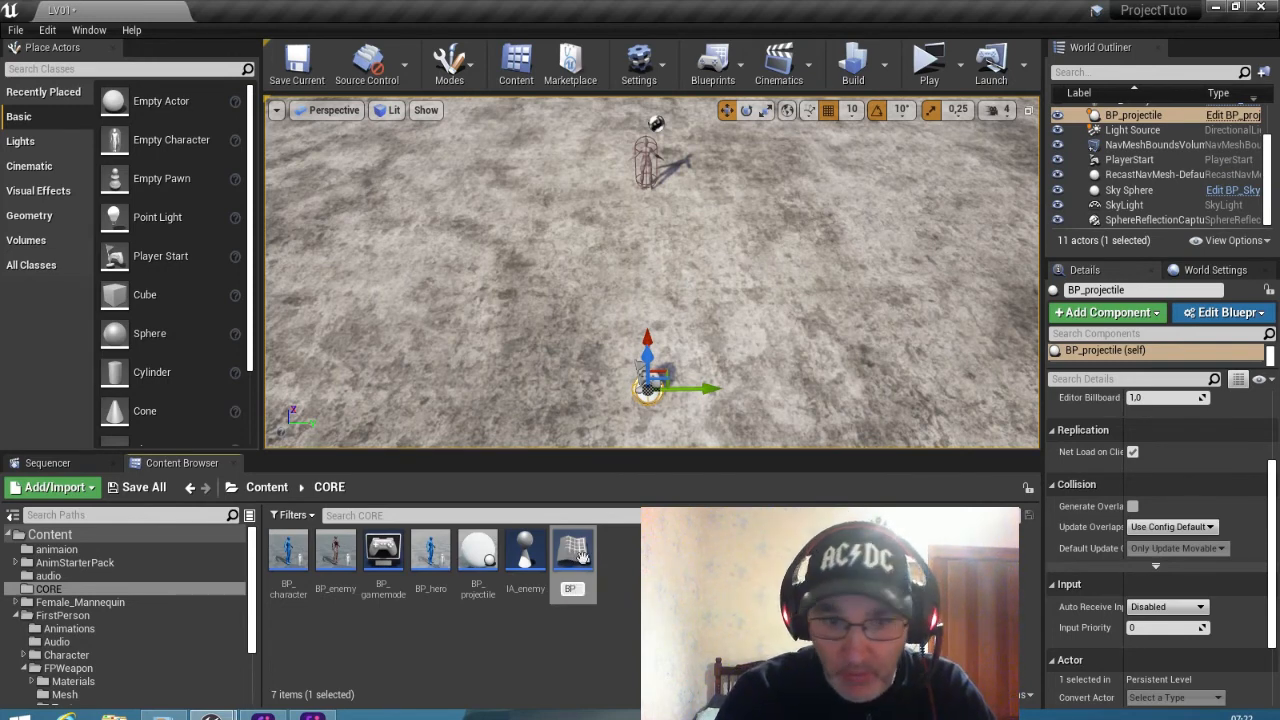
type("_")
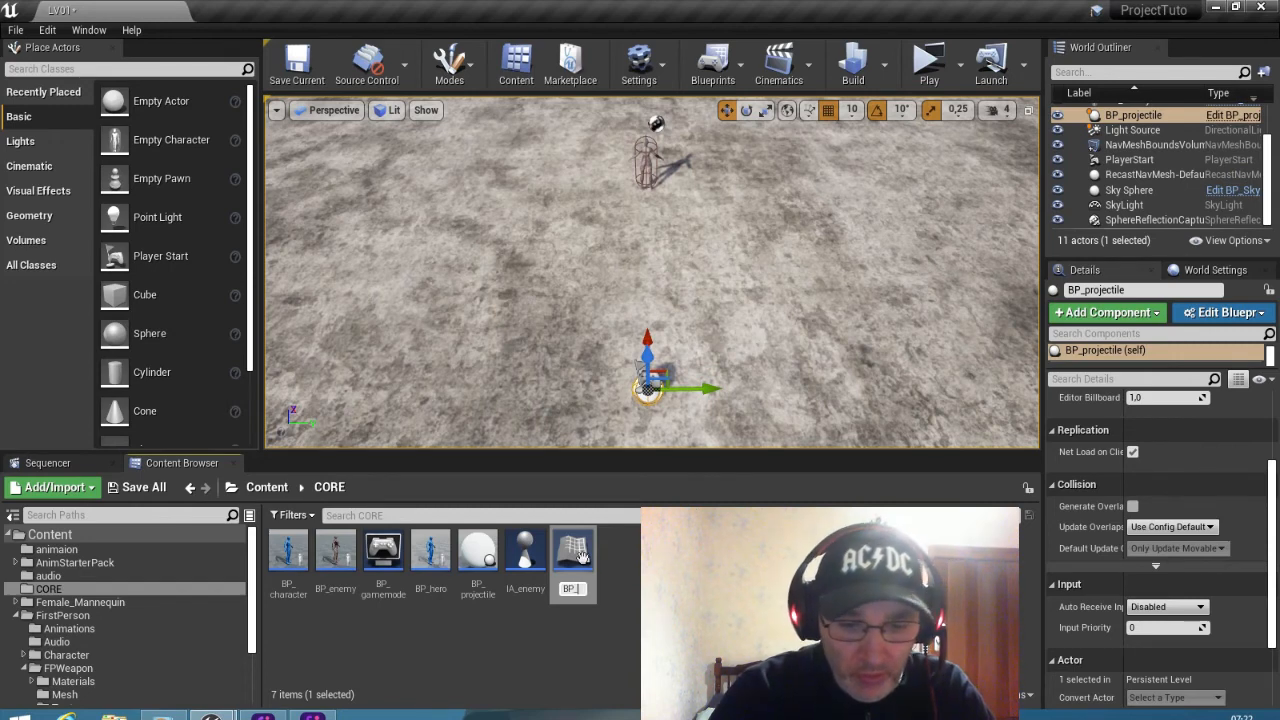
type("g")
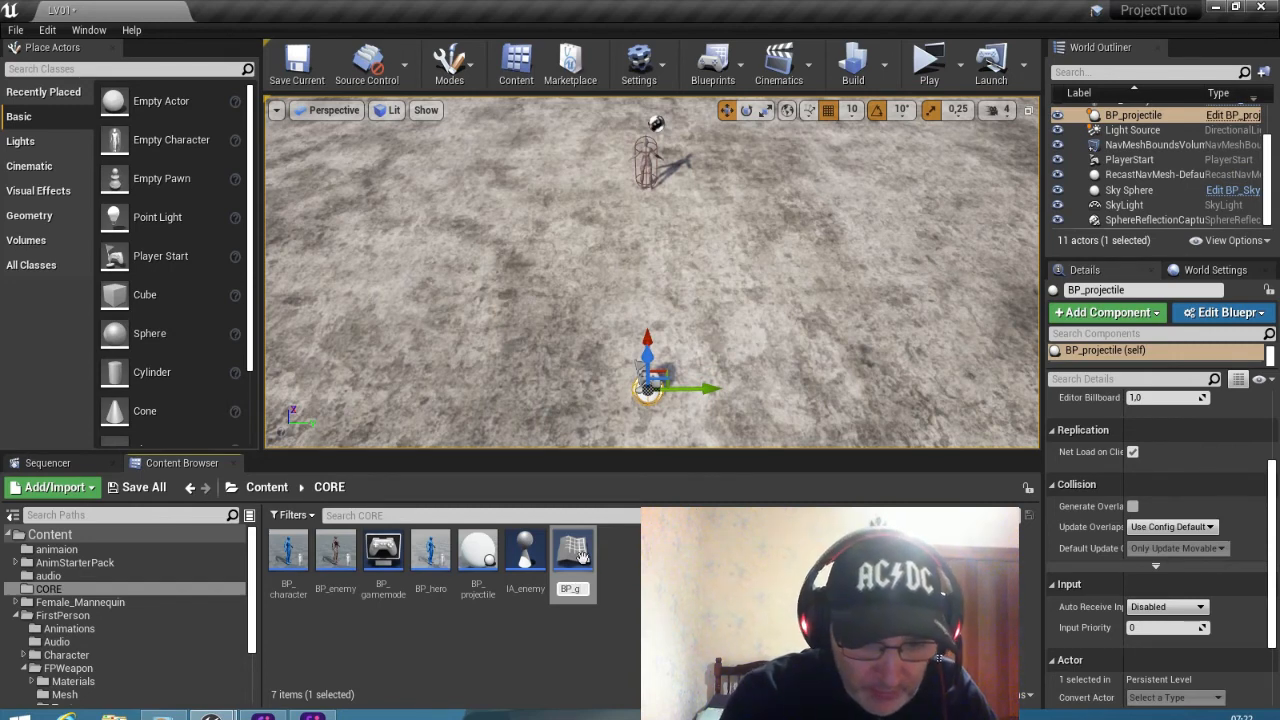
type("un")
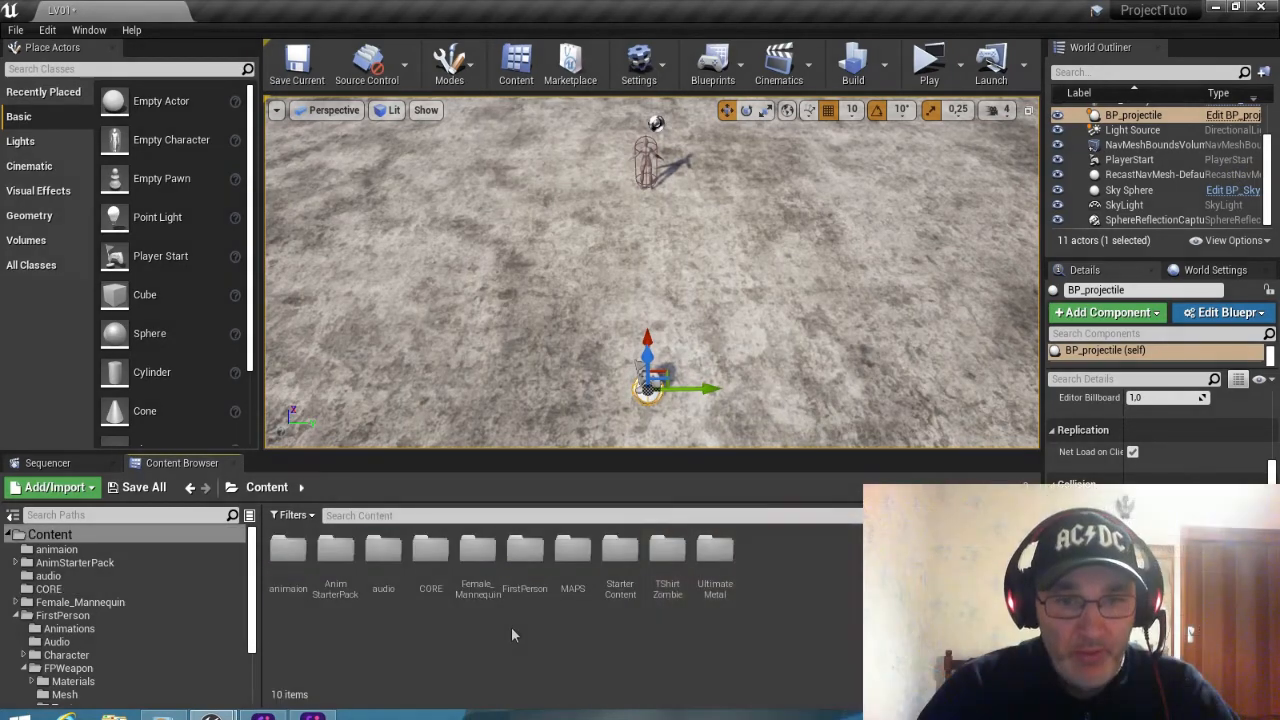
Step: Search the FirstPerson content folder for "sk" and open the SK_FPGun skeletal mesh
left_click(522, 553)
double_click(522, 553)
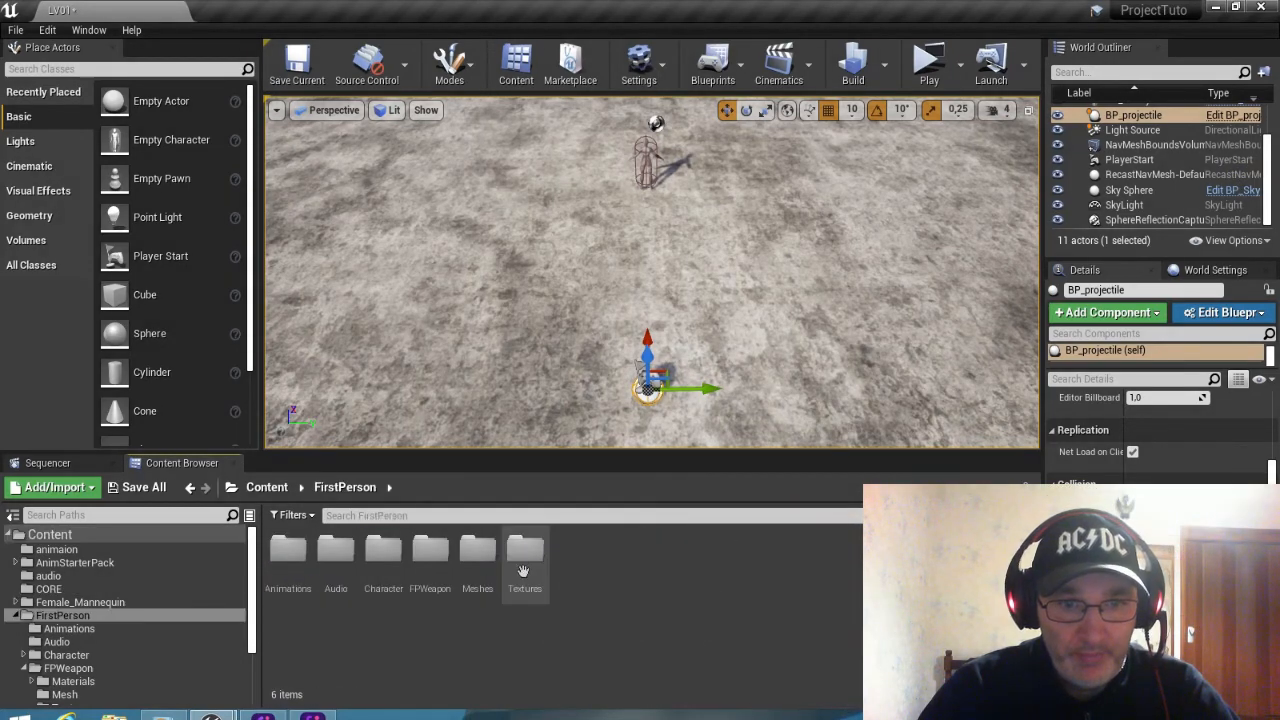
left_click(372, 515)
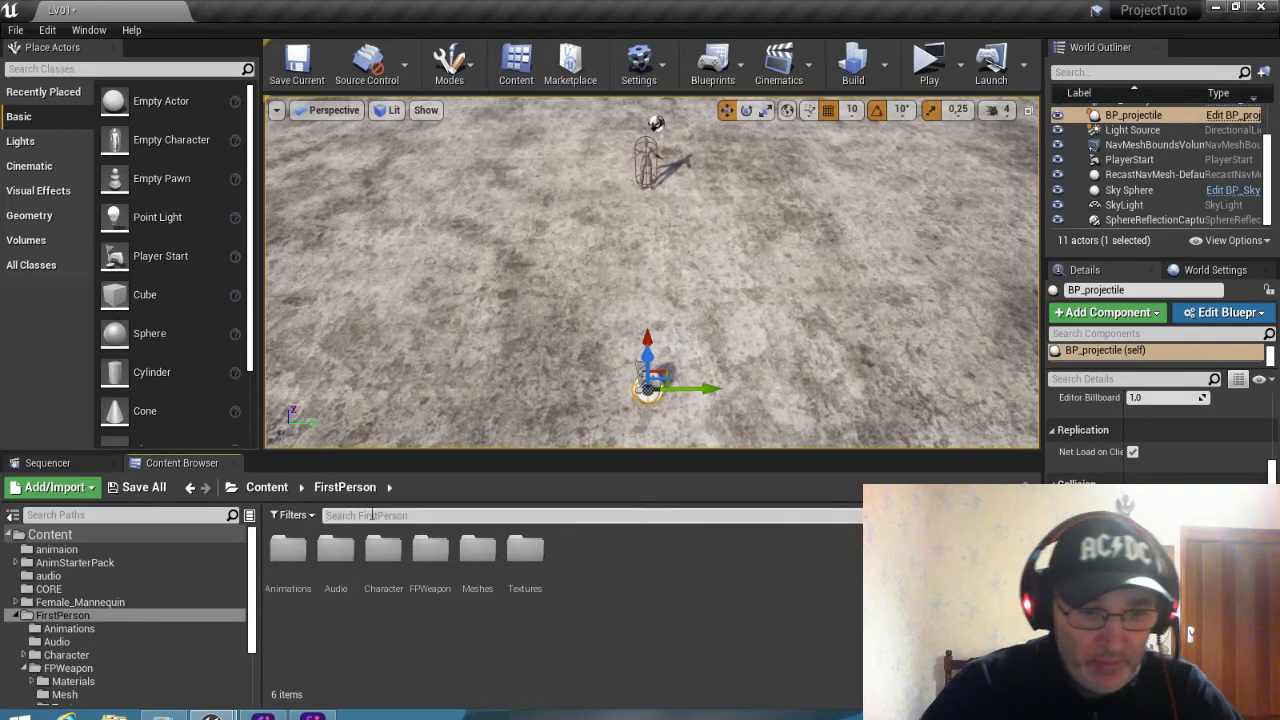
type("s")
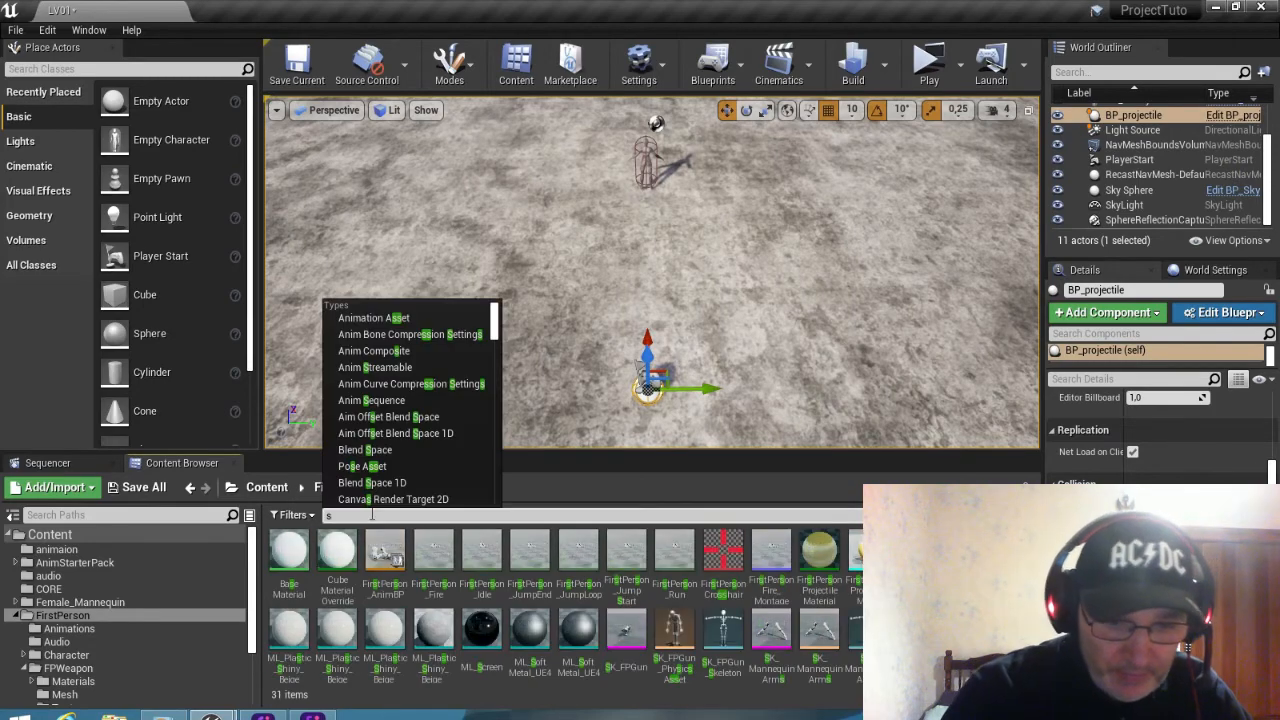
type("k")
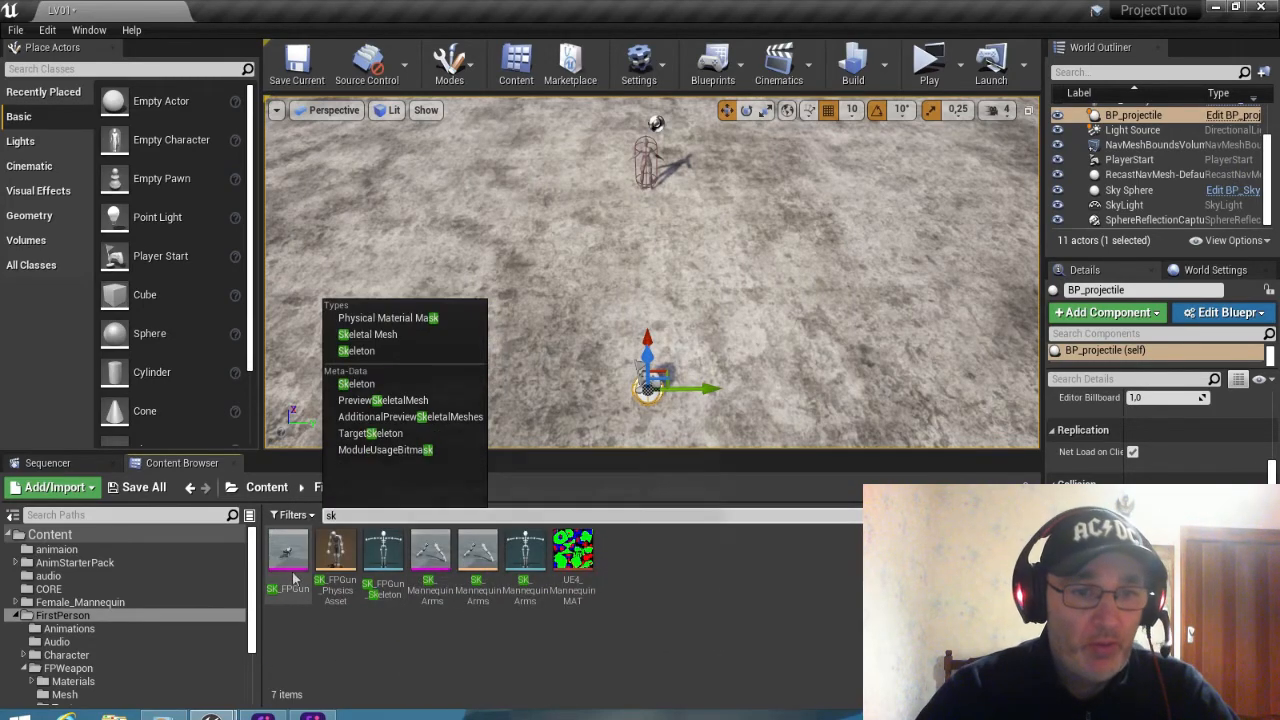
double_click(287, 556)
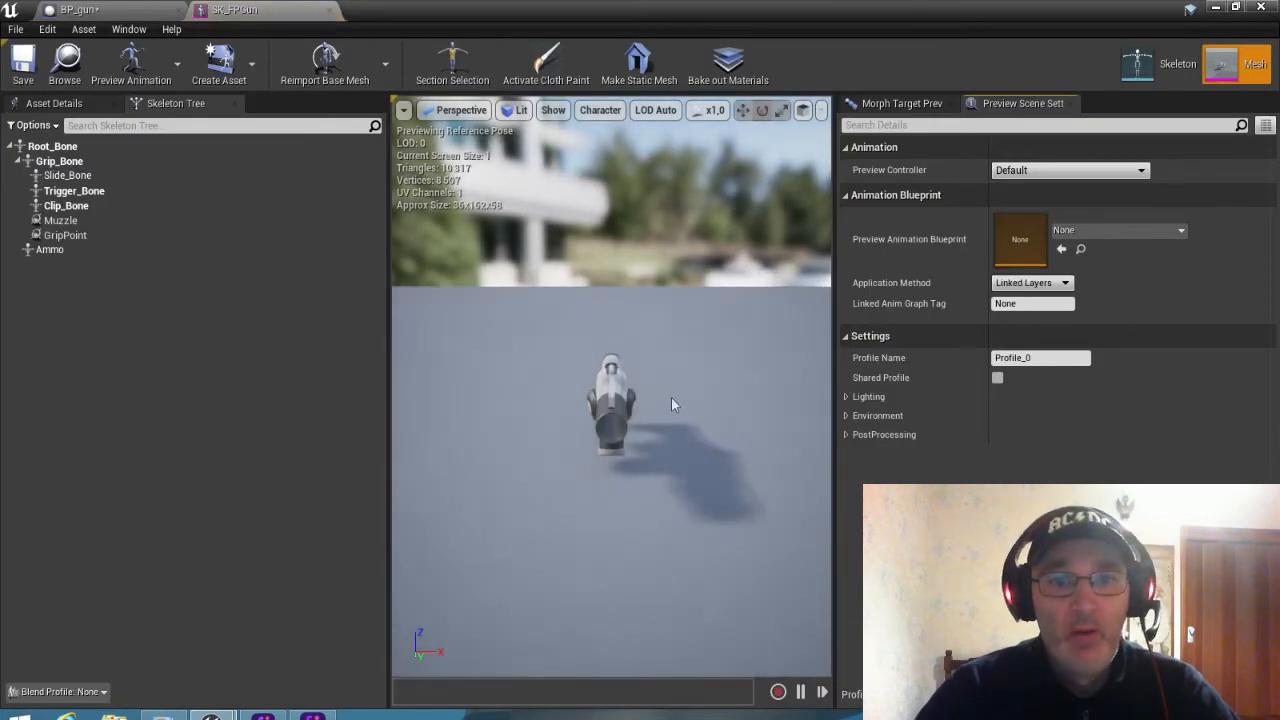
Step: Browse to the SK_FPGun mesh asset in the Content Browser and return to the BP_gun blueprint
right_click_drag(661, 401, 661, 401)
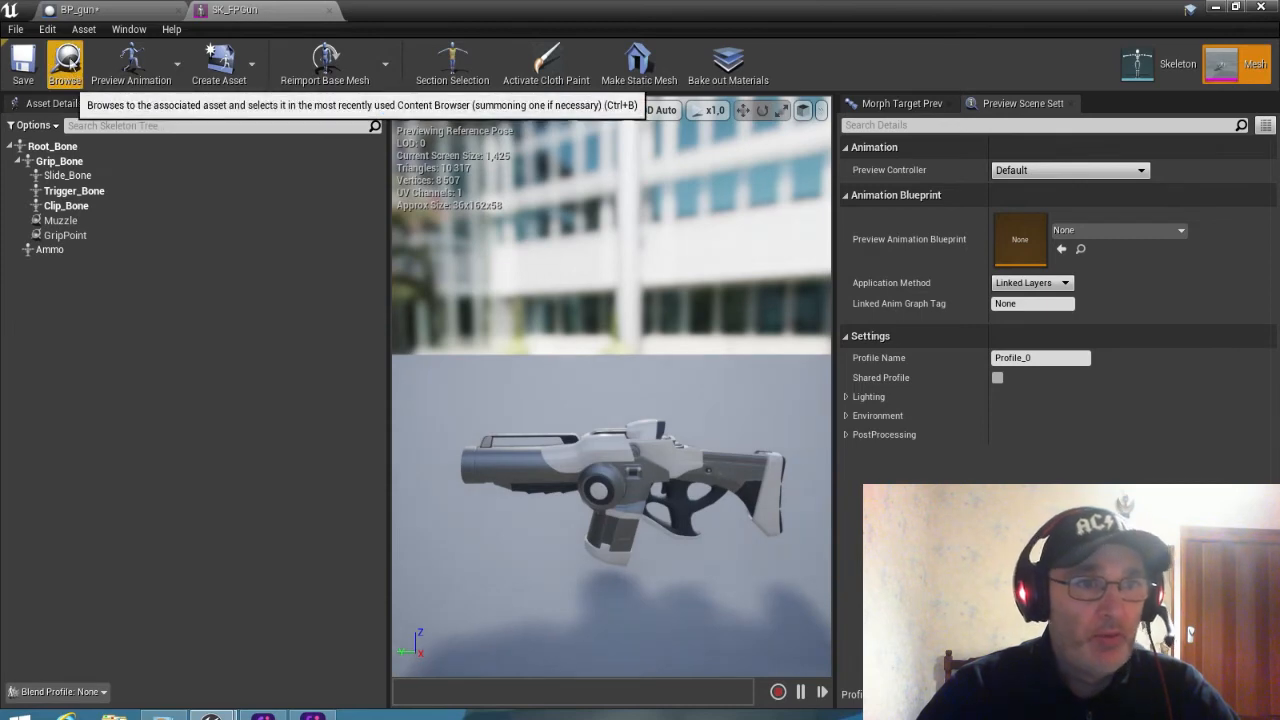
left_click(70, 63)
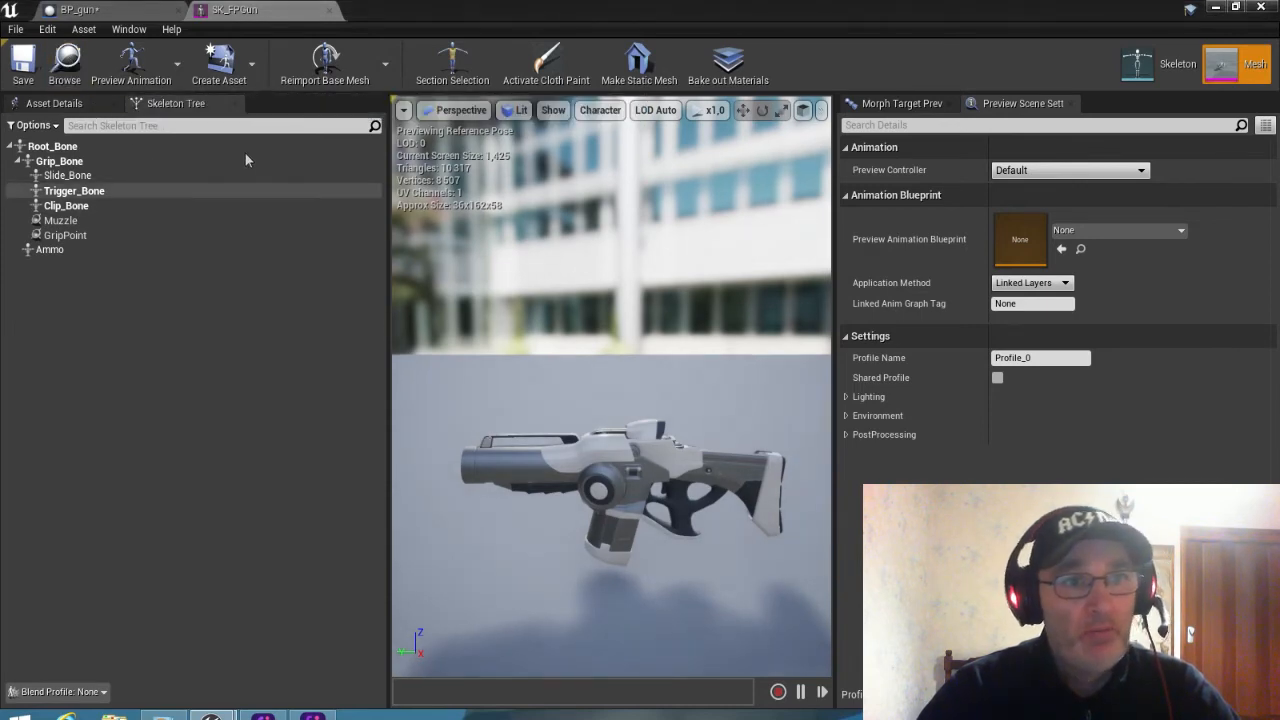
left_click(110, 9)
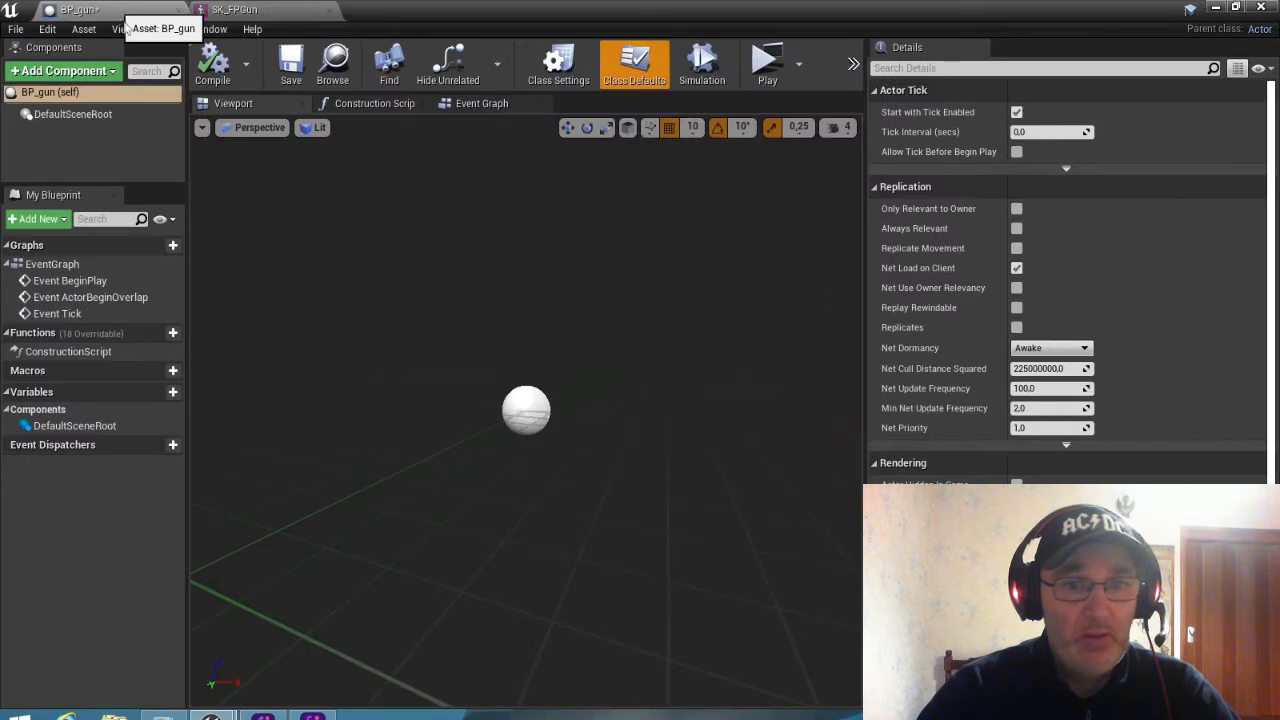
Step: Add a Skeletal Mesh component using SK_FPGun to BP_gun, keeping the component name SK_FPGun
left_click(50, 72)
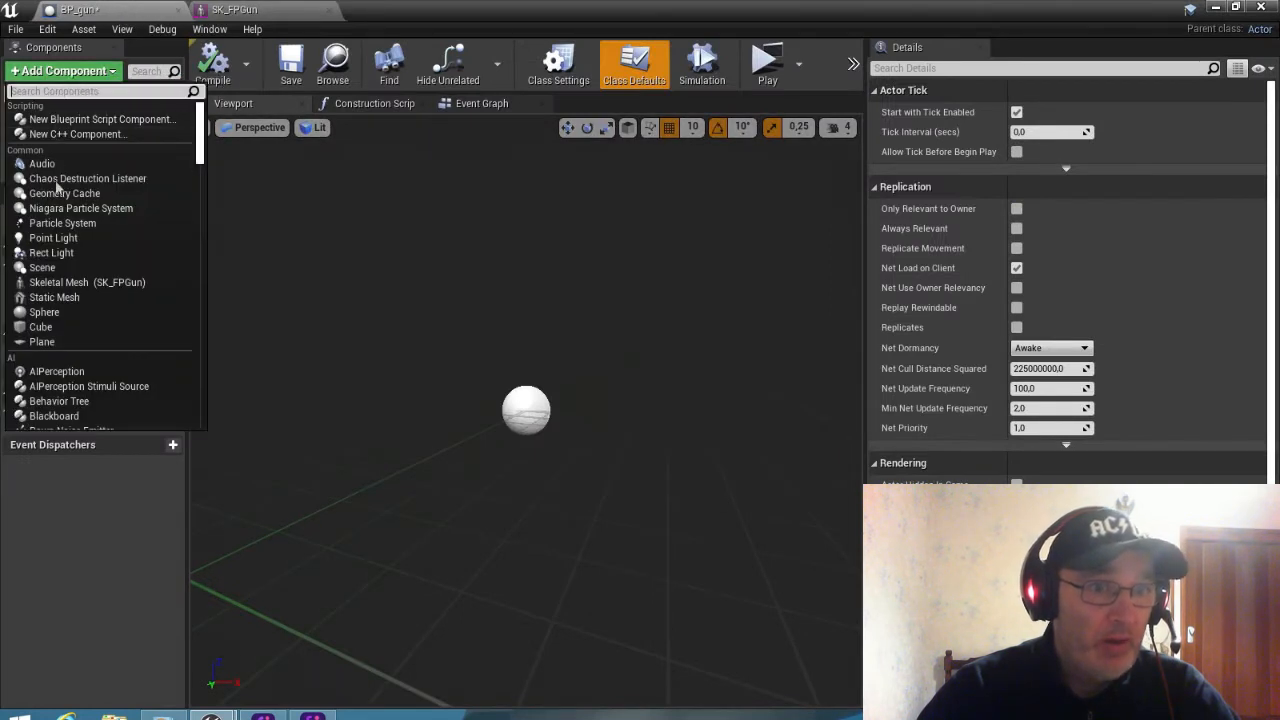
left_click(71, 284)
key("Return")
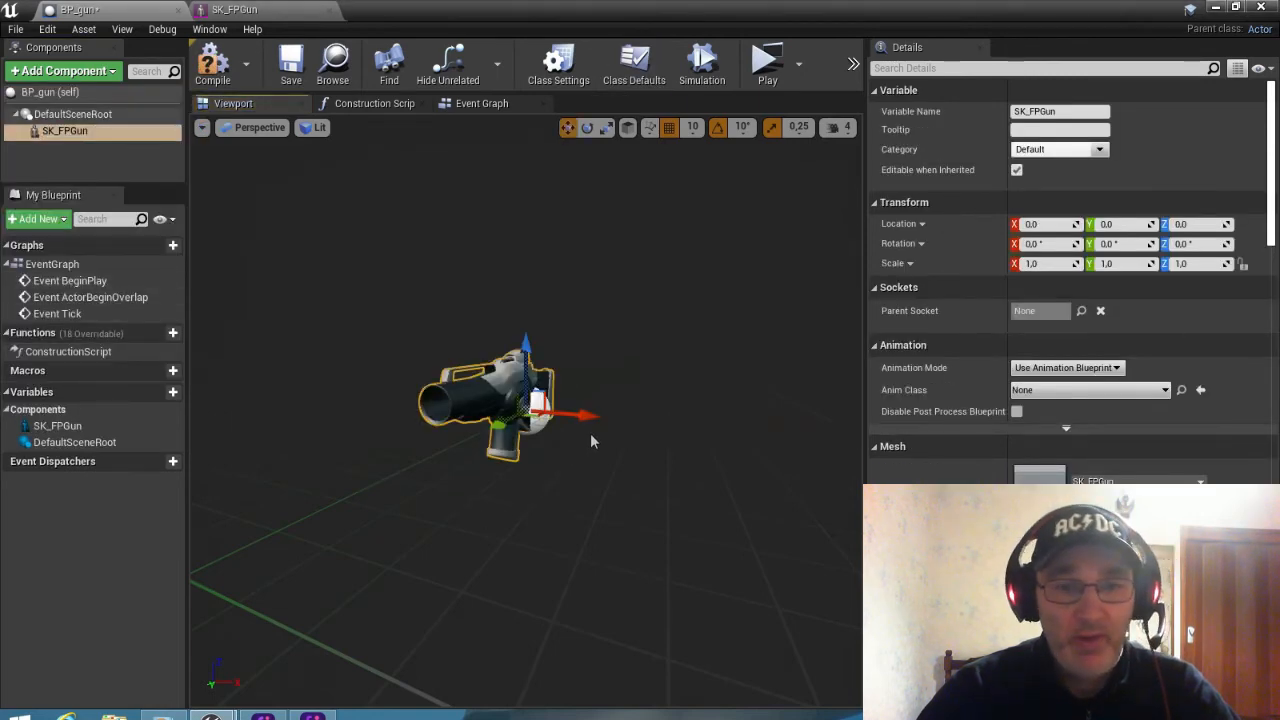
key("f")
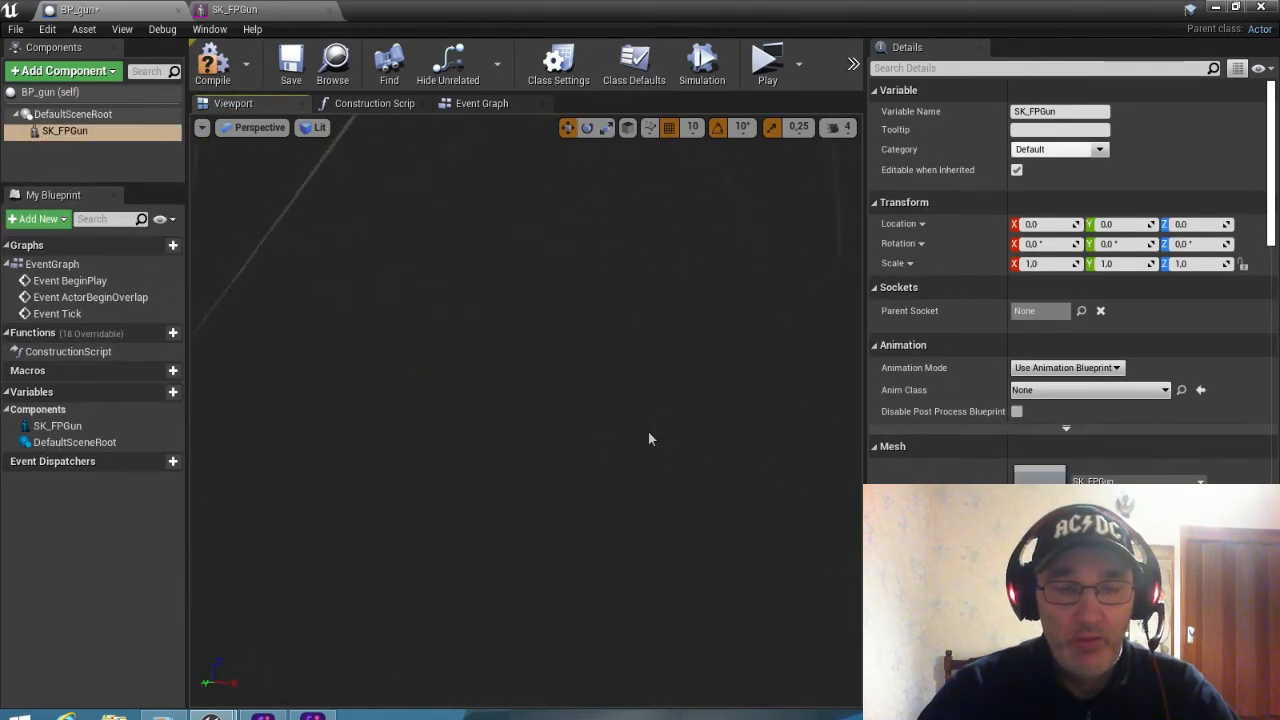
left_click_drag(649, 433, 649, 433)
right_click_drag(649, 433, 649, 433)
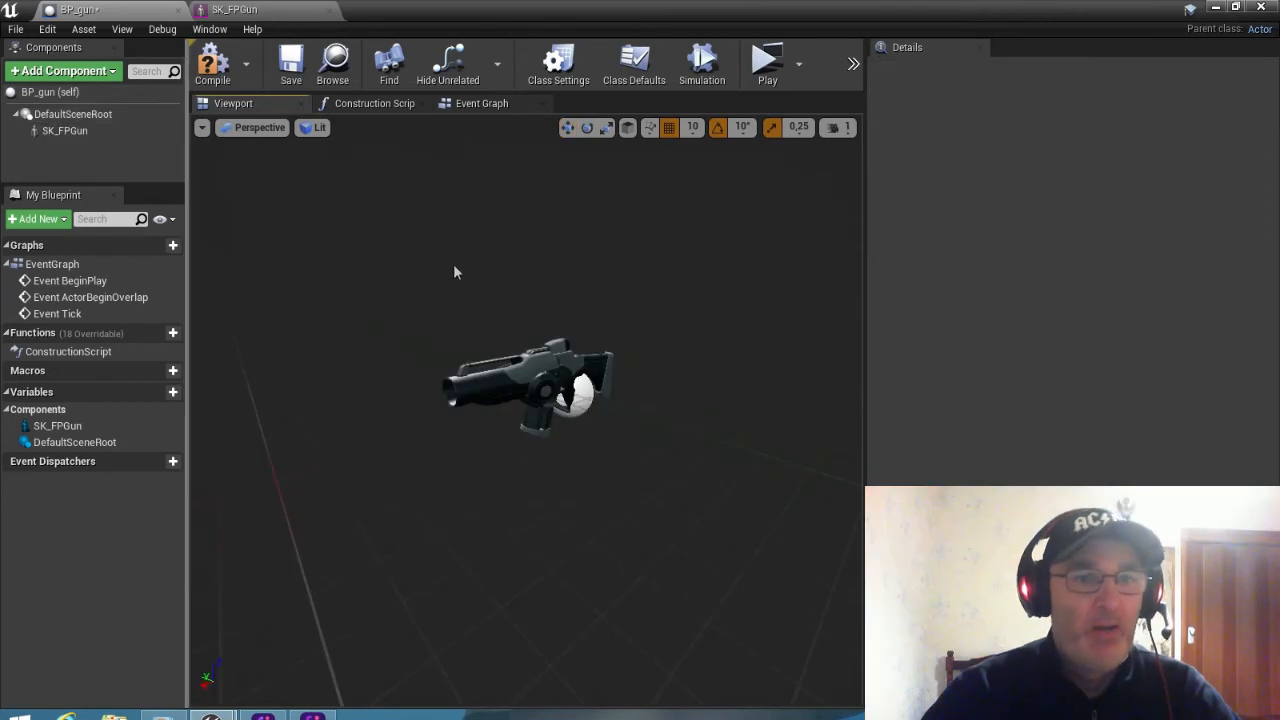
right_click_drag(455, 266, 455, 268)
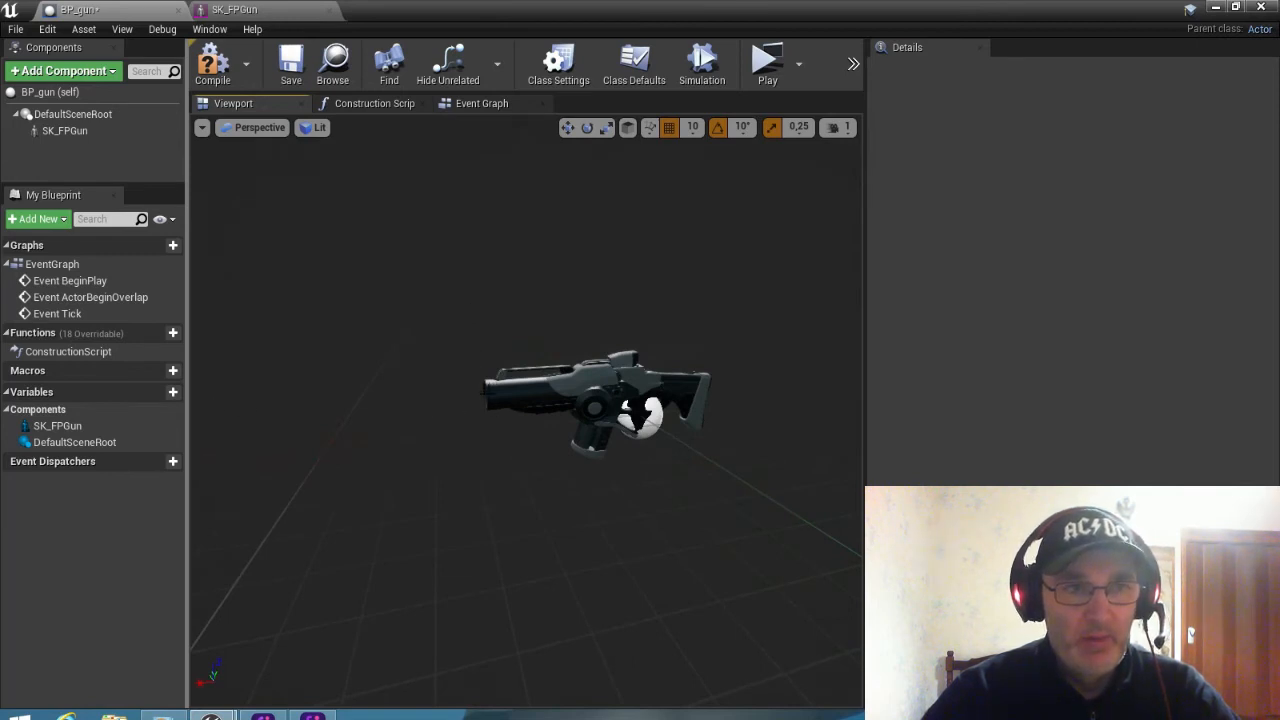
Step: Add an Arrow component to BP_gun and move it to the gun's muzzle at location X 50, Y 0, Z 10
left_click(75, 70)
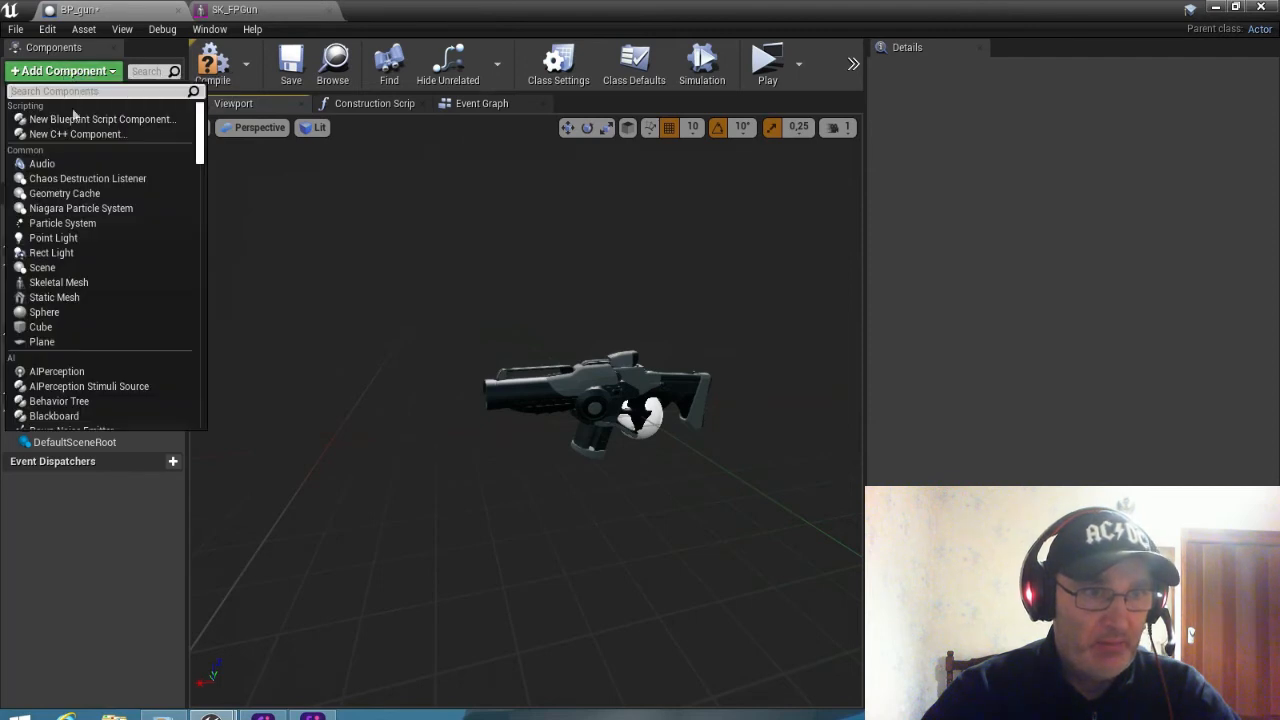
type("a")
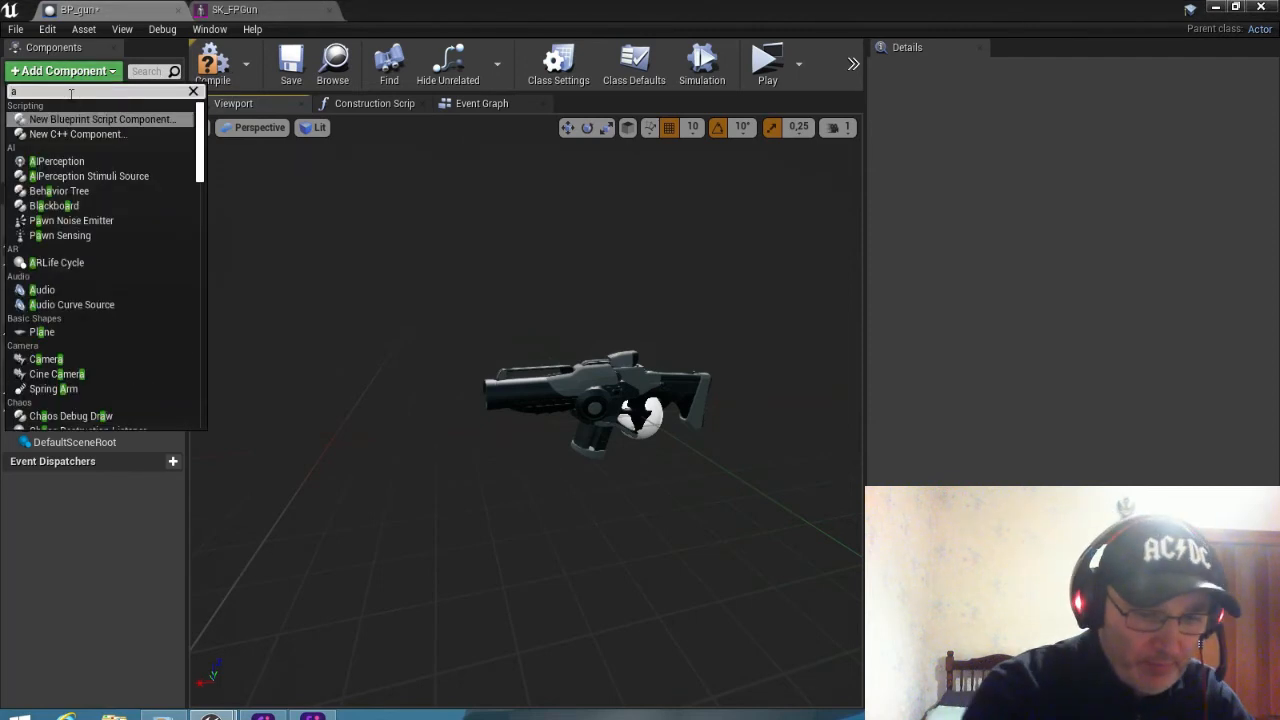
type("rr")
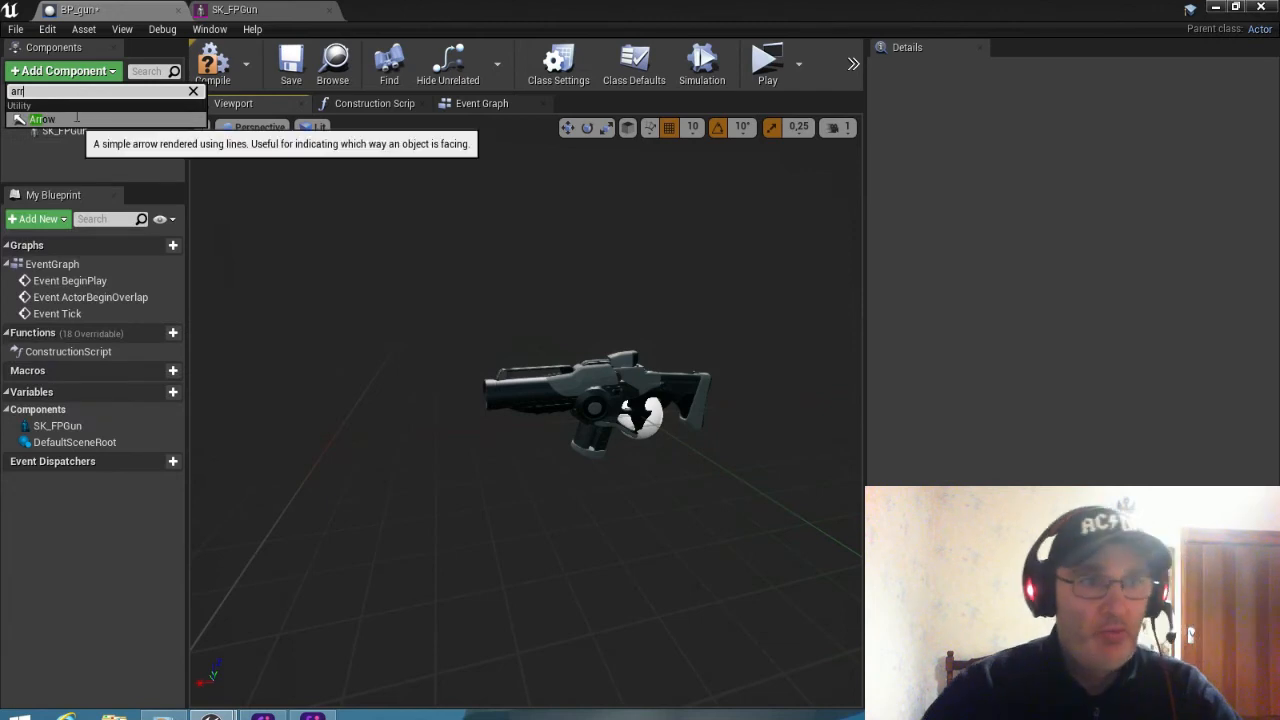
left_click(75, 120)
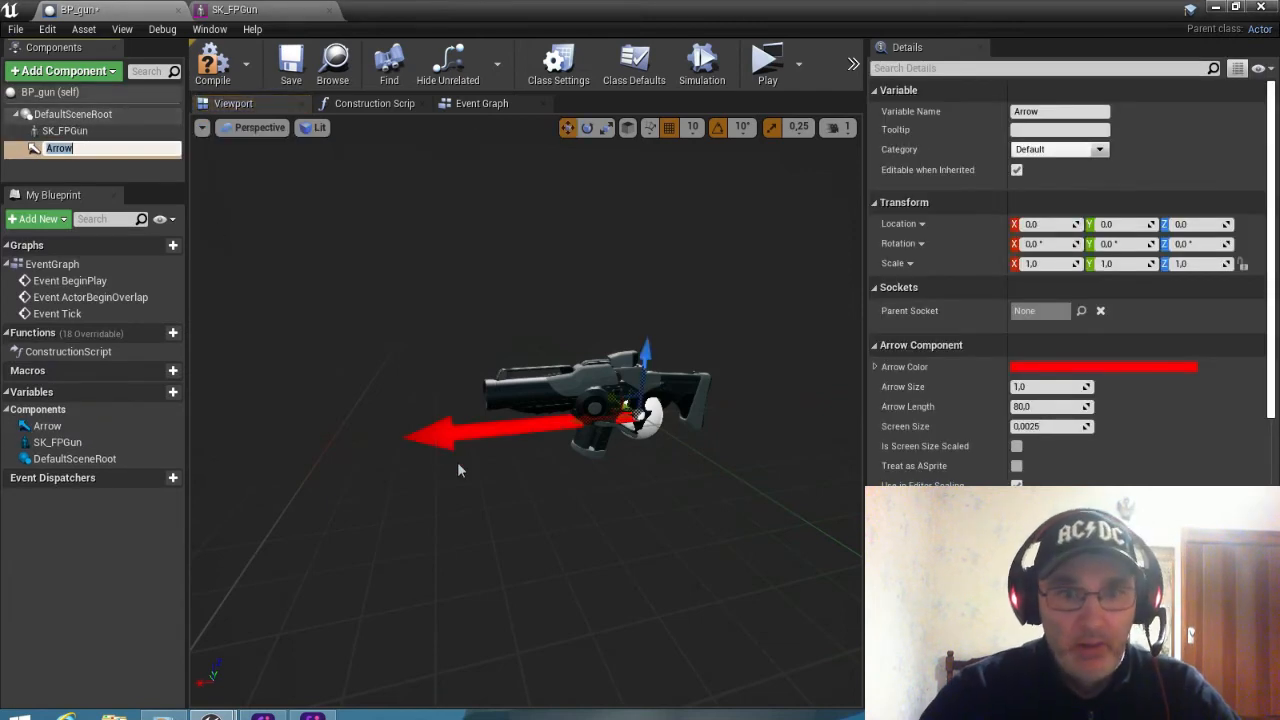
left_click_drag(590, 422, 497, 383)
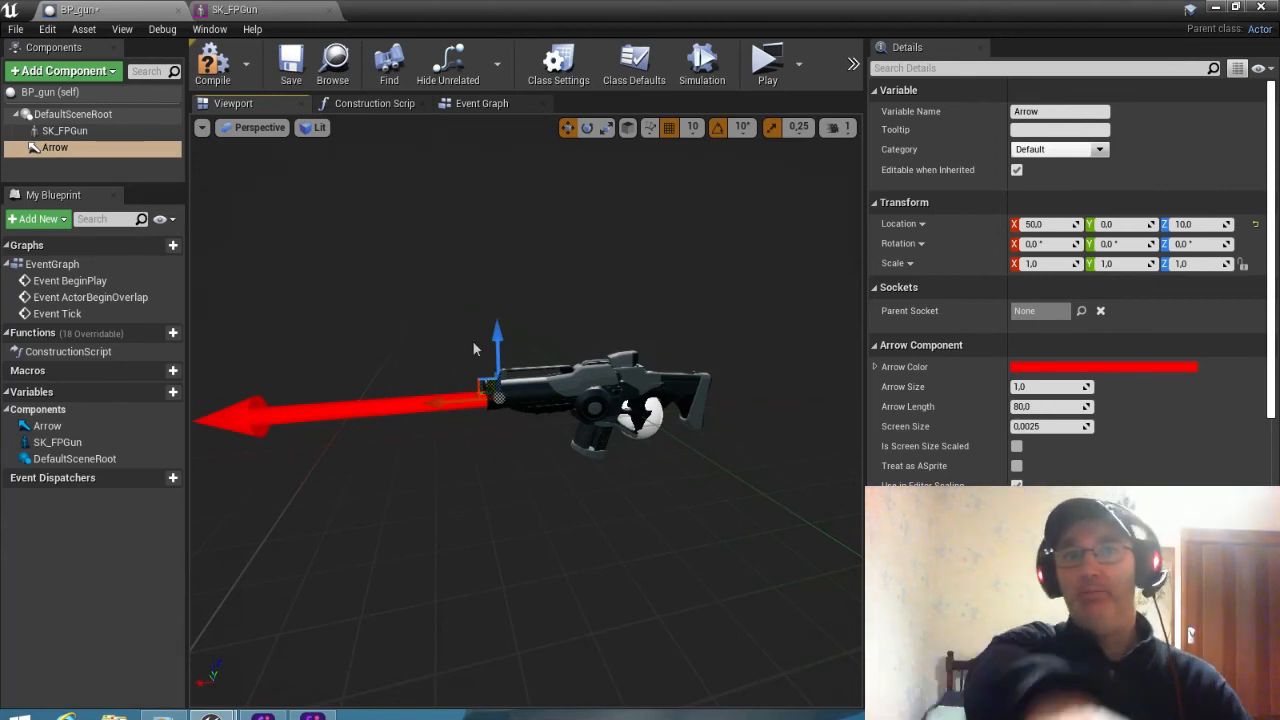
right_click_drag(516, 459, 516, 459)
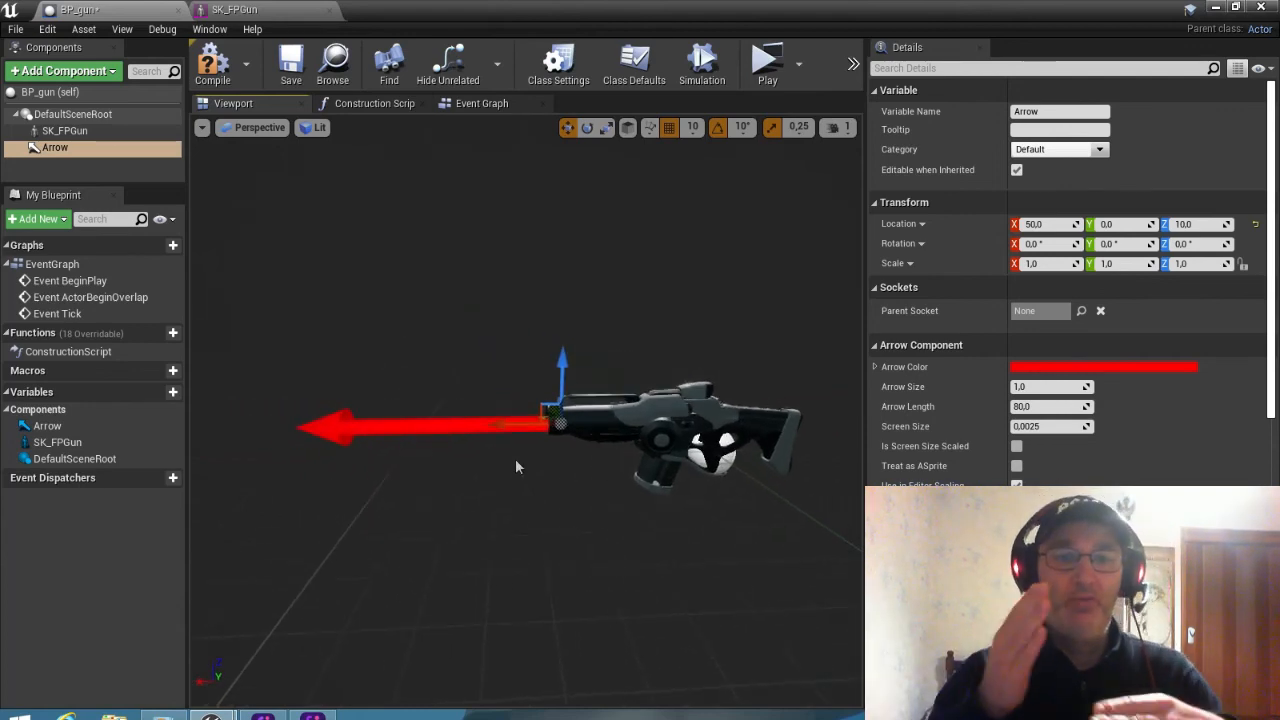